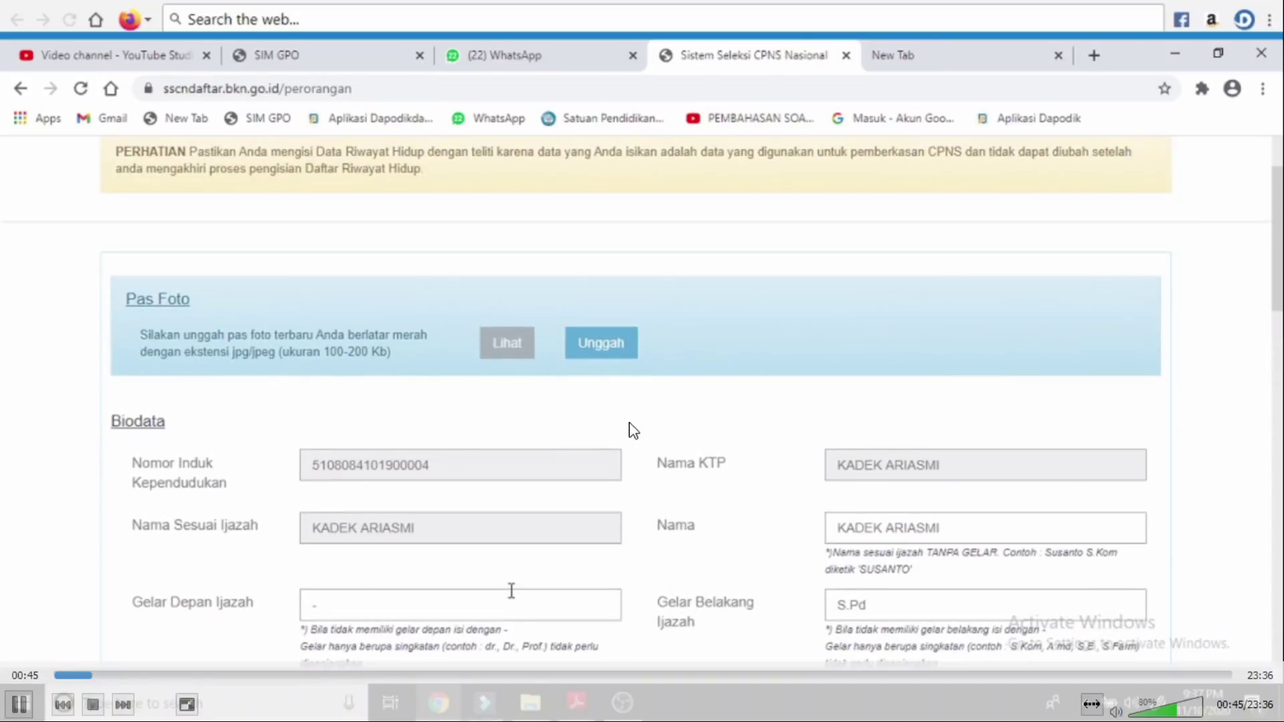
pyautogui.click(19, 704)
pyautogui.click(19, 704)
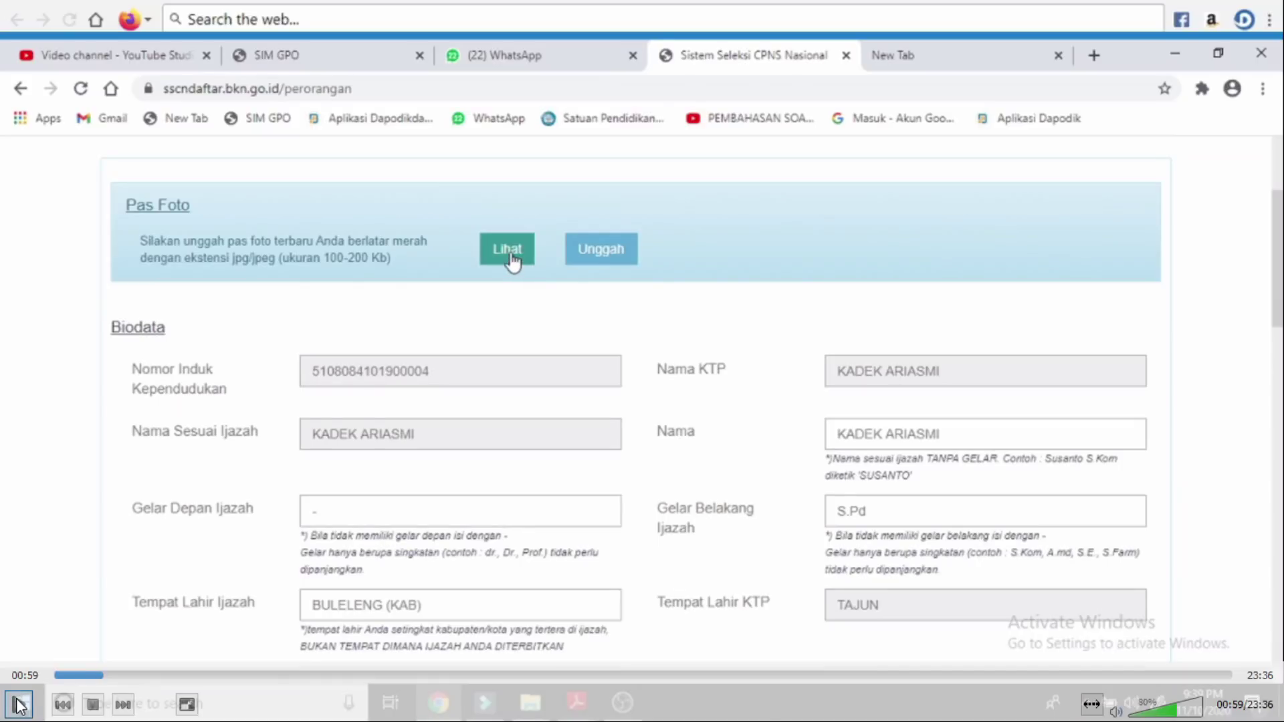
pyautogui.click(17, 702)
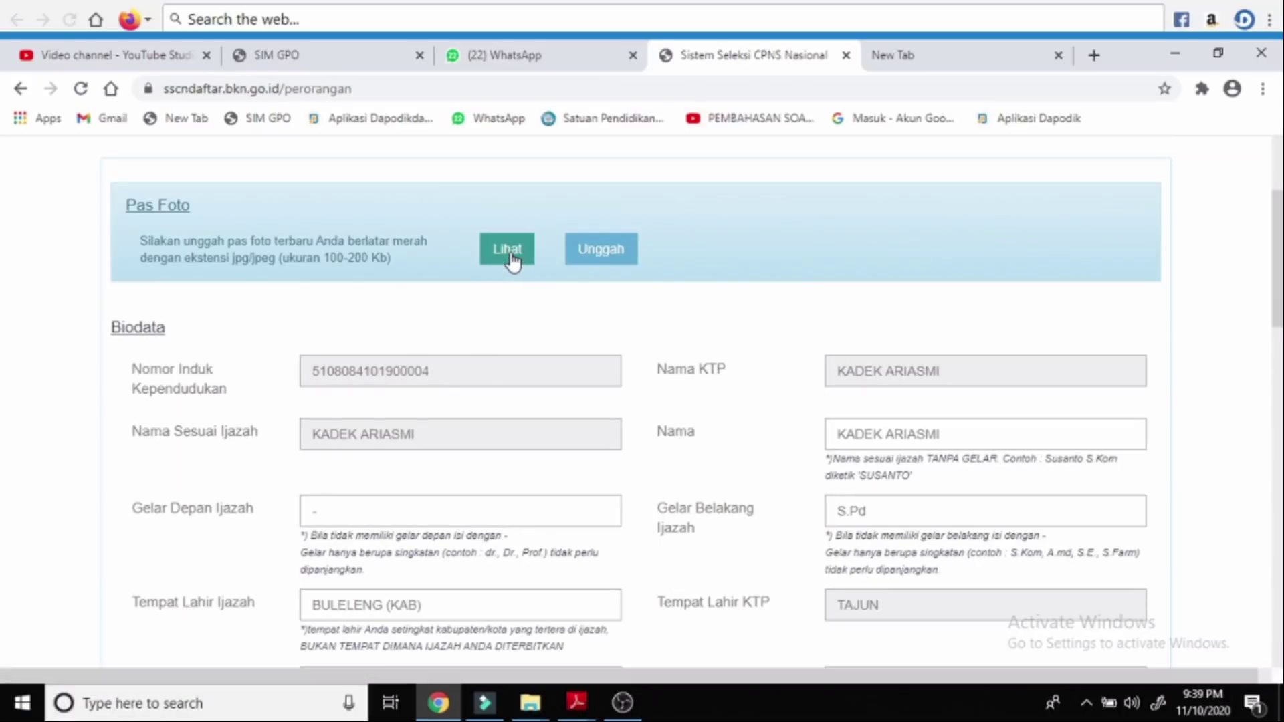
pyautogui.moveTo(20, 709)
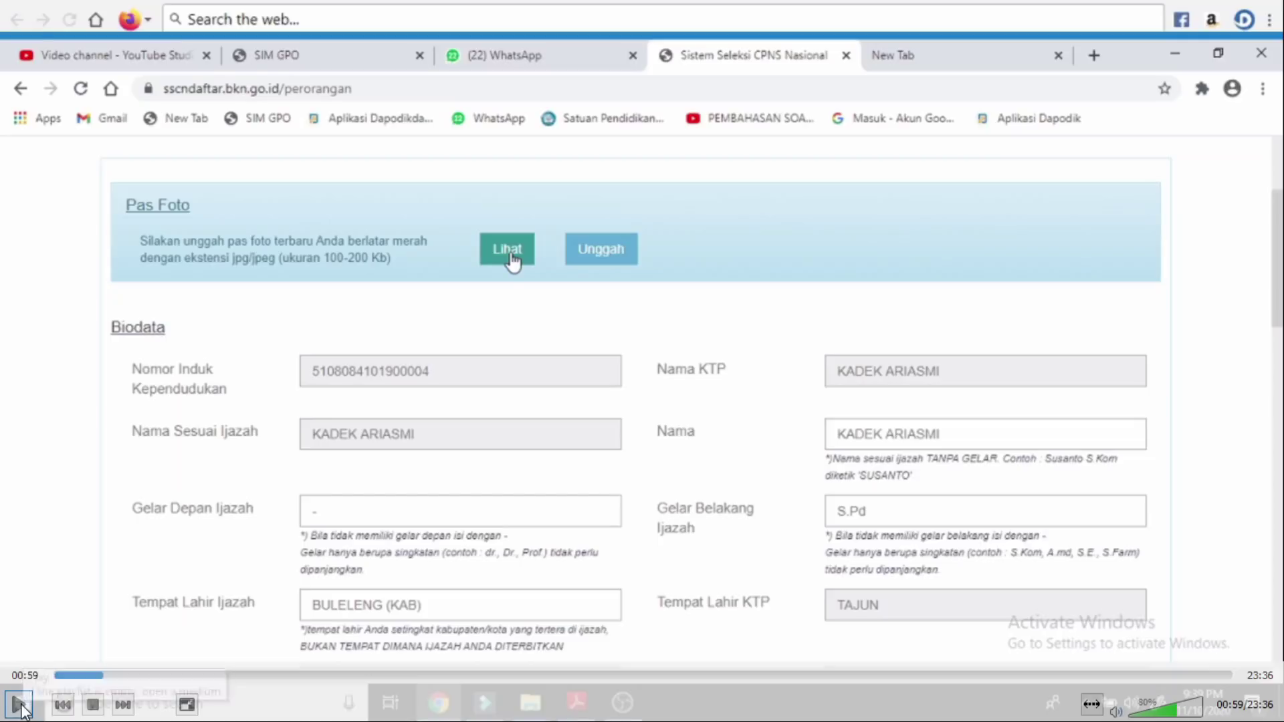
pyautogui.click(20, 704)
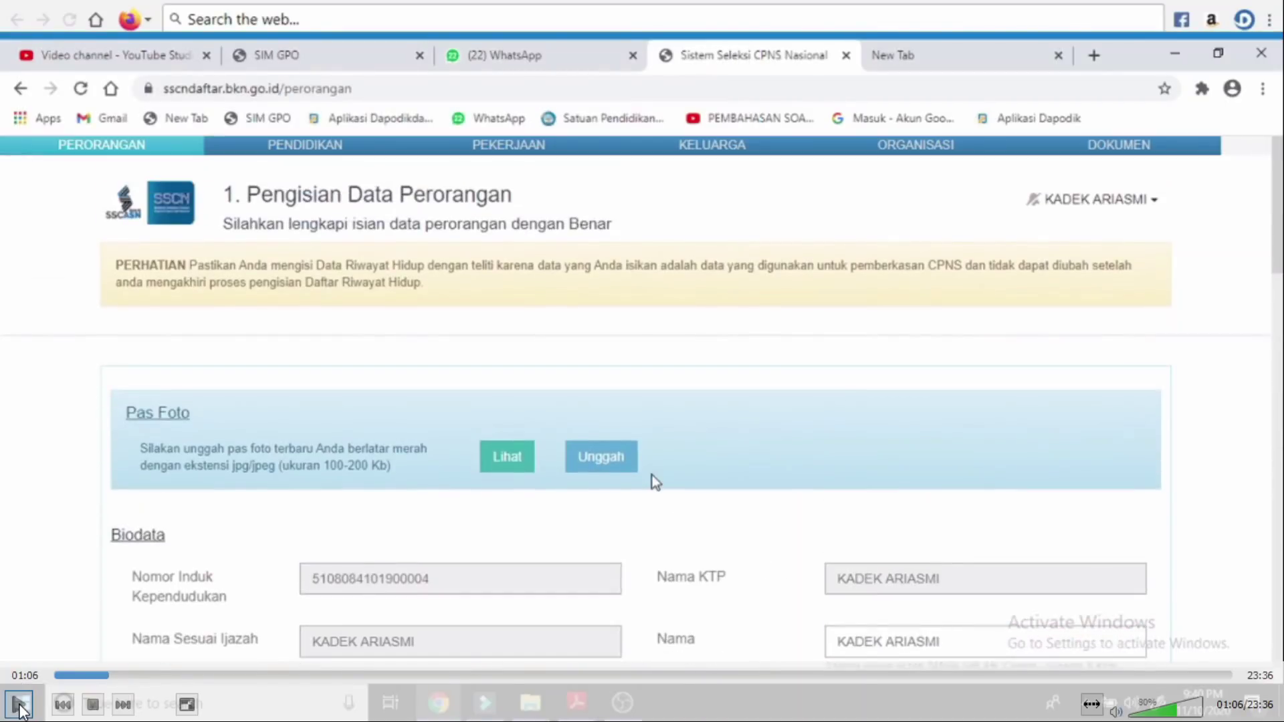
pyautogui.click(18, 704)
# Set Warna Kulit to SAWO MATANG.
pyautogui.click(15, 711)
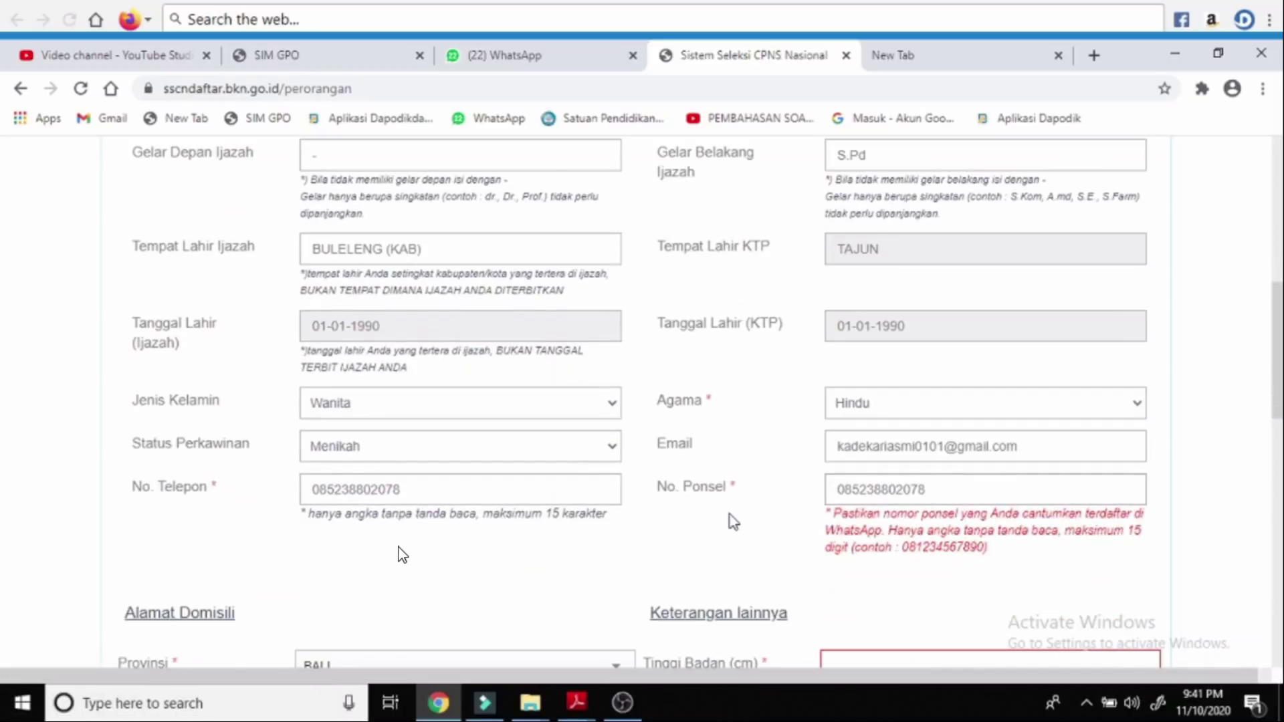
pyautogui.moveTo(401, 559)
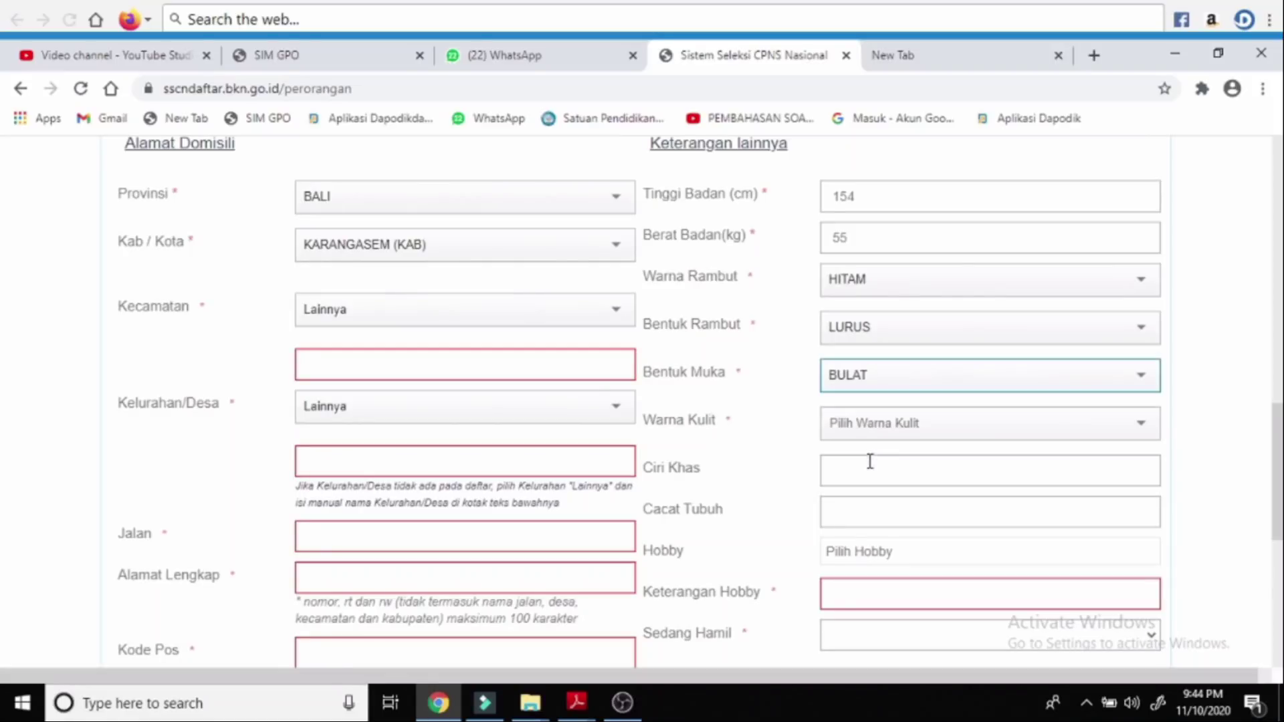
pyautogui.click(1138, 428)
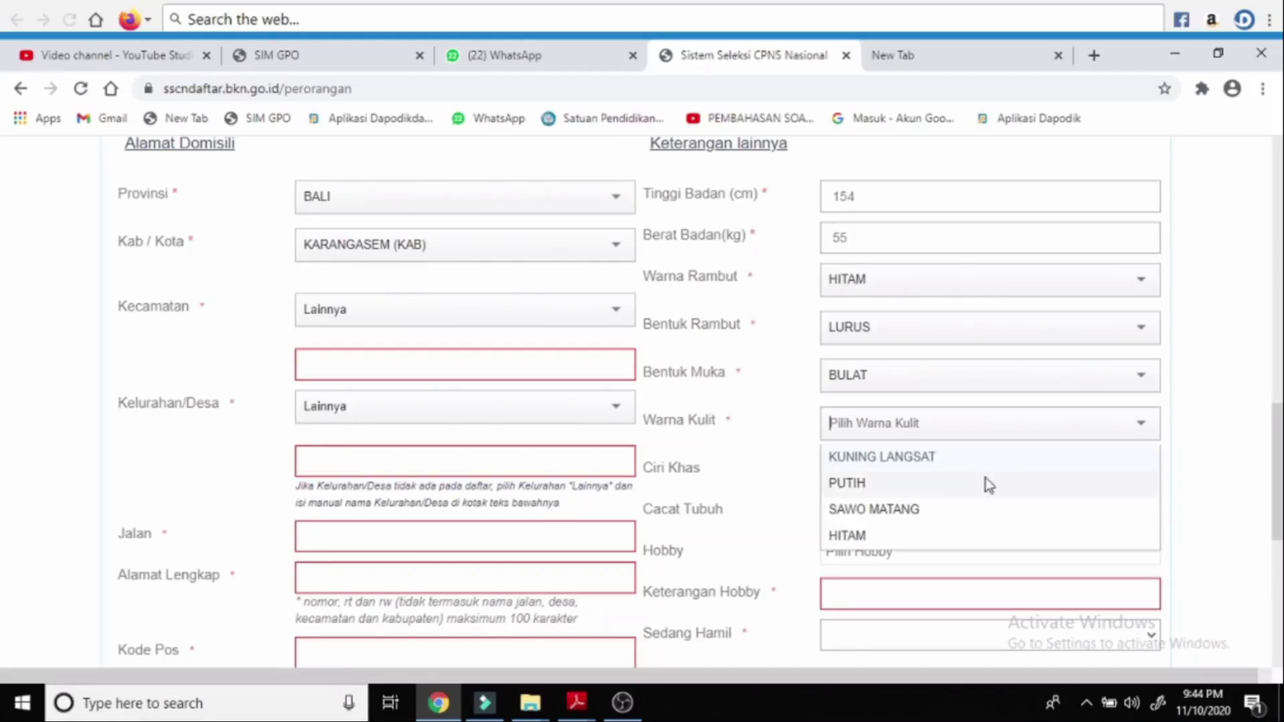
pyautogui.click(912, 510)
pyautogui.click(910, 511)
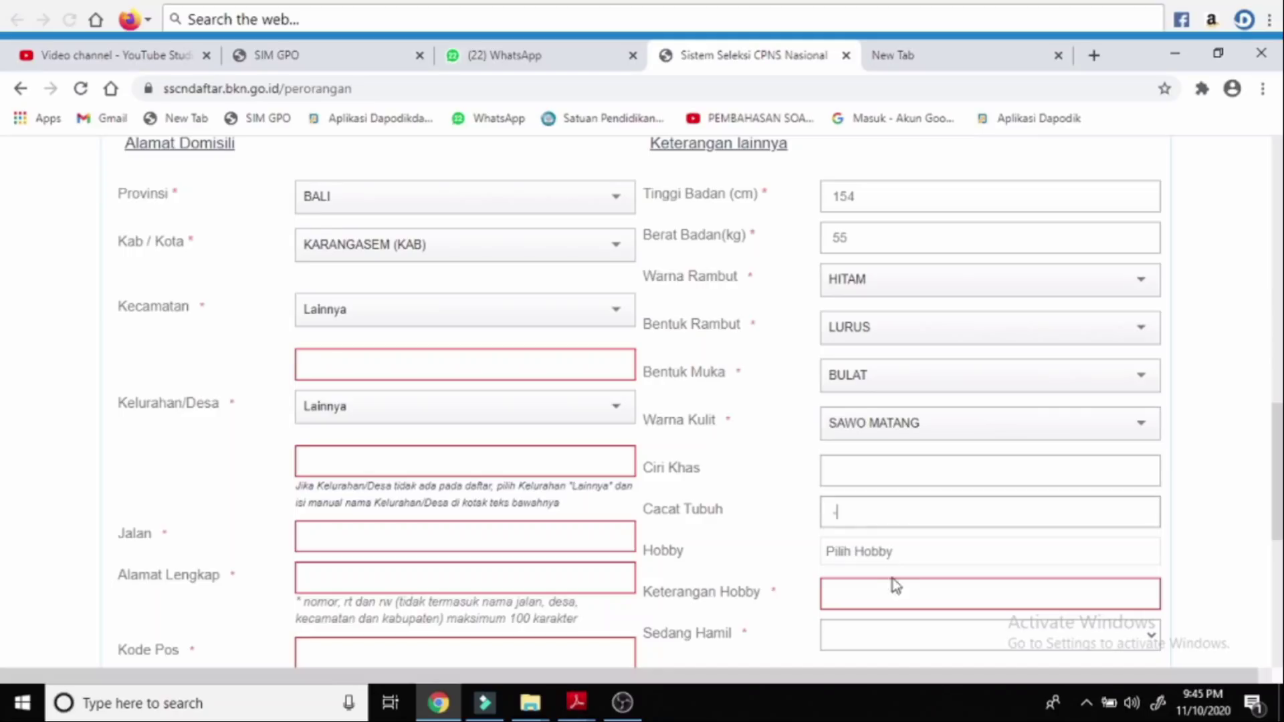
pyautogui.scroll(-1, 889, 590)
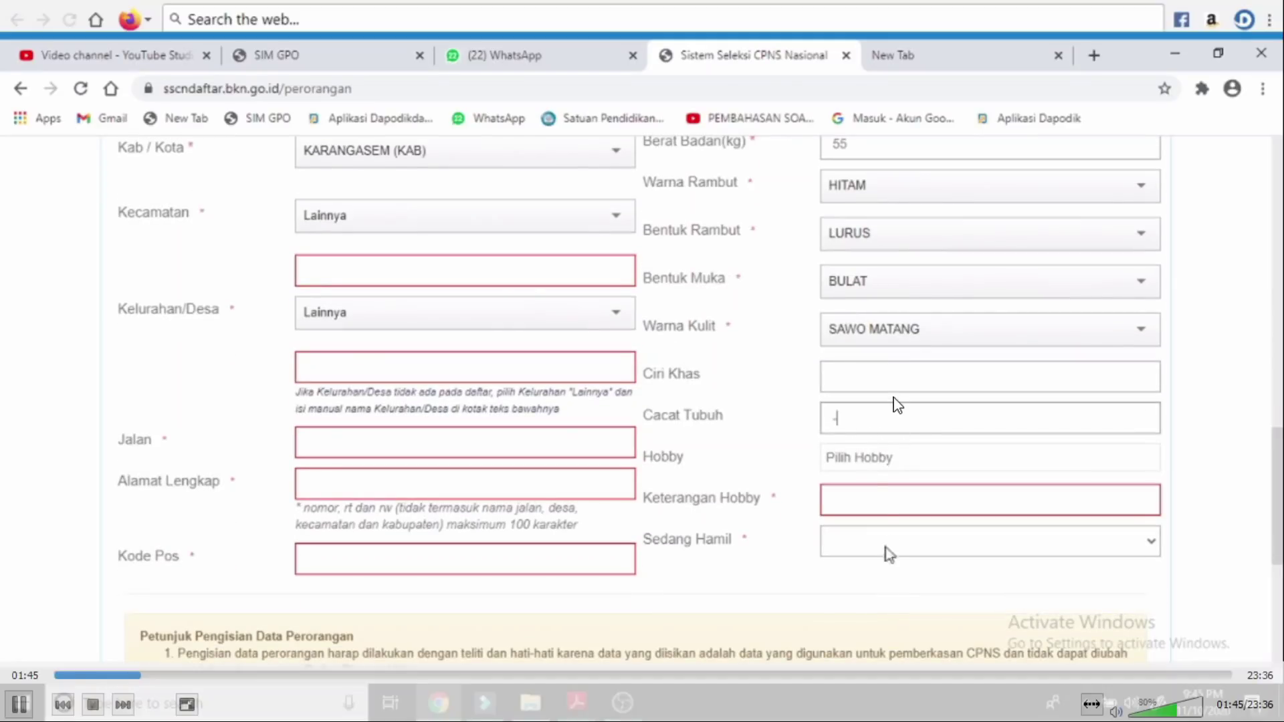
# Choose MEMBACA as the hobby, described as 'MEMBACA BUKU SEJARAH'.
pyautogui.click(910, 455)
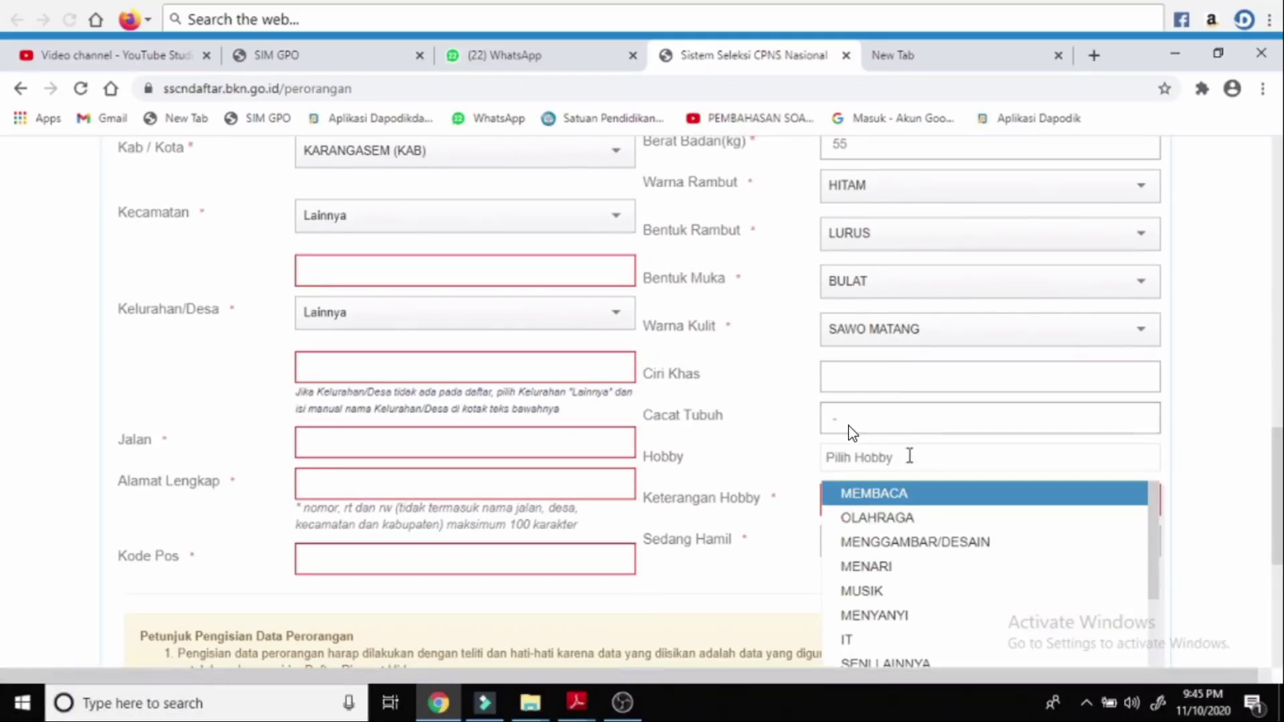
pyautogui.scroll(-1, 1062, 511)
pyautogui.click(929, 399)
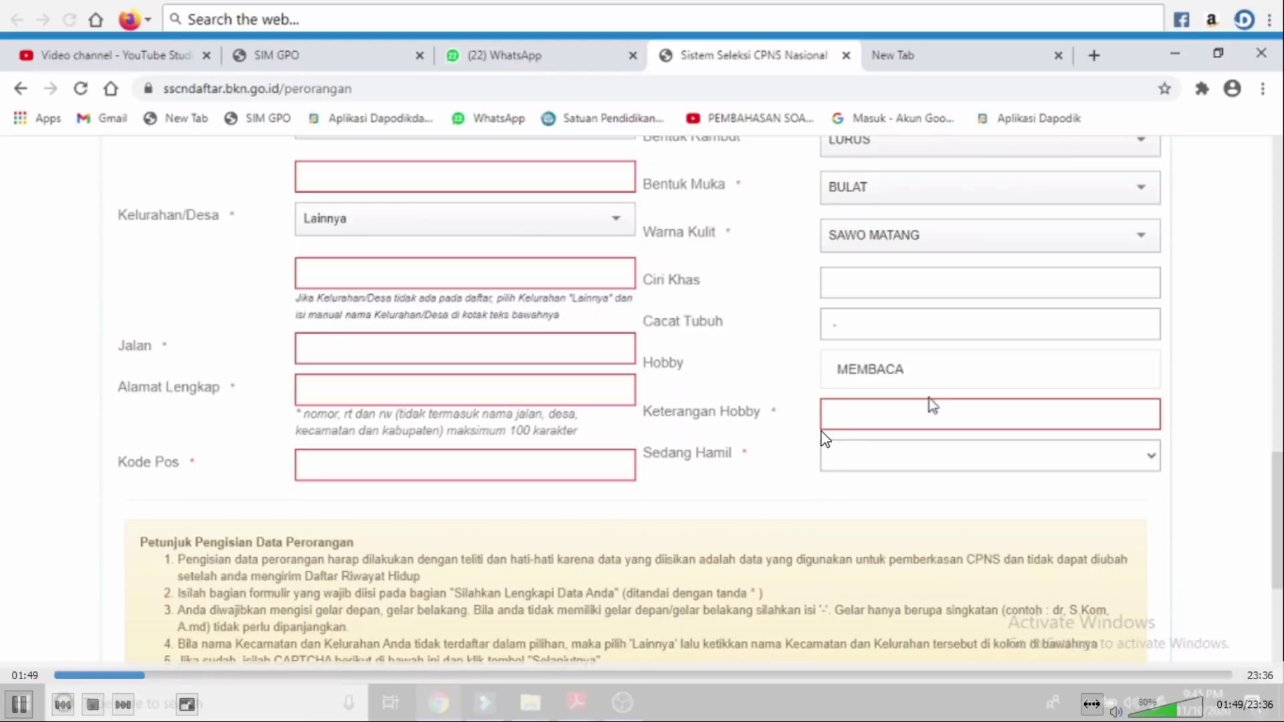
pyautogui.click(908, 414)
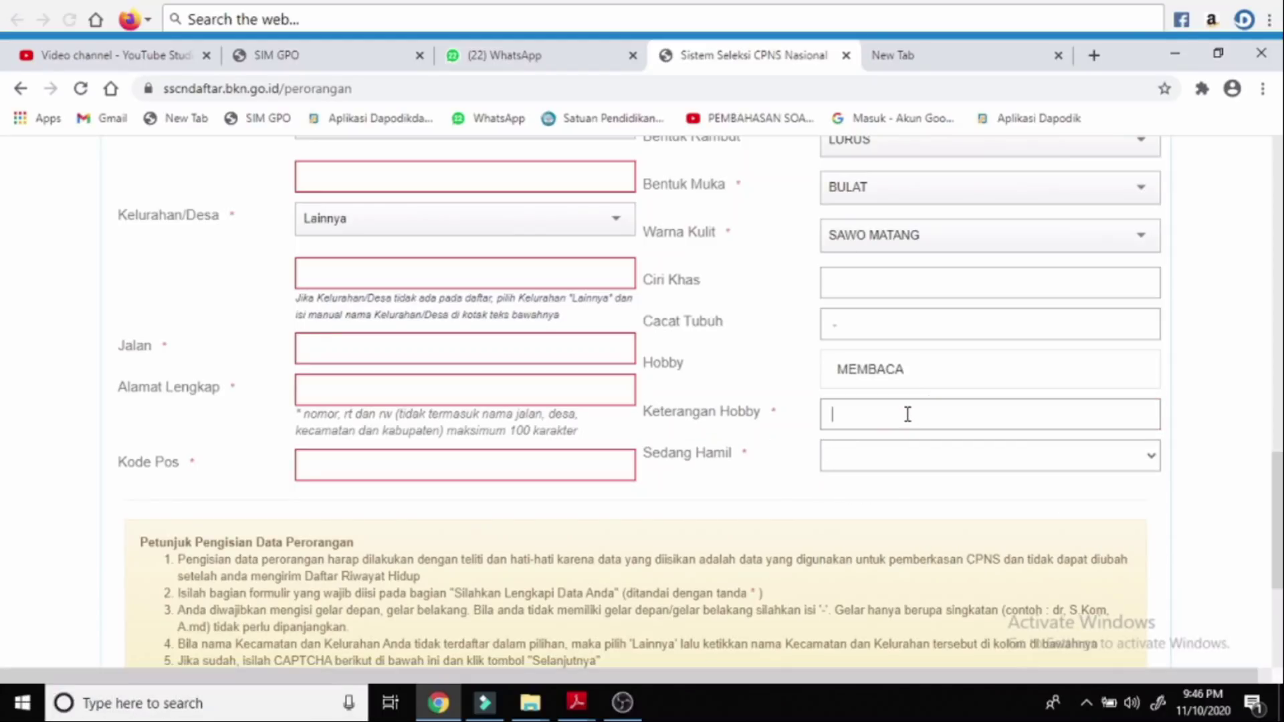
pyautogui.write('SEJARAH')
pyautogui.click(833, 415)
pyautogui.write('MEMBACA BUKU')
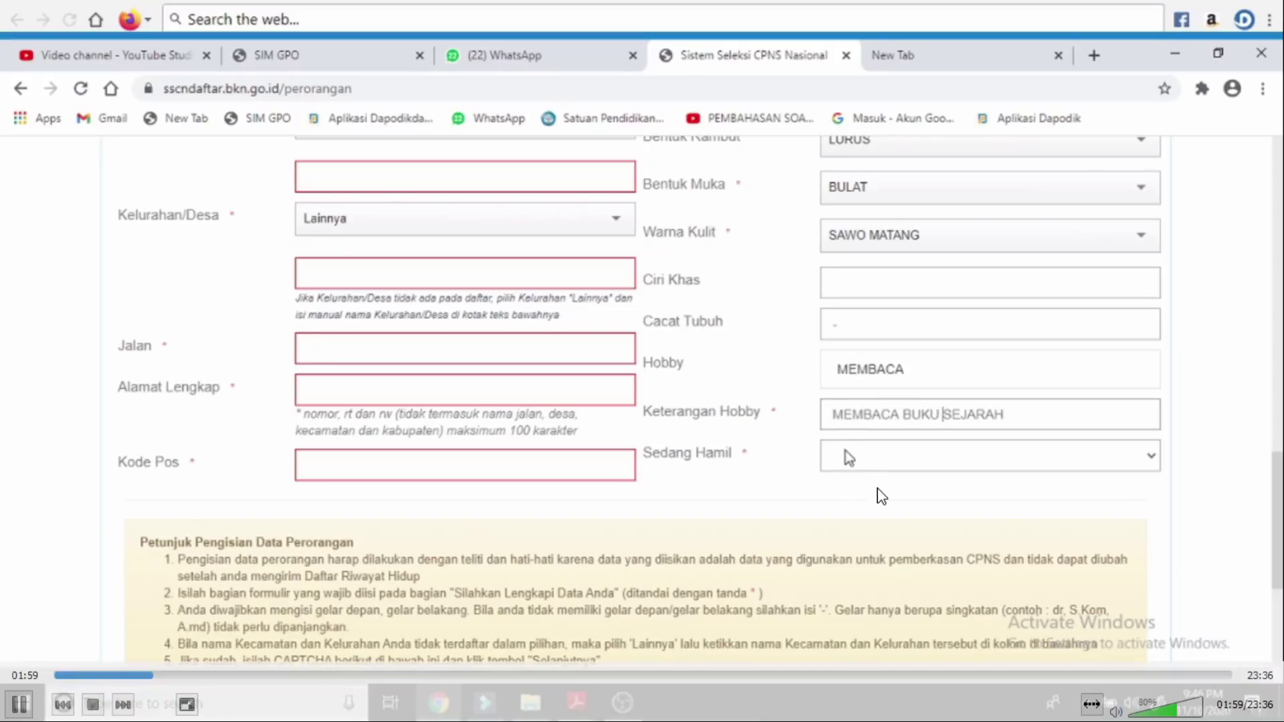
# Answer Tidak for Sedang Hamil and enter 'RAMBUT PENDEK' as Ciri Khas.
pyautogui.click(850, 457)
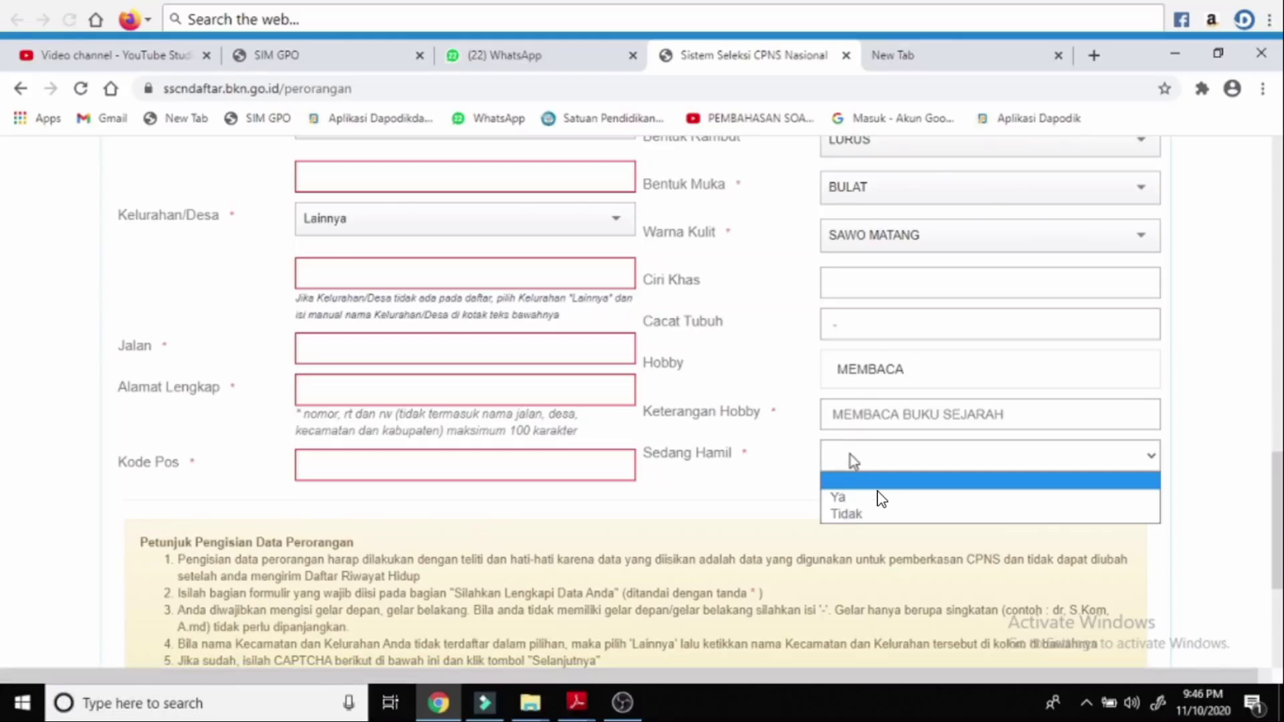
pyautogui.click(860, 513)
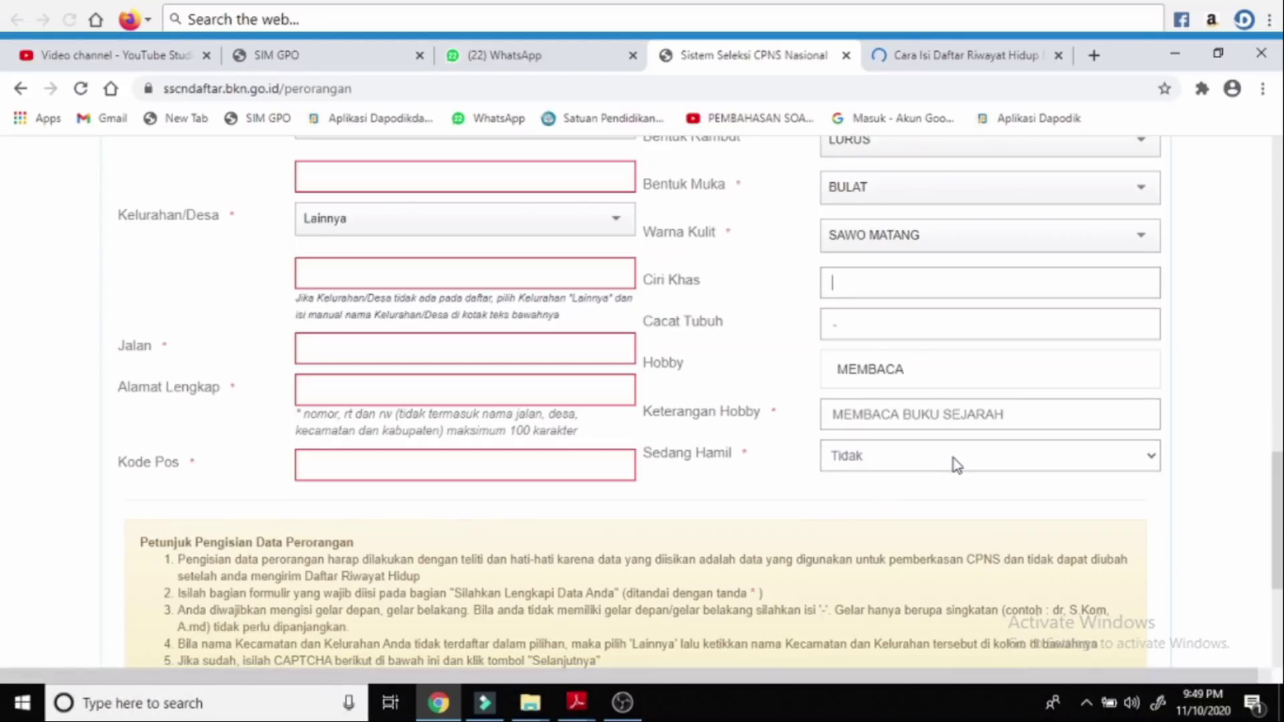
pyautogui.write('R')
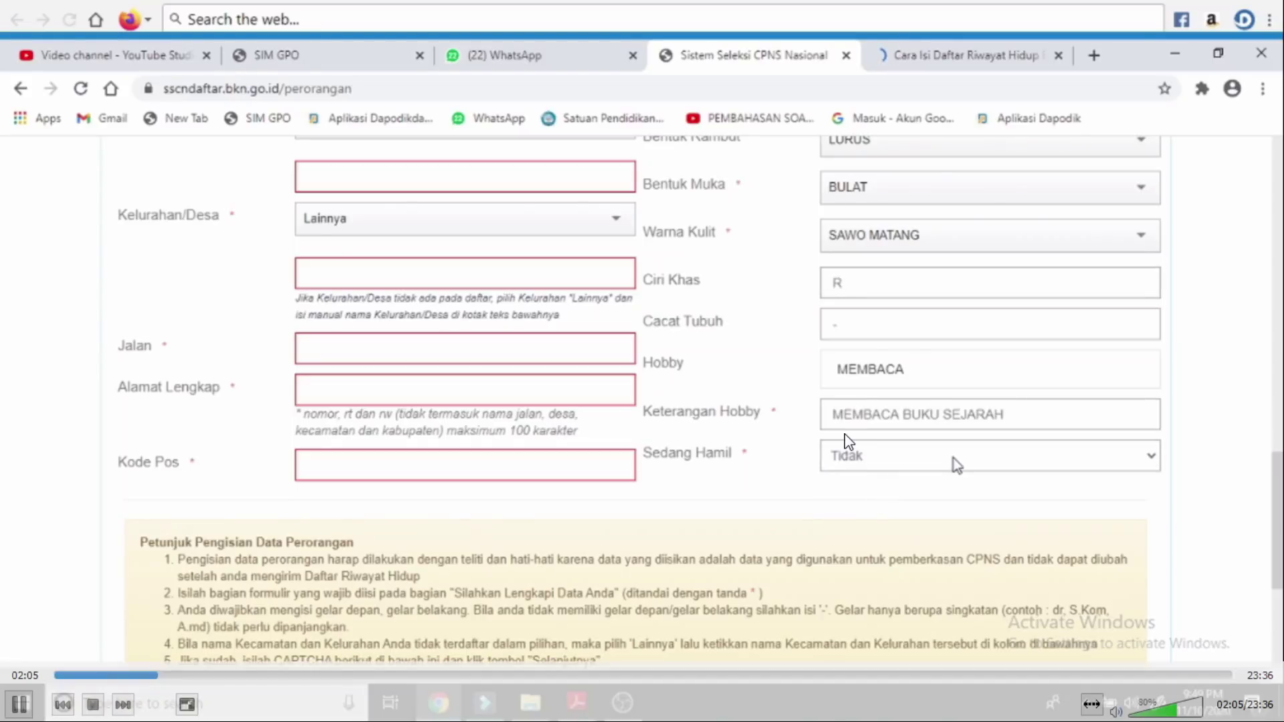
pyautogui.write('AMBUT ')
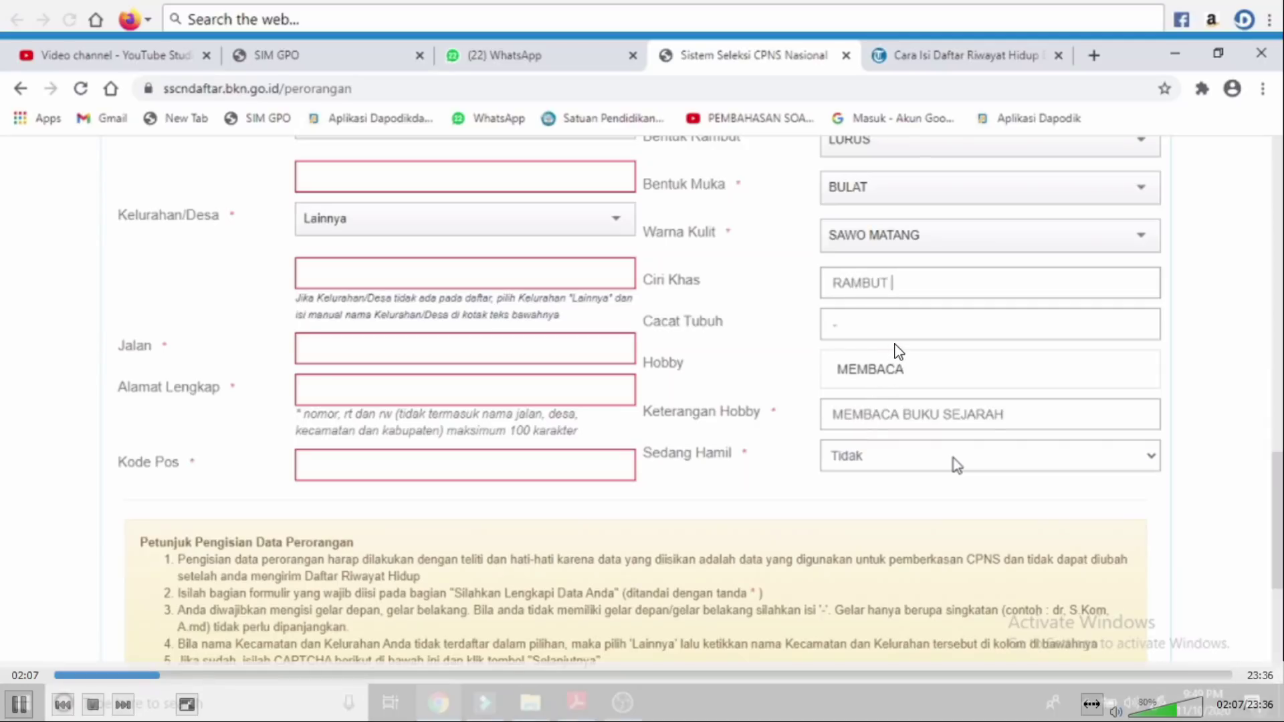
pyautogui.write('PEN')
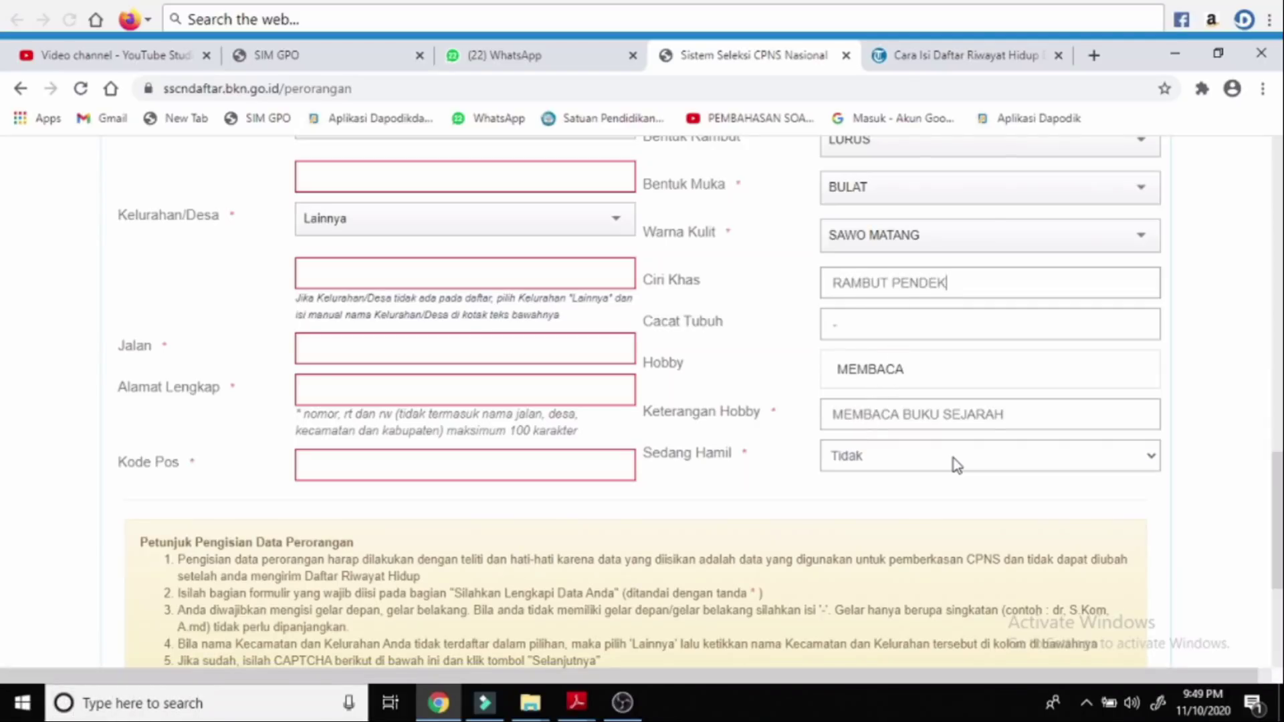
pyautogui.write('DEK')
# Select ABANG as the domicile Kecamatan.
pyautogui.scroll(1, 736, 401)
pyautogui.click(468, 215)
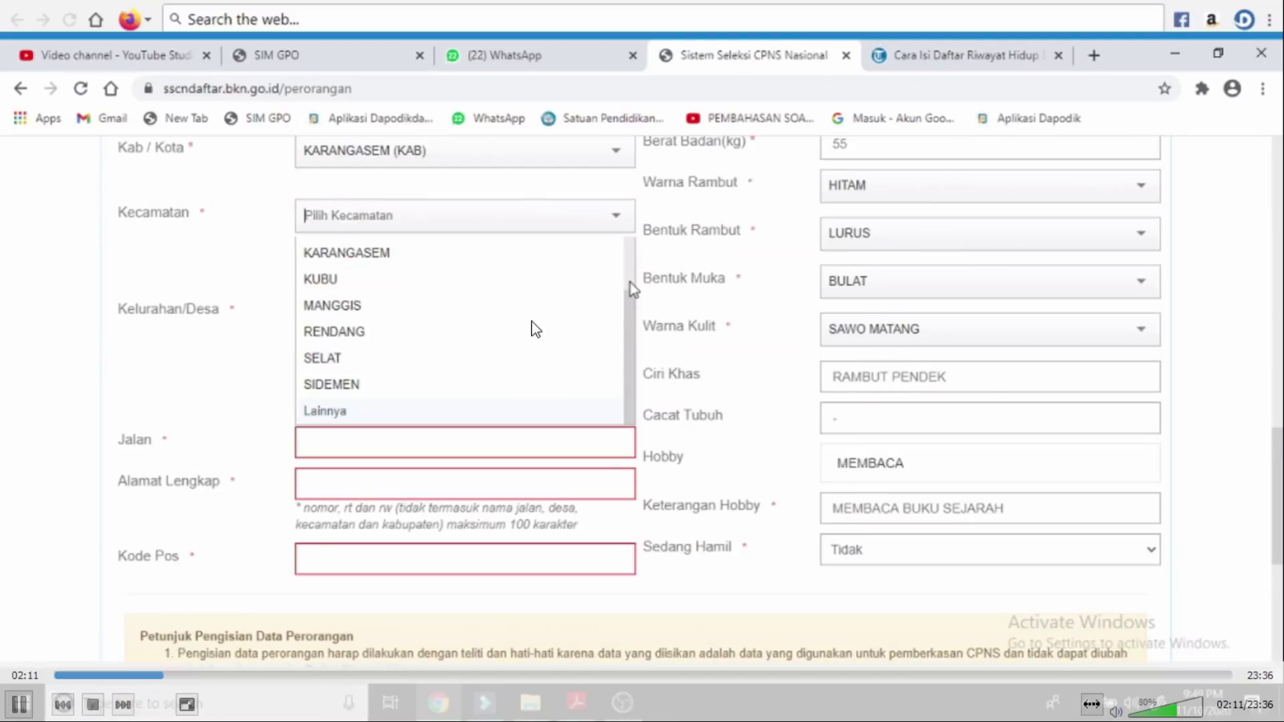
pyautogui.scroll(2, 631, 283)
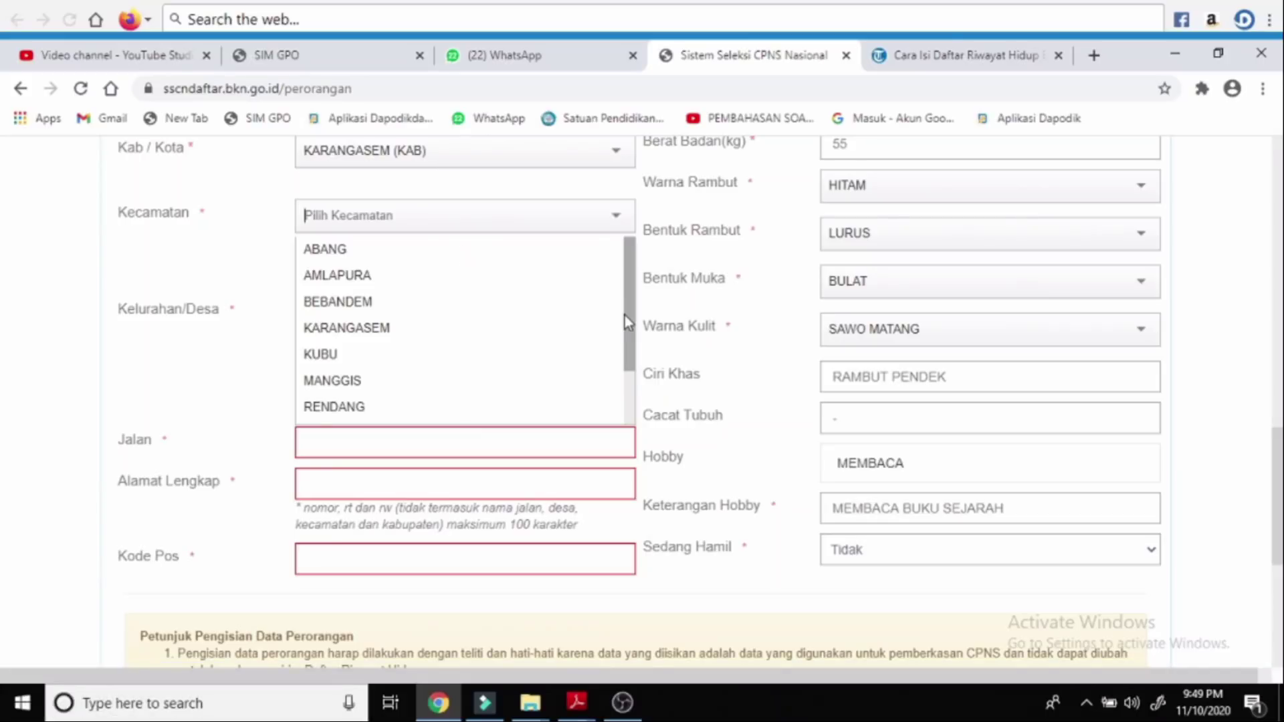
pyautogui.click(350, 249)
pyautogui.press('Left')
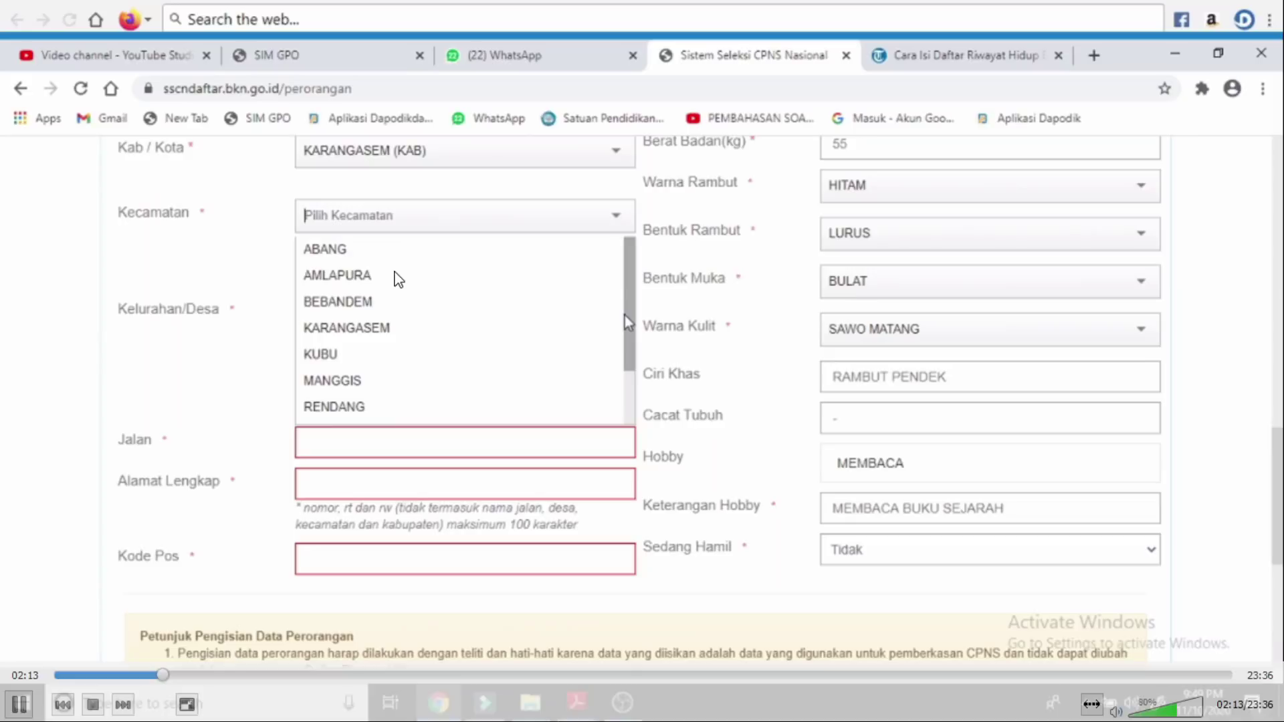
pyautogui.click(344, 250)
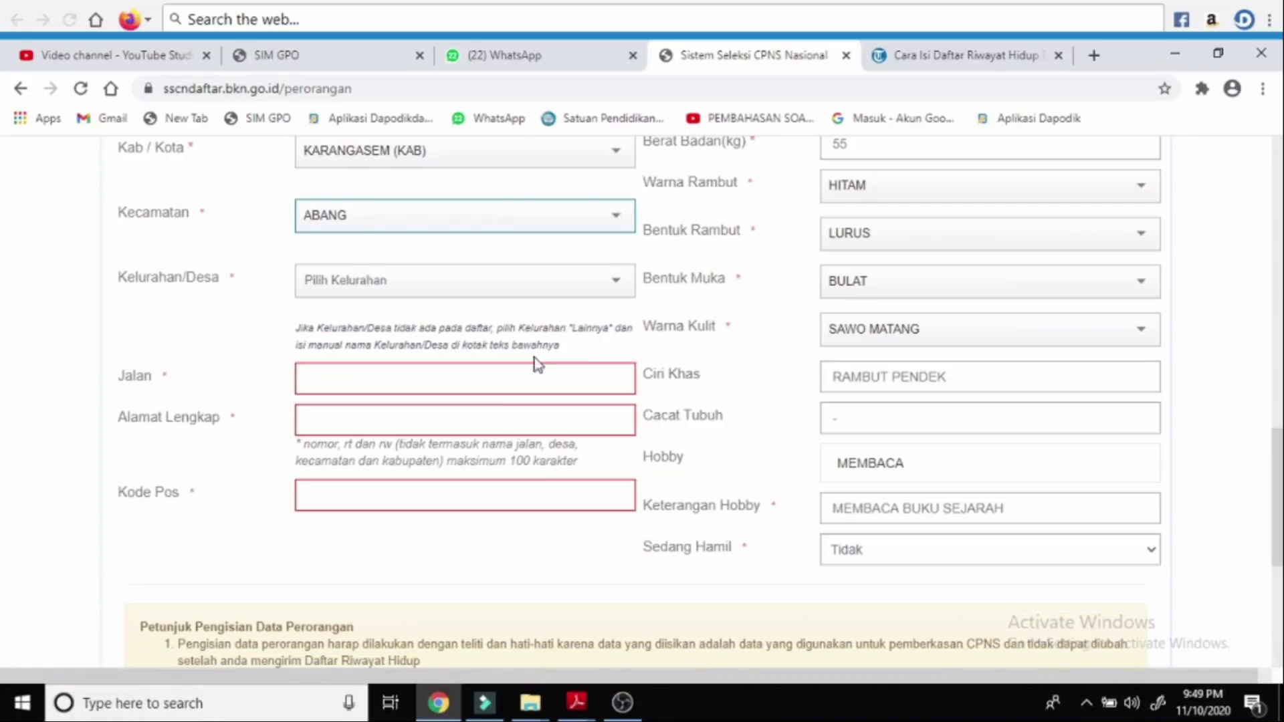
# Set Kelurahan/Desa to Lainnya with BUNUTAN typed manually, dropping the 'DESA' prefix.
pyautogui.click(618, 281)
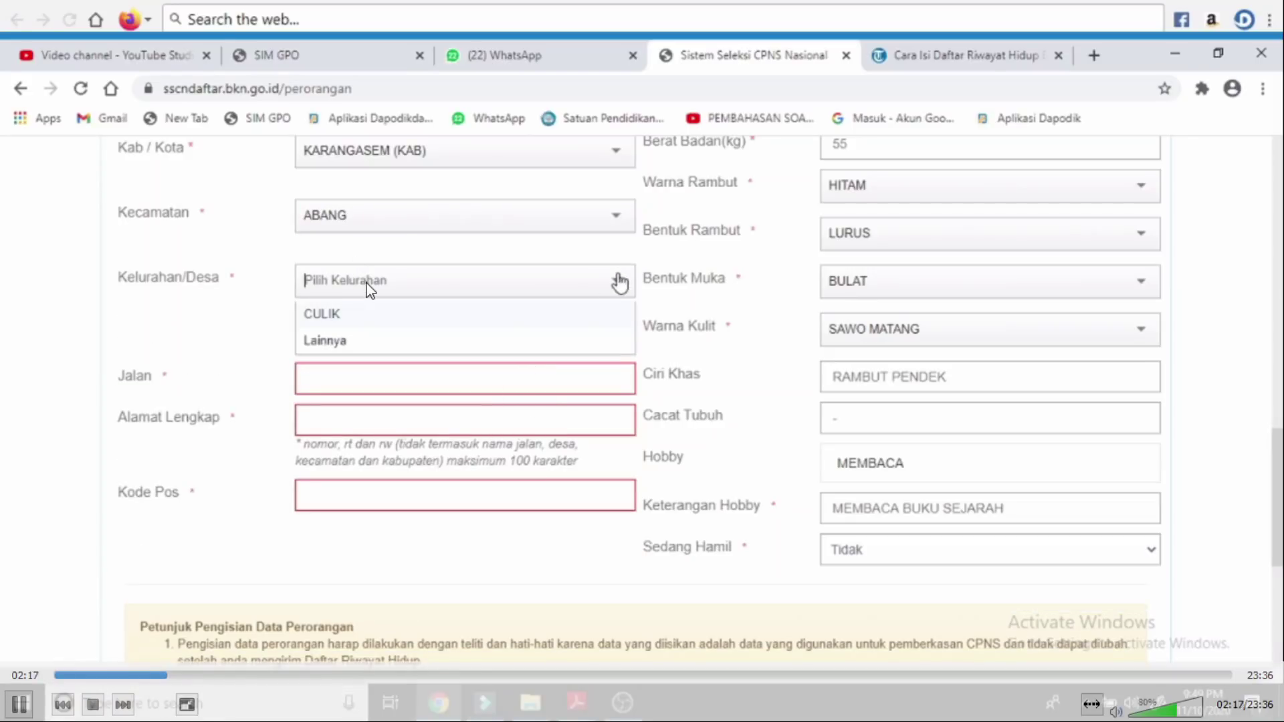
pyautogui.scroll(1, 468, 375)
pyautogui.click(348, 435)
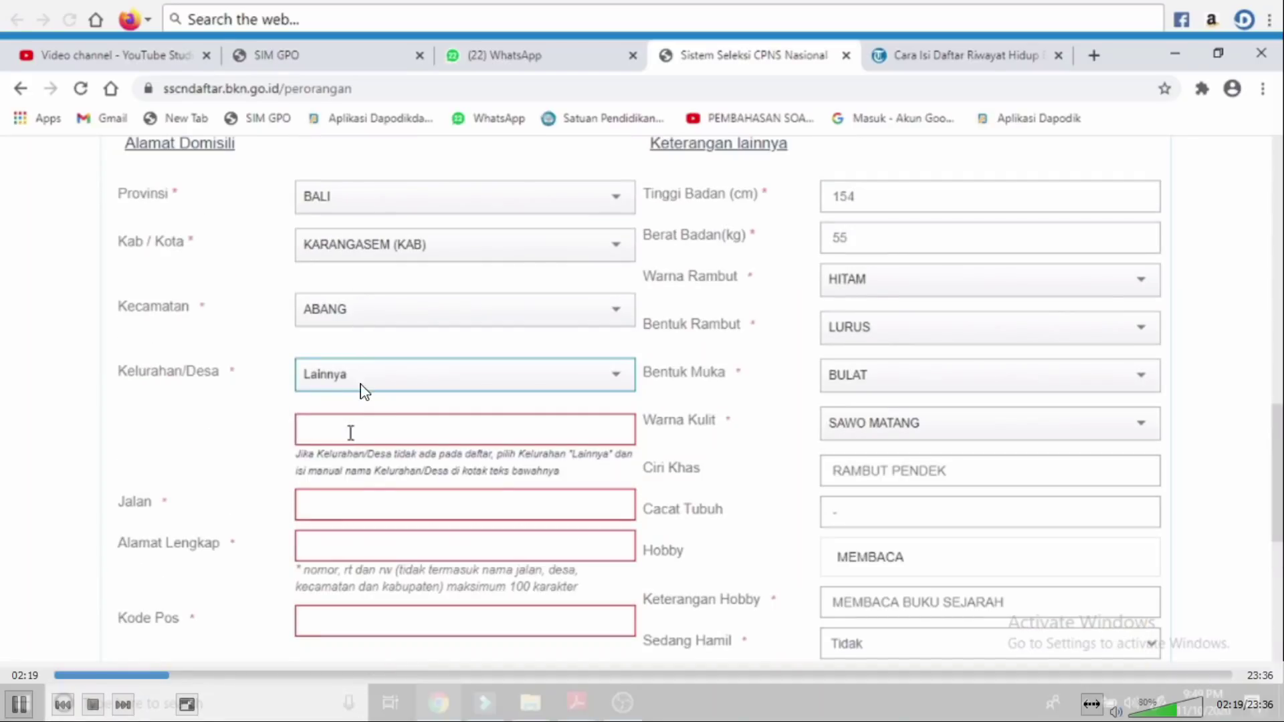
pyautogui.click(438, 427)
pyautogui.write('DESA BUNUTAN')
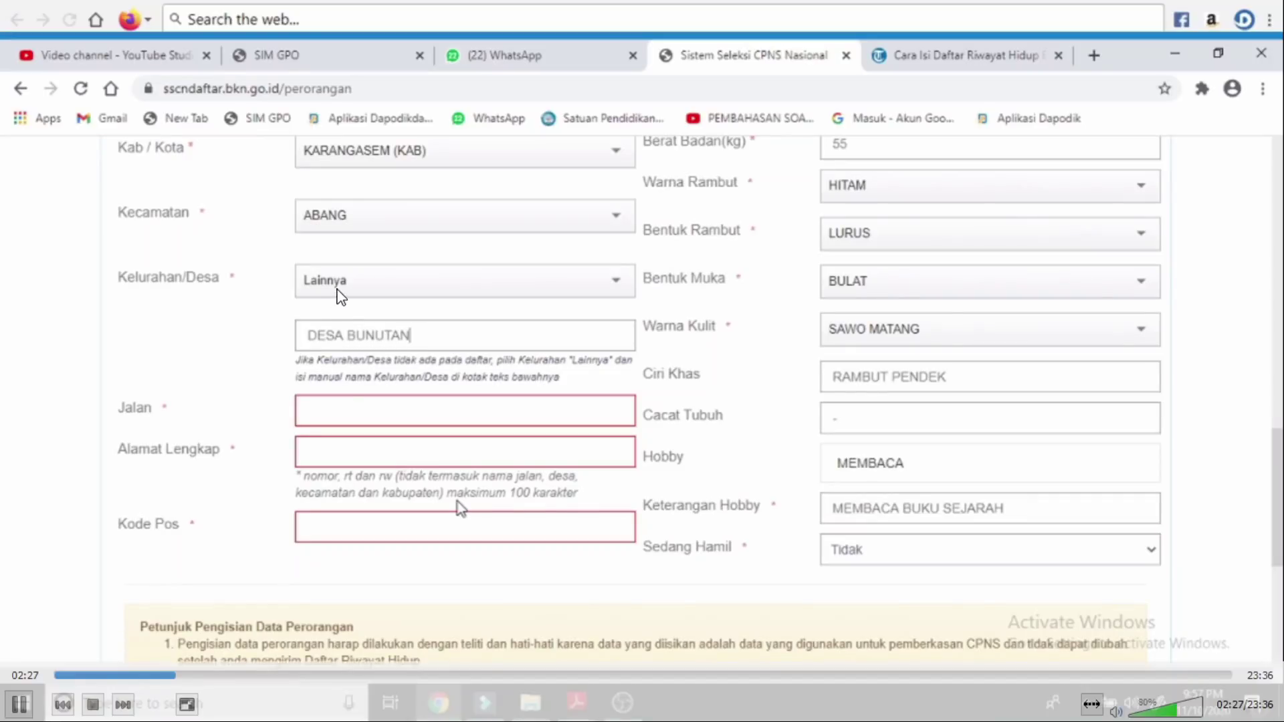
pyautogui.click(344, 335)
pyautogui.moveTo(283, 338); pyautogui.dragTo(281, 343)
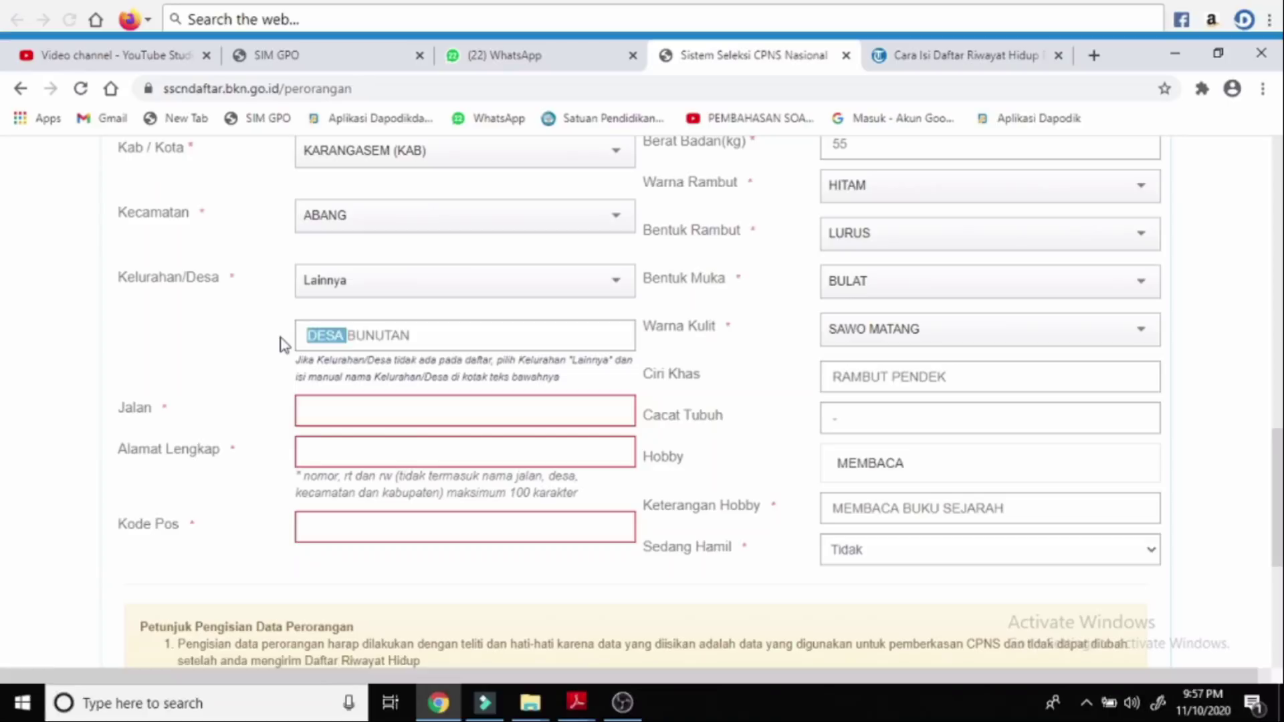
pyautogui.press('BackSpace')
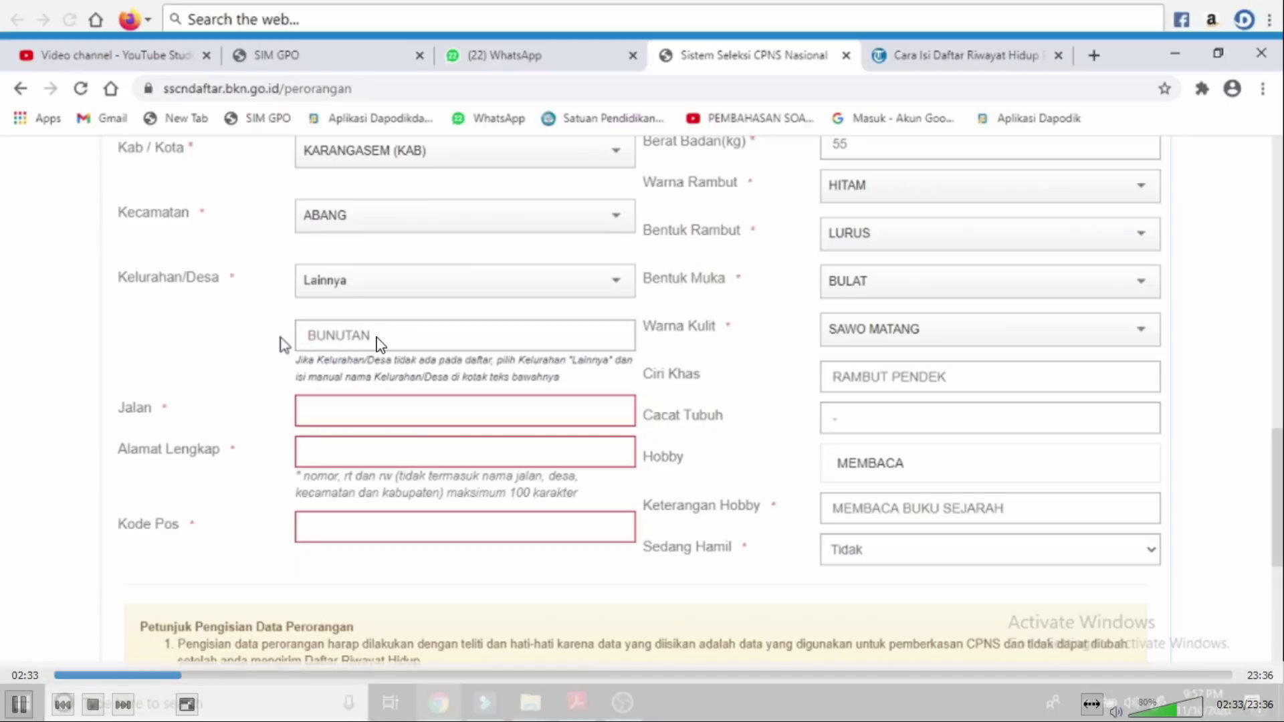
pyautogui.click(327, 408)
pyautogui.scroll(2, 372, 412)
# Enter '-' in Jalan, then fill in the full street address and postal code.
pyautogui.write('-')
pyautogui.click(347, 545)
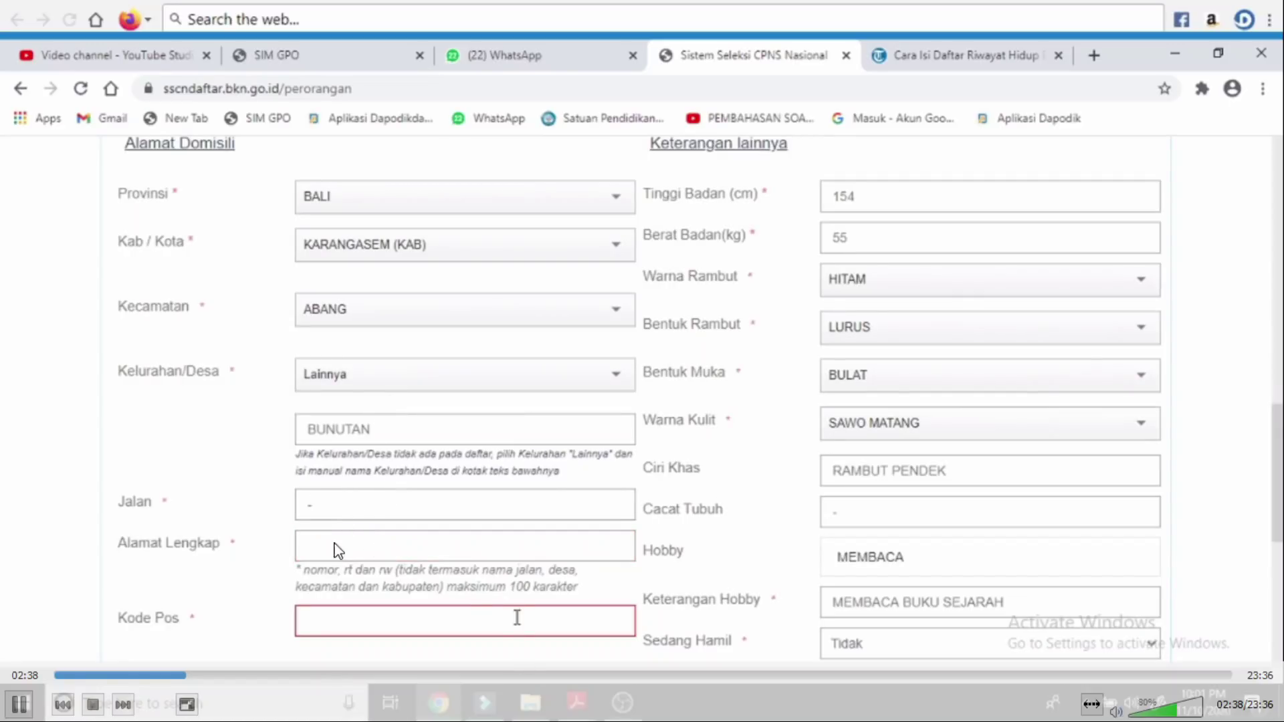
pyautogui.scroll(-2, 331, 558)
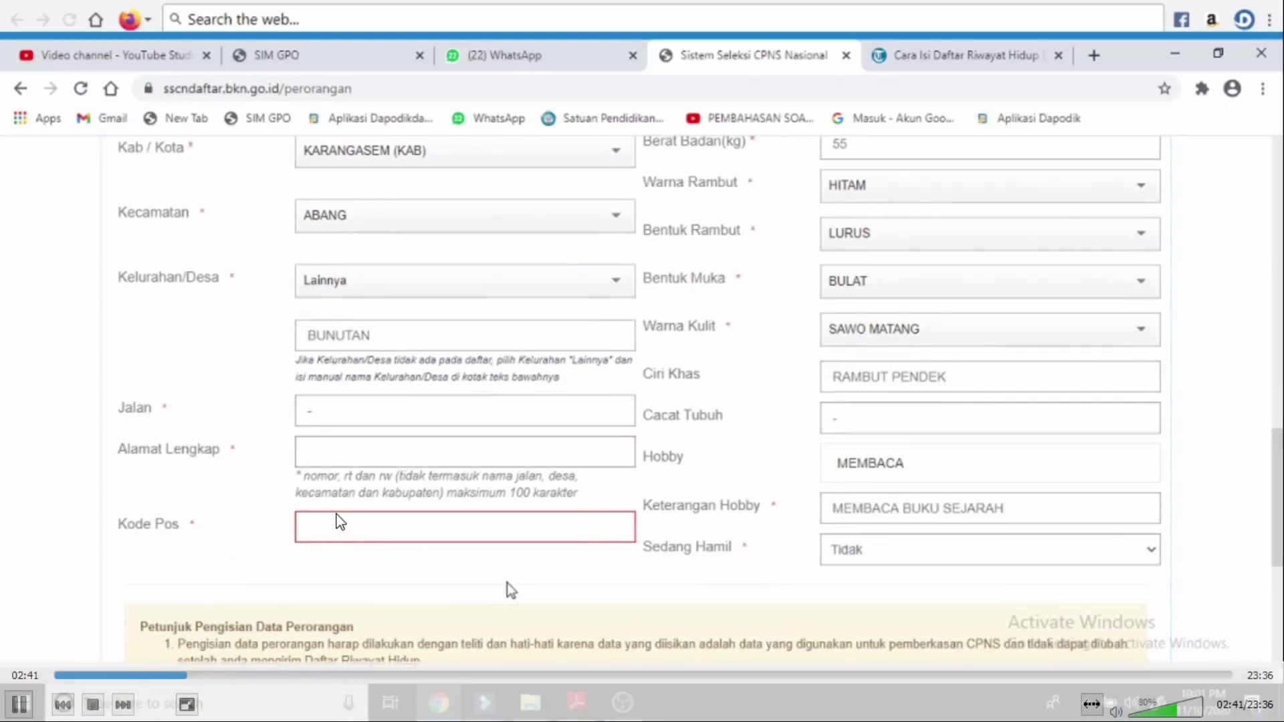
pyautogui.click(408, 448)
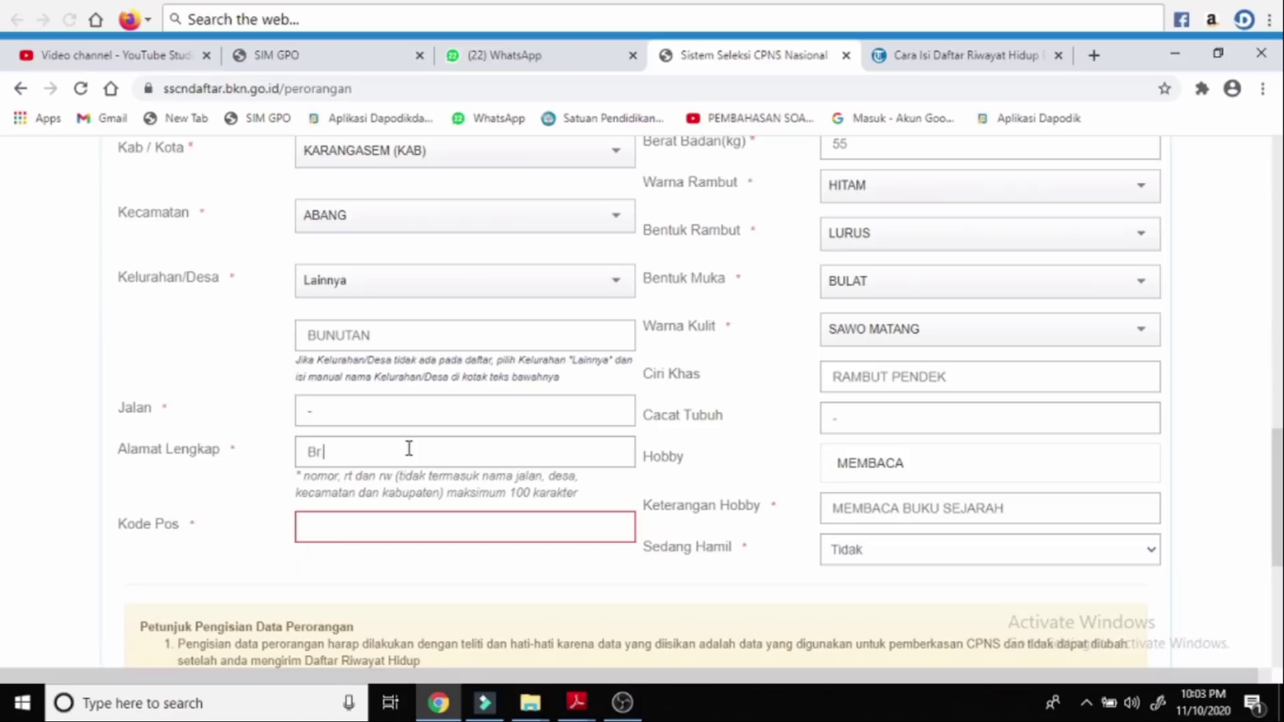
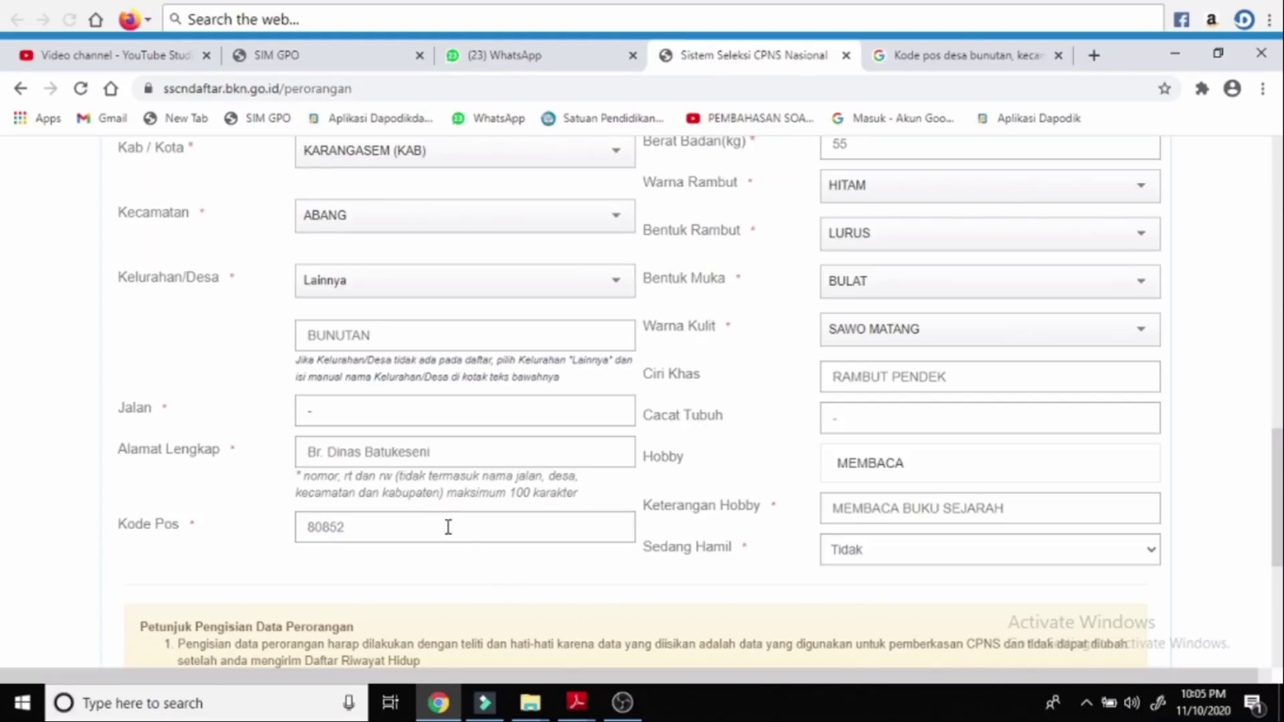
pyautogui.scroll(-5, 760, 434)
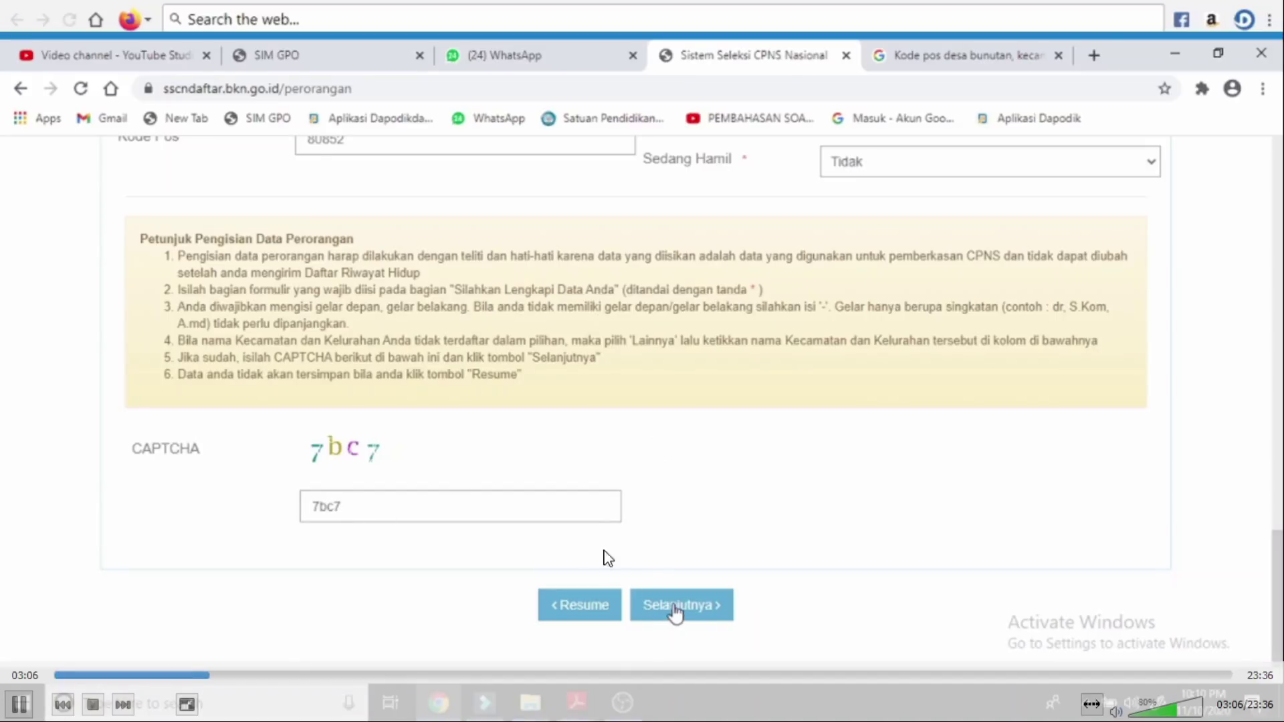
# Save the personal data and review the single S1/Sarjana row on the Pendidikan page.
pyautogui.click(690, 606)
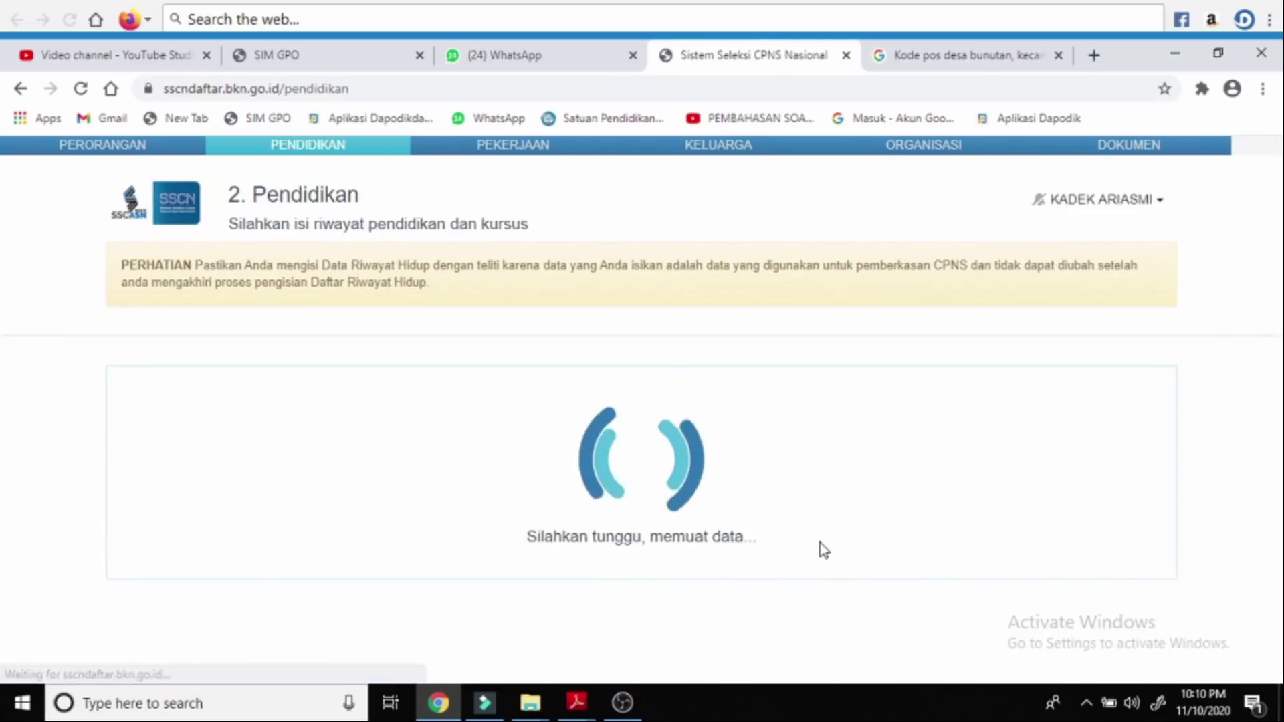
pyautogui.scroll(-3, 820, 544)
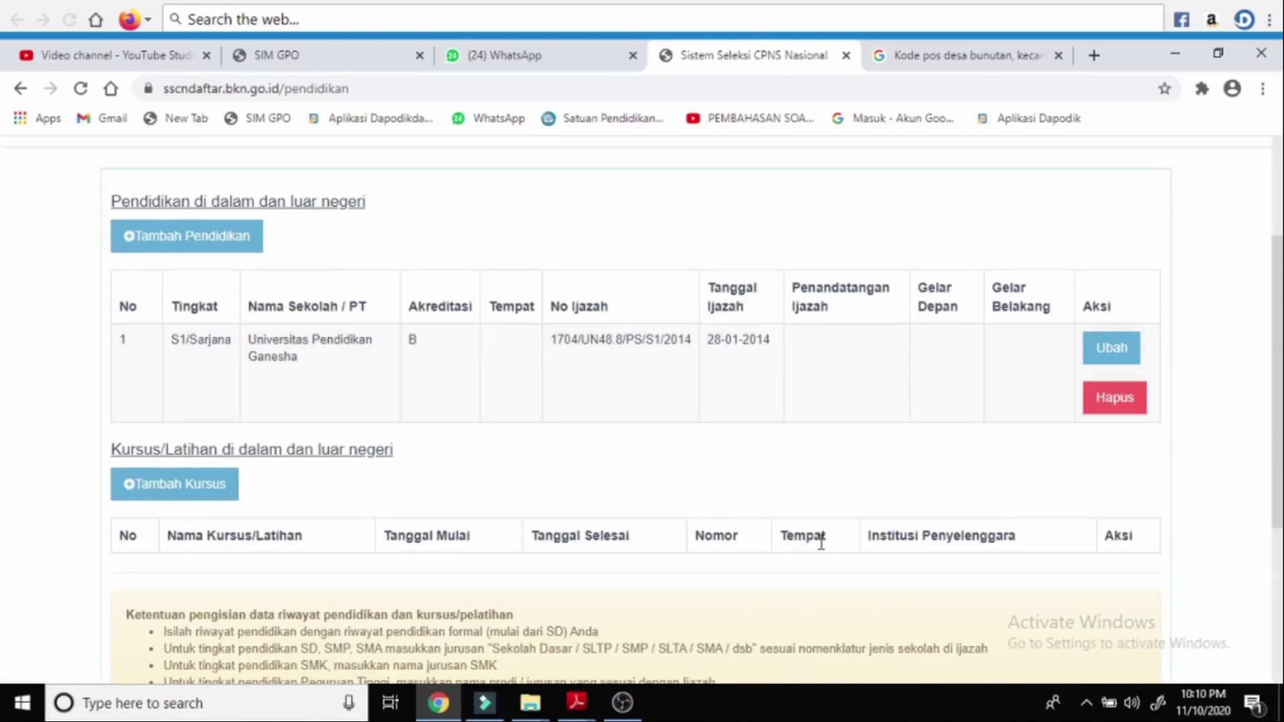
pyautogui.scroll(-5, 821, 543)
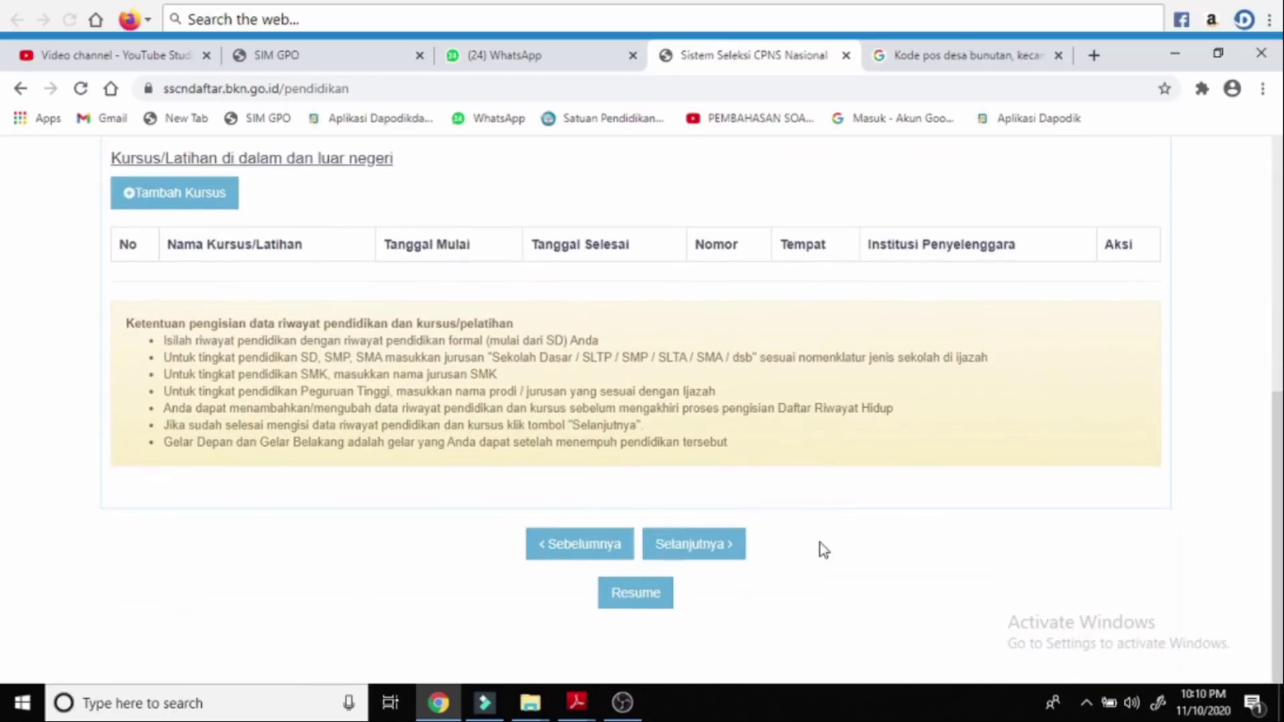
pyautogui.scroll(6, 853, 554)
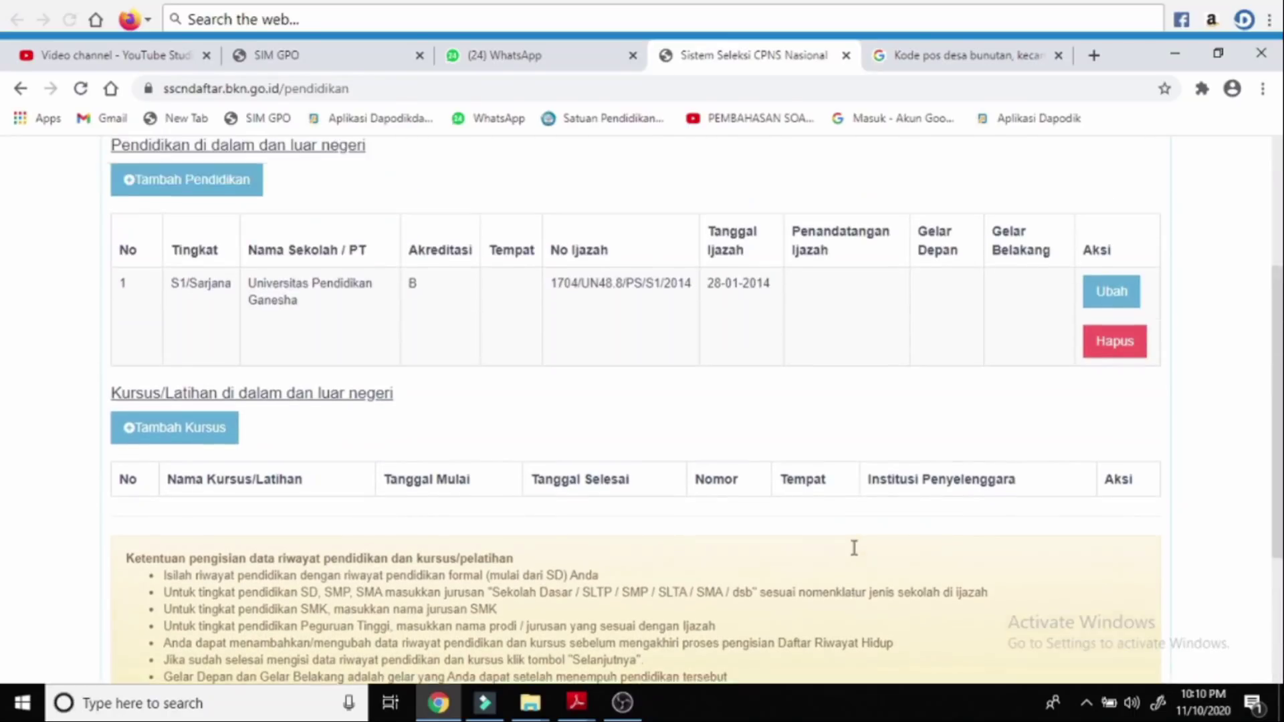
# Enter the diploma signing official's name on the S1/Sarjana form.
pyautogui.scroll(-1, 856, 556)
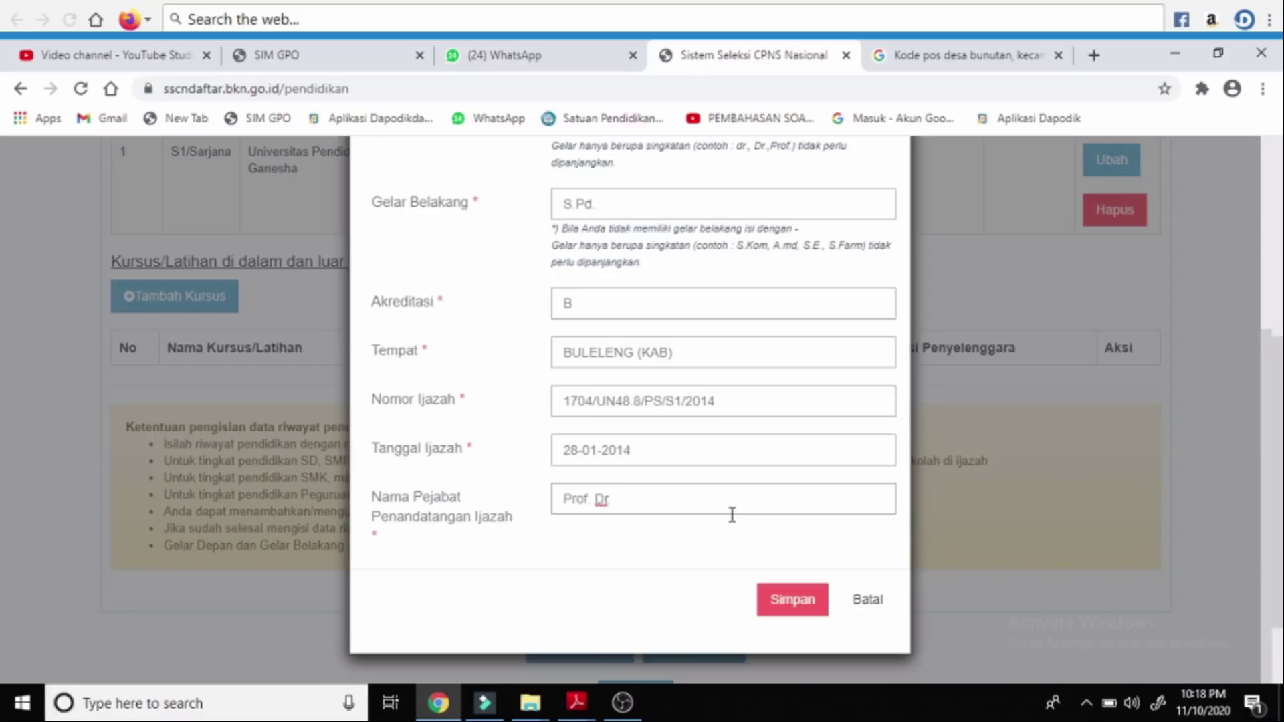
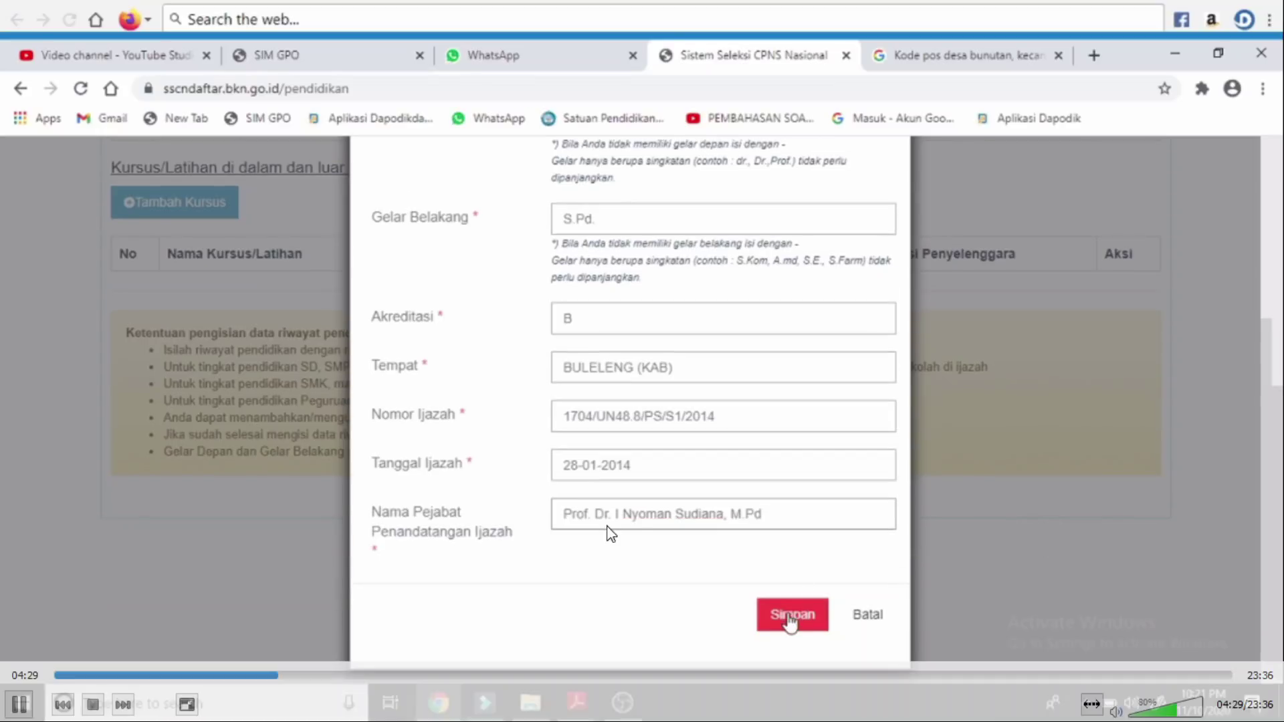
pyautogui.scroll(-1, 789, 623)
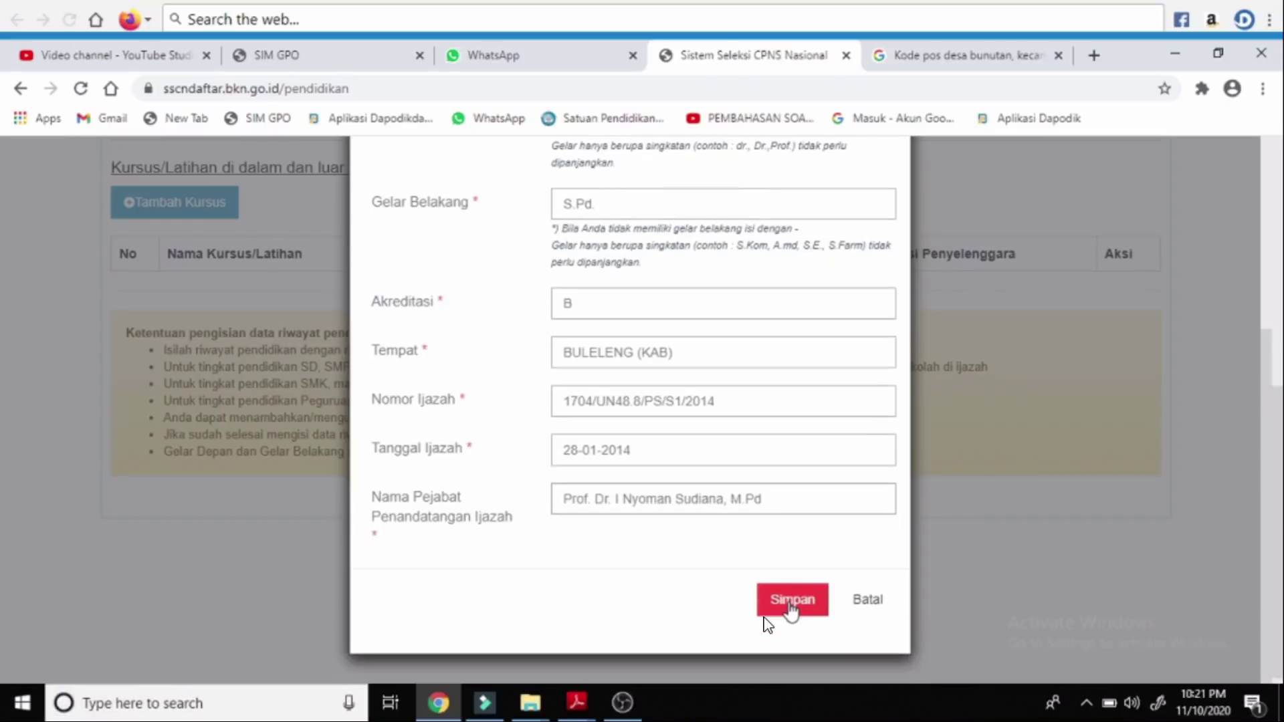
# Save the S1/Sarjana entry and begin a new Sekolah Dasar education entry.
pyautogui.click(863, 605)
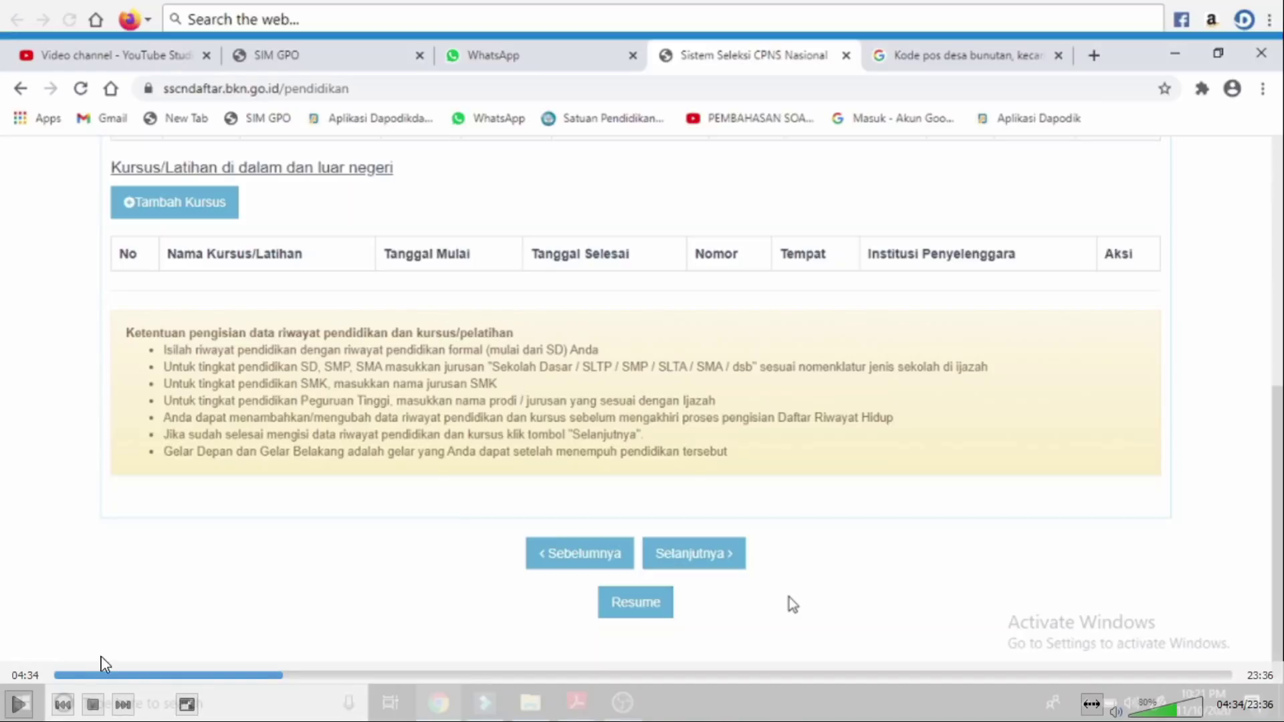
pyautogui.click(18, 705)
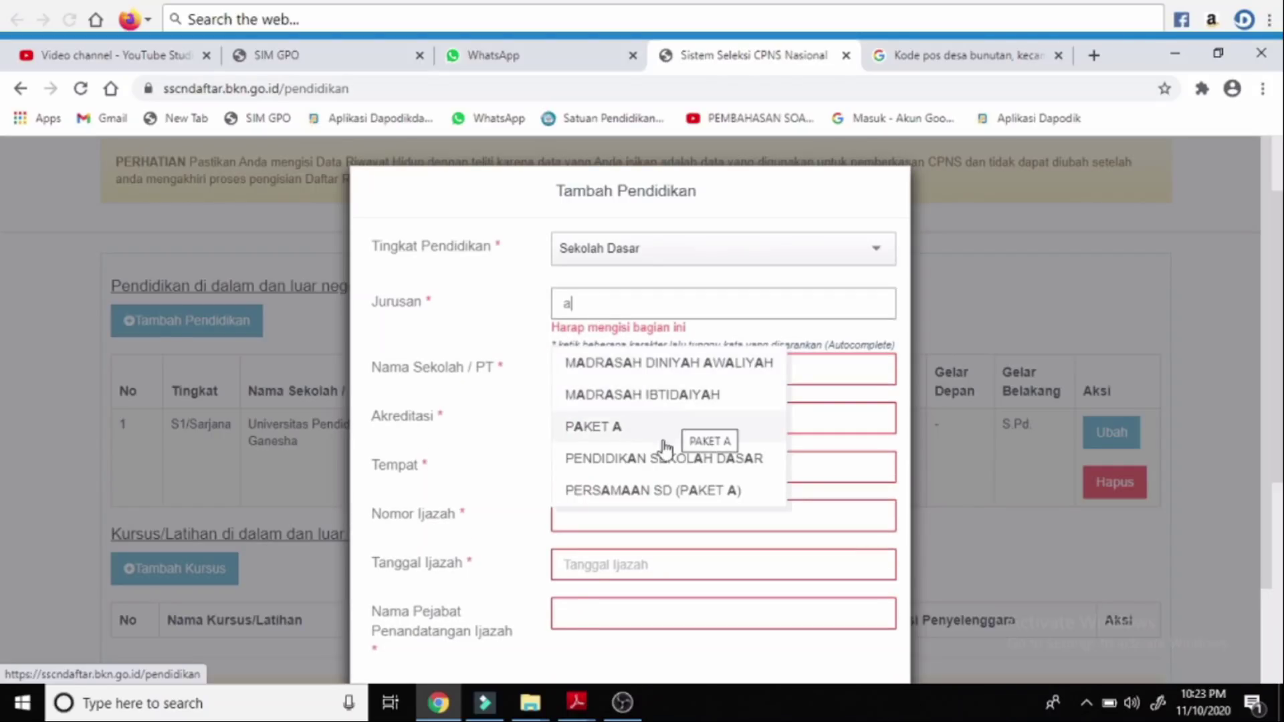
# Pick PENDIDIKAN SEKOLAH DASAR, name the school SEKOLAH DASAR NEGERI 2 SATERA, accreditation '-'.
pyautogui.scroll(-1, 659, 455)
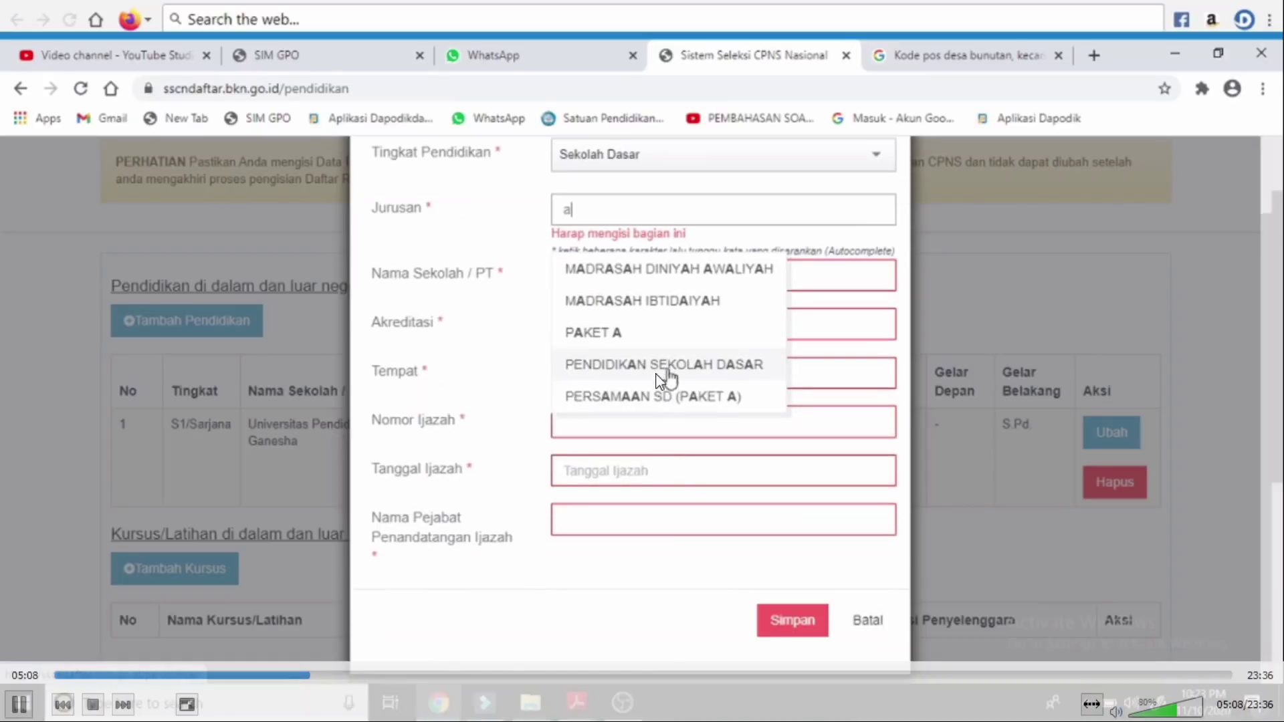
pyautogui.click(665, 365)
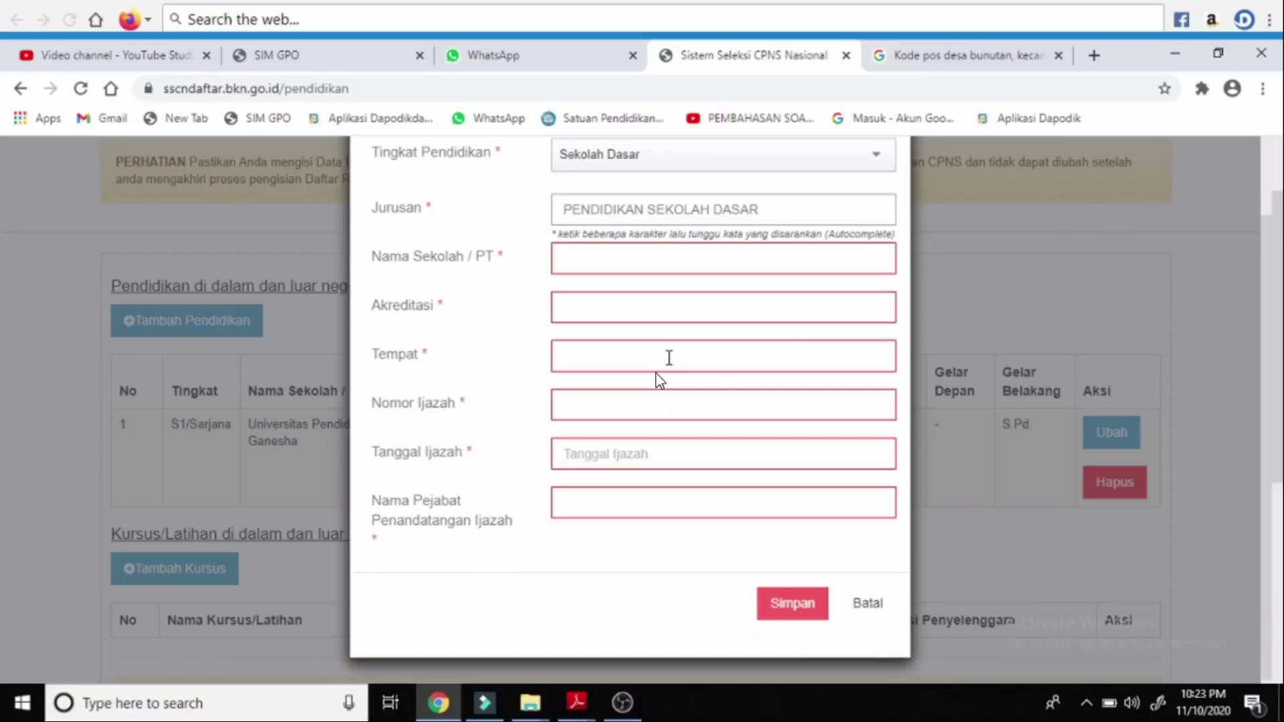
pyautogui.click(620, 262)
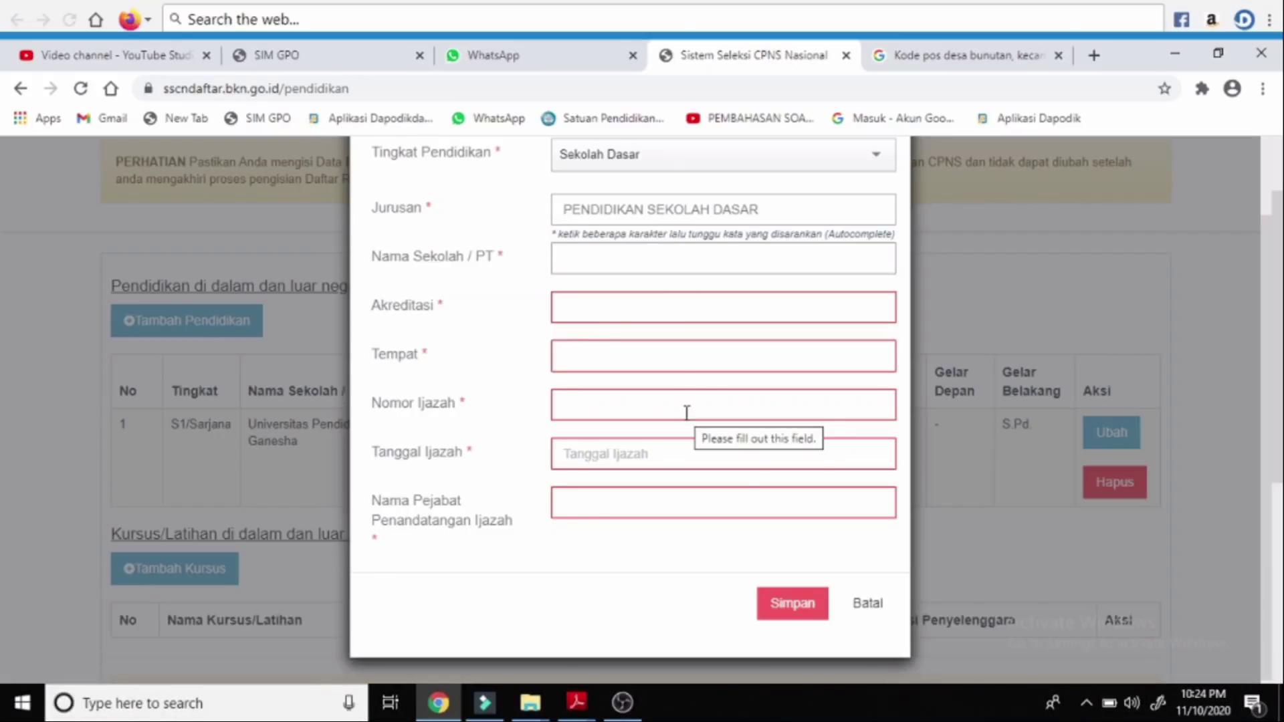
pyautogui.write('SEKOLAH DAS')
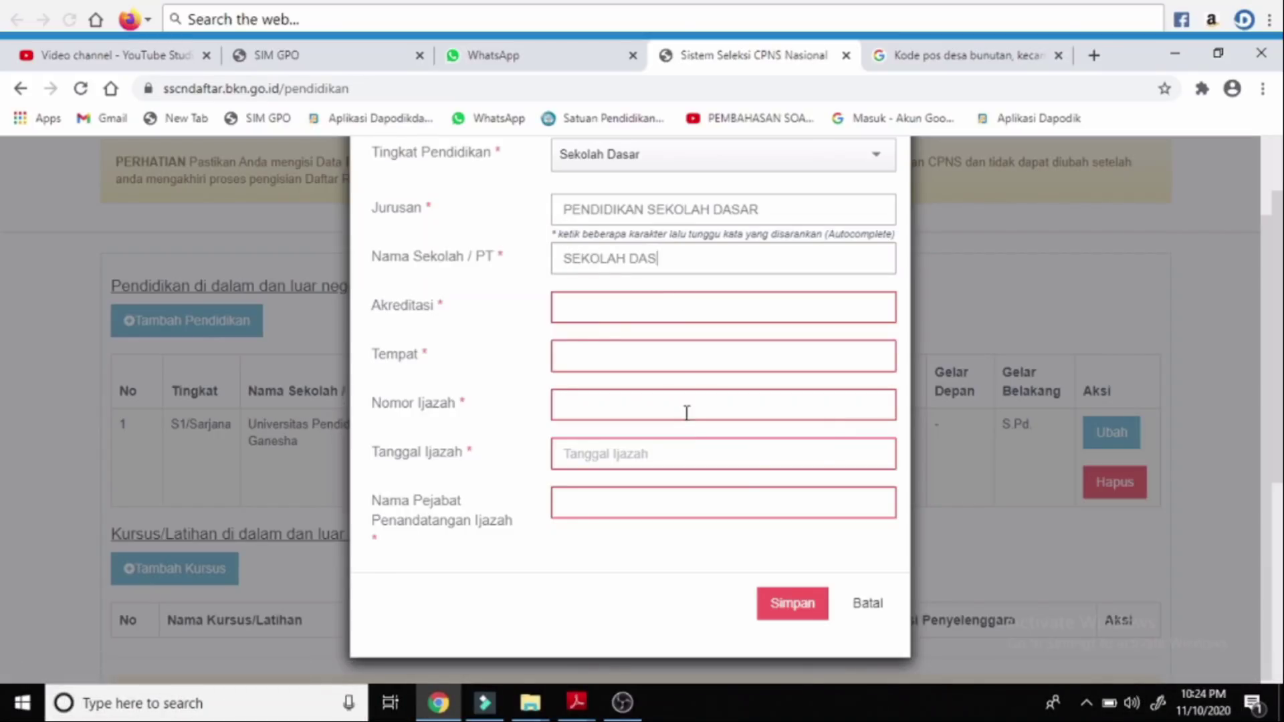
pyautogui.write('AR NEGERI 2 SATERA')
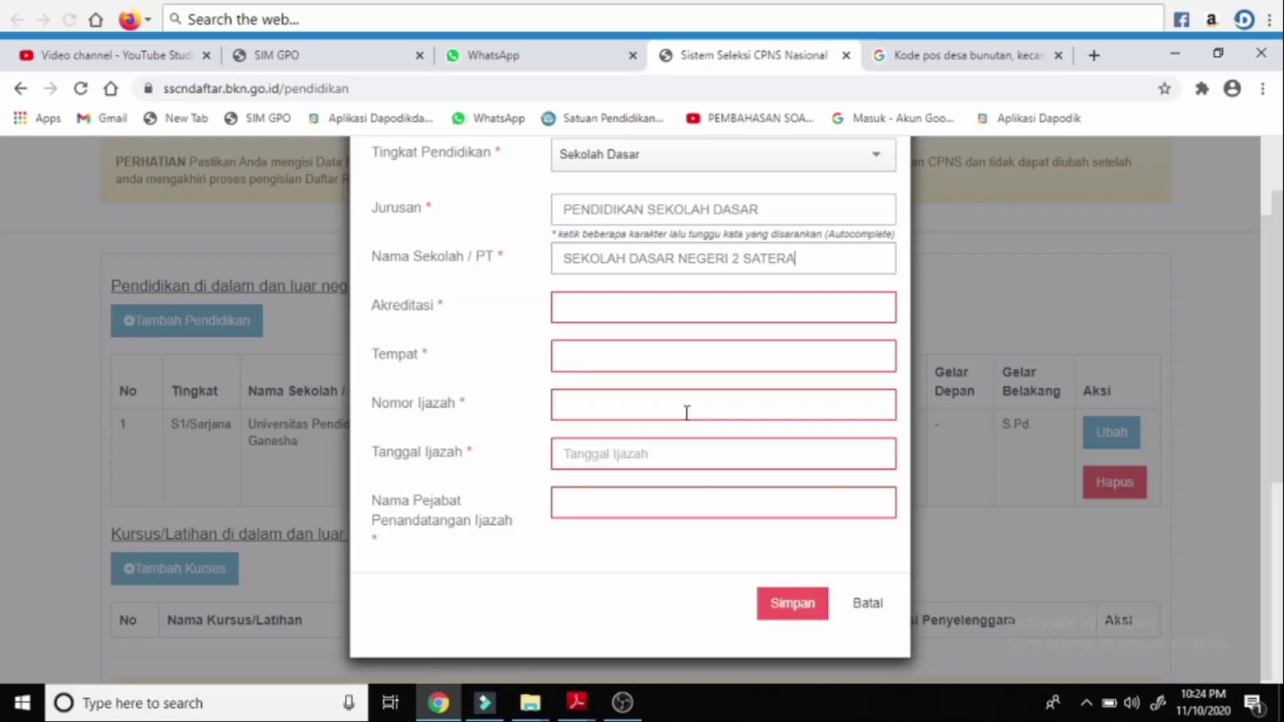
pyautogui.click(606, 310)
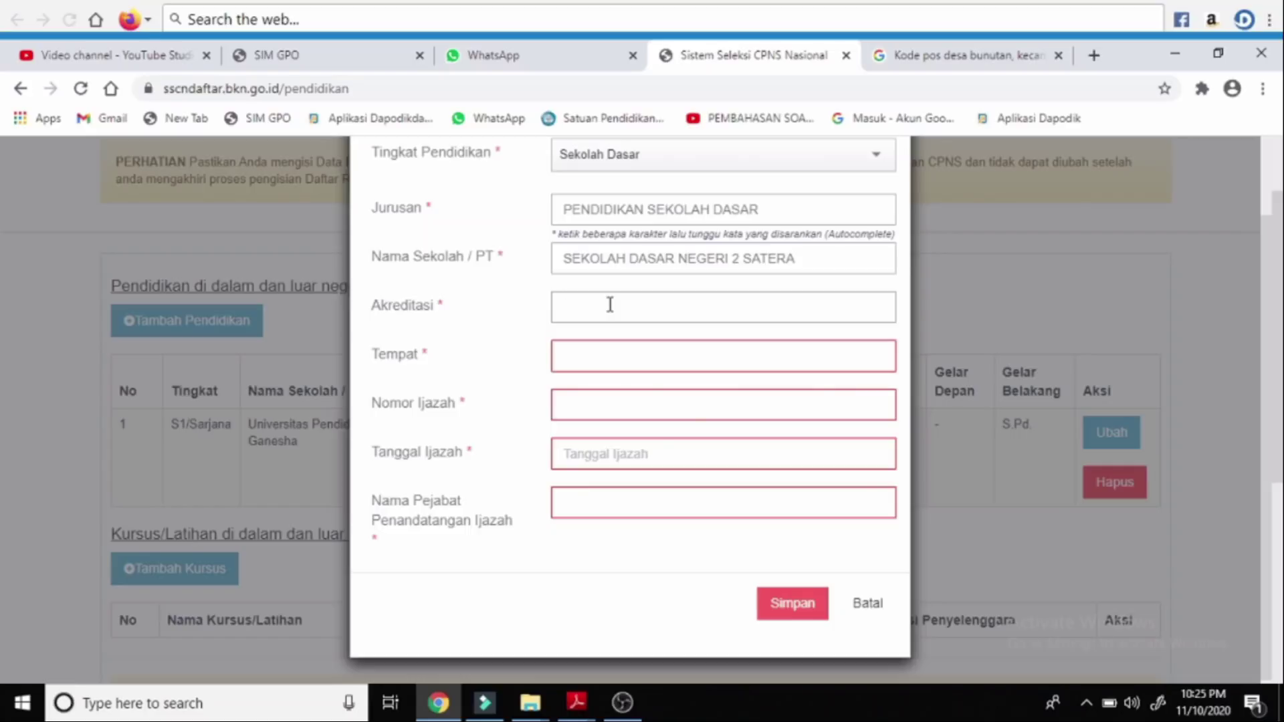
pyautogui.write('-')
# Set the primary school's location to BANGLI (KAB).
pyautogui.click(612, 365)
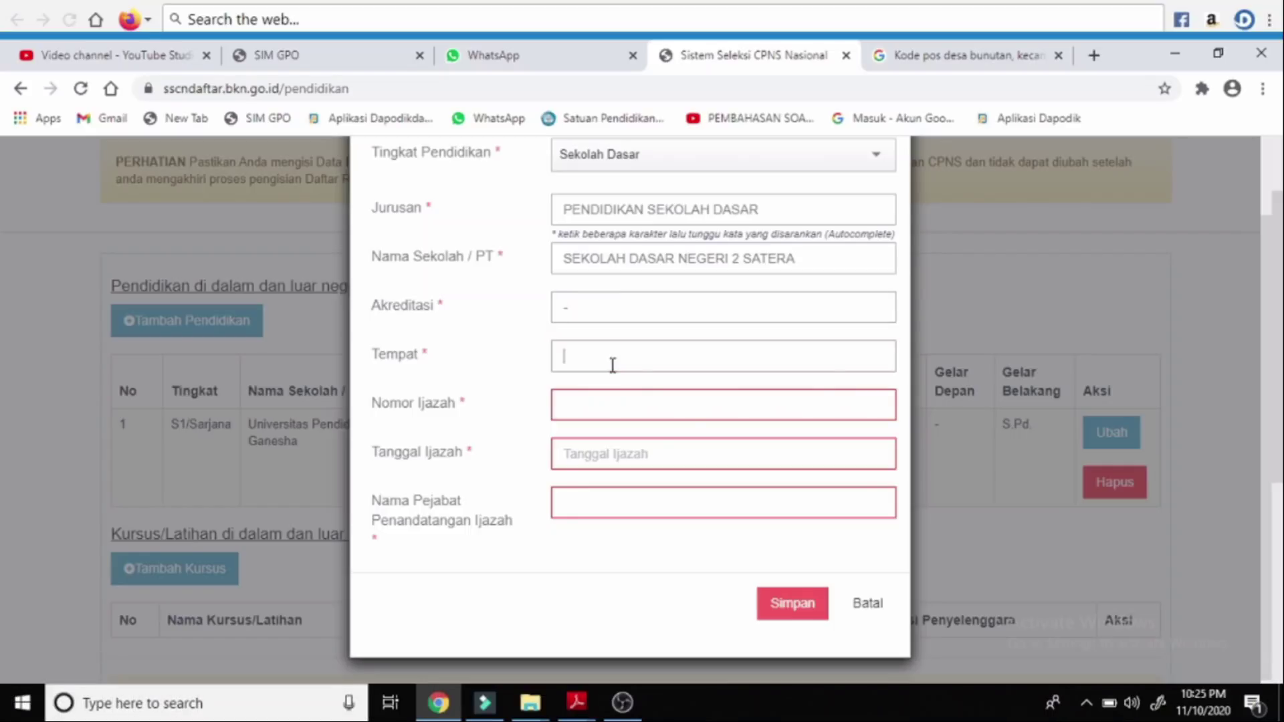
pyautogui.write('ba')
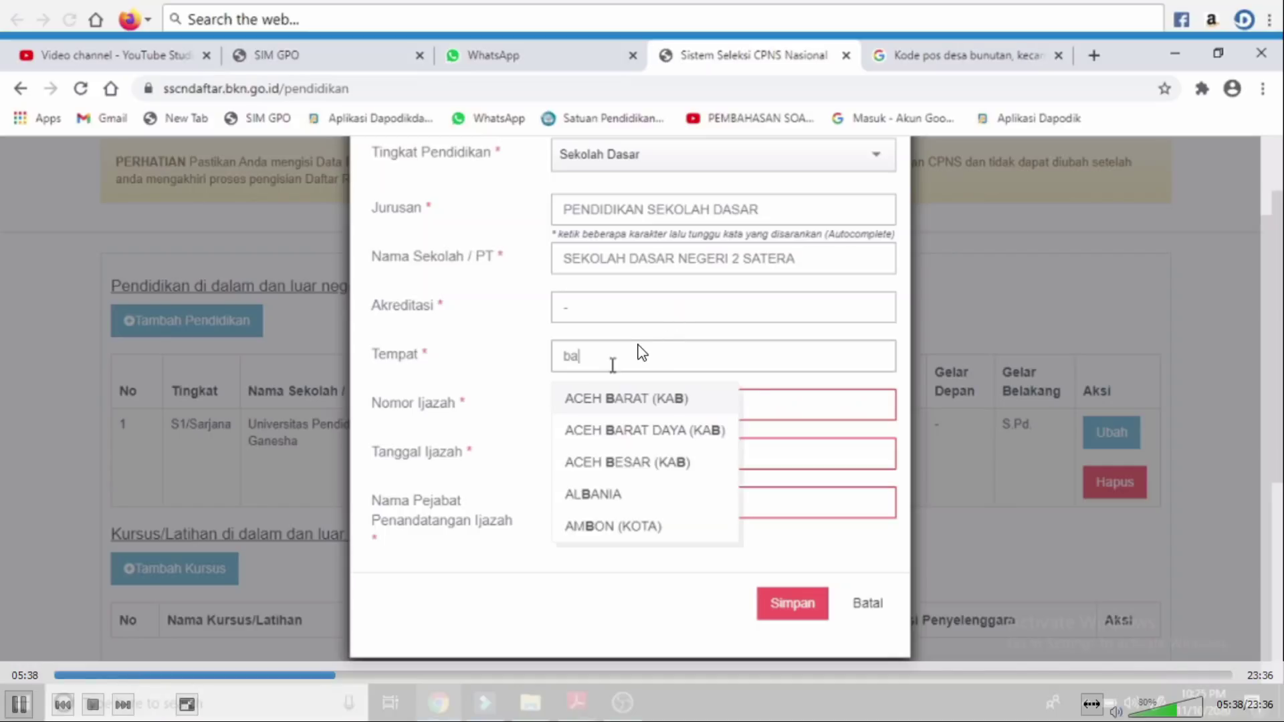
pyautogui.write('ngl')
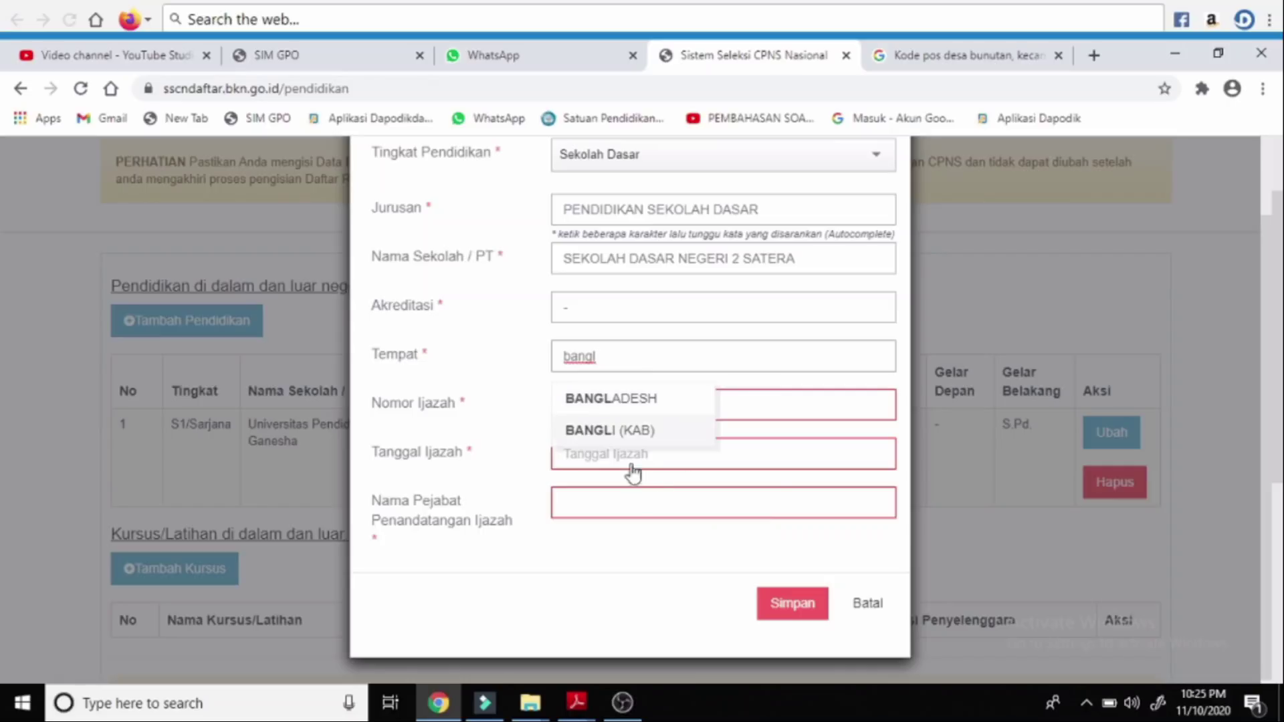
pyautogui.click(631, 431)
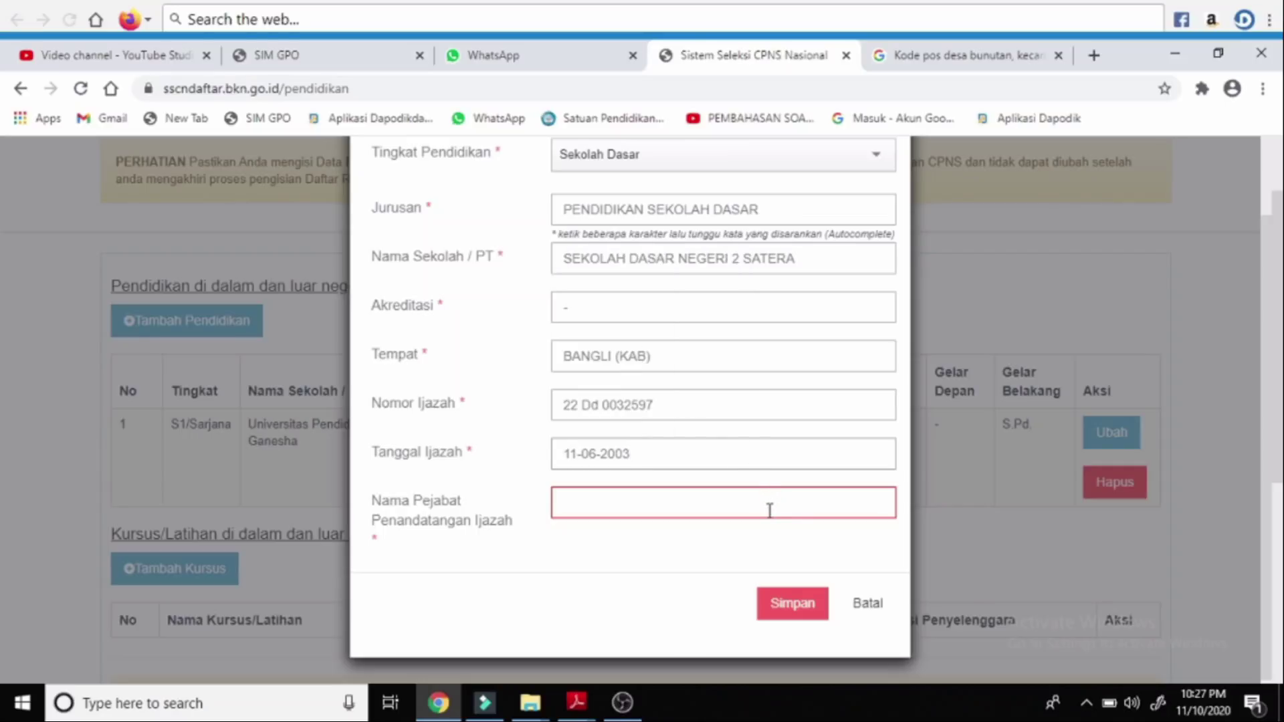
pyautogui.moveTo(565, 309)
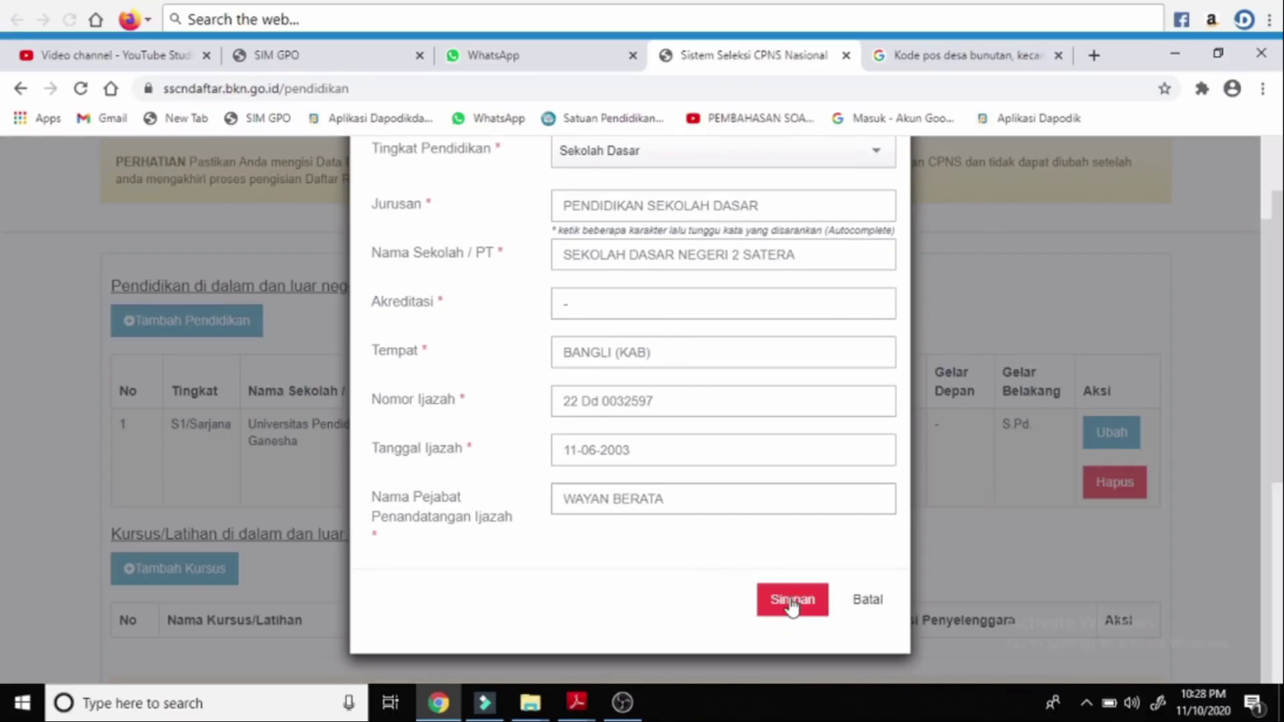
pyautogui.moveTo(767, 505)
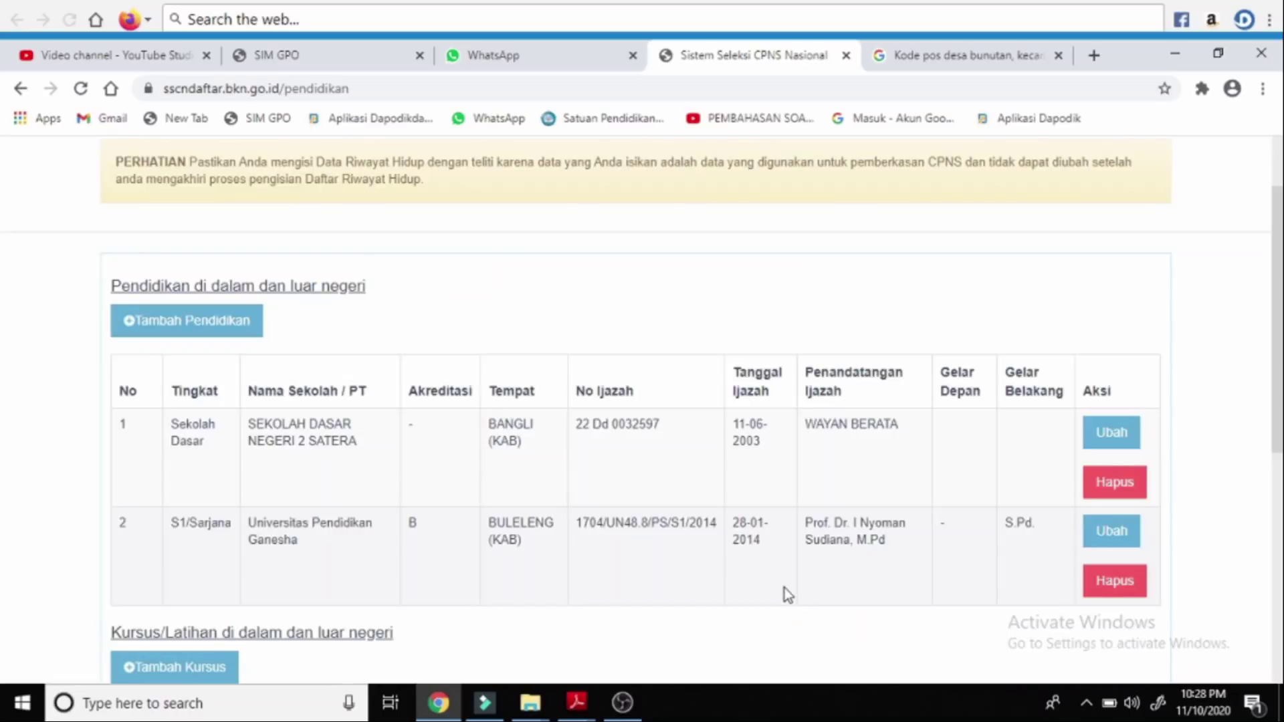
# Save the Sekolah Dasar entry and start an SLTP entry for SEKOLAH MENENGAH PERTAMA NEGERI 3 KINTAMANI.
pyautogui.moveTo(801, 589)
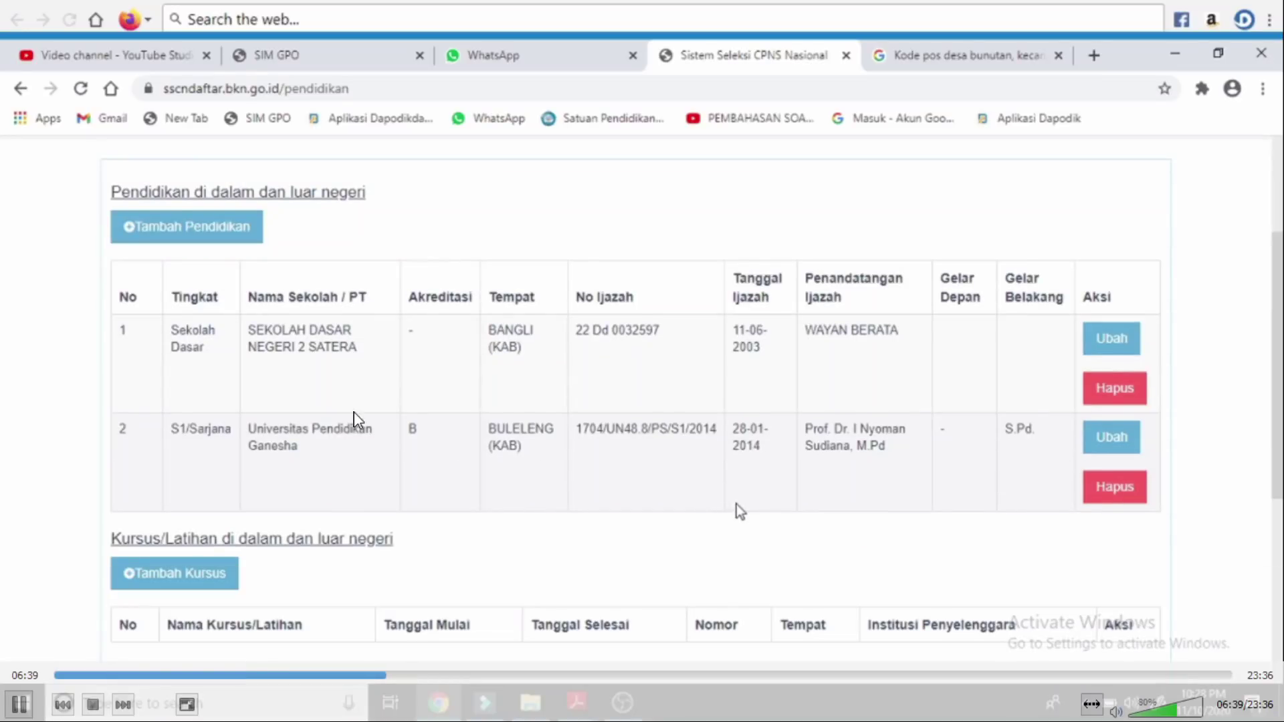
pyautogui.moveTo(833, 513)
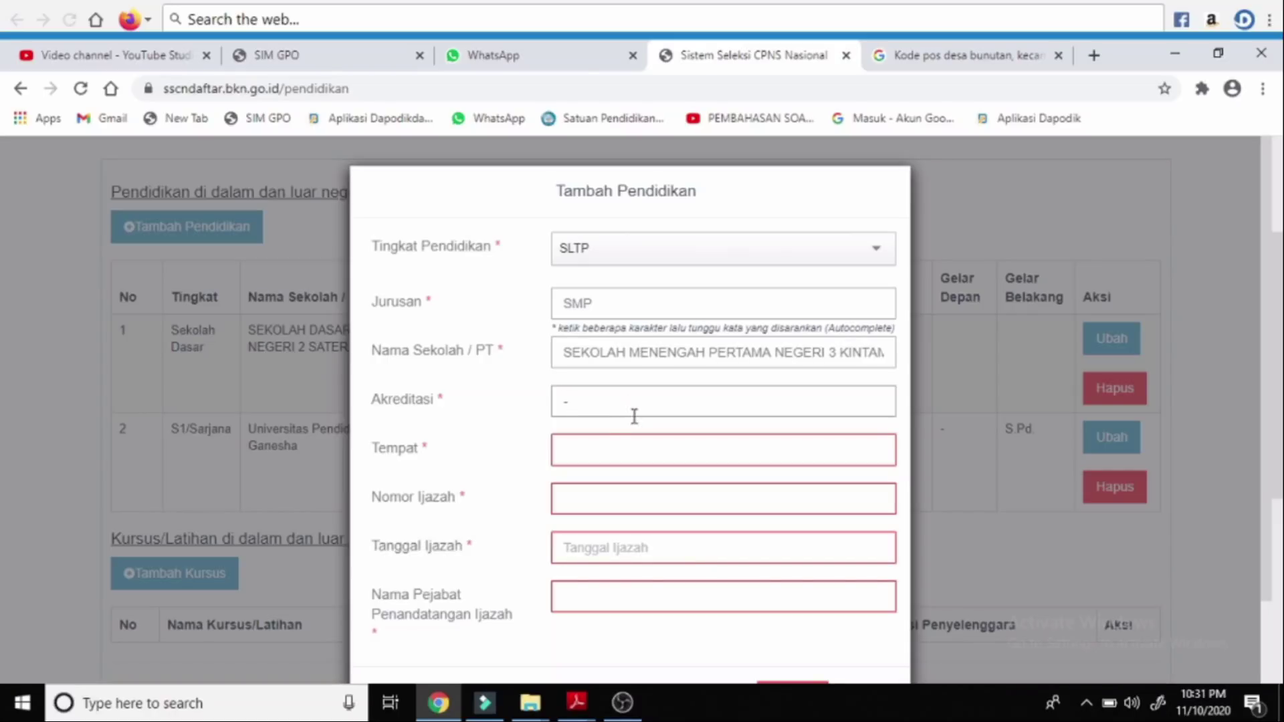
# Set the SLTP school location to BANGLI (KAB) and enter the certificate number.
pyautogui.click(593, 454)
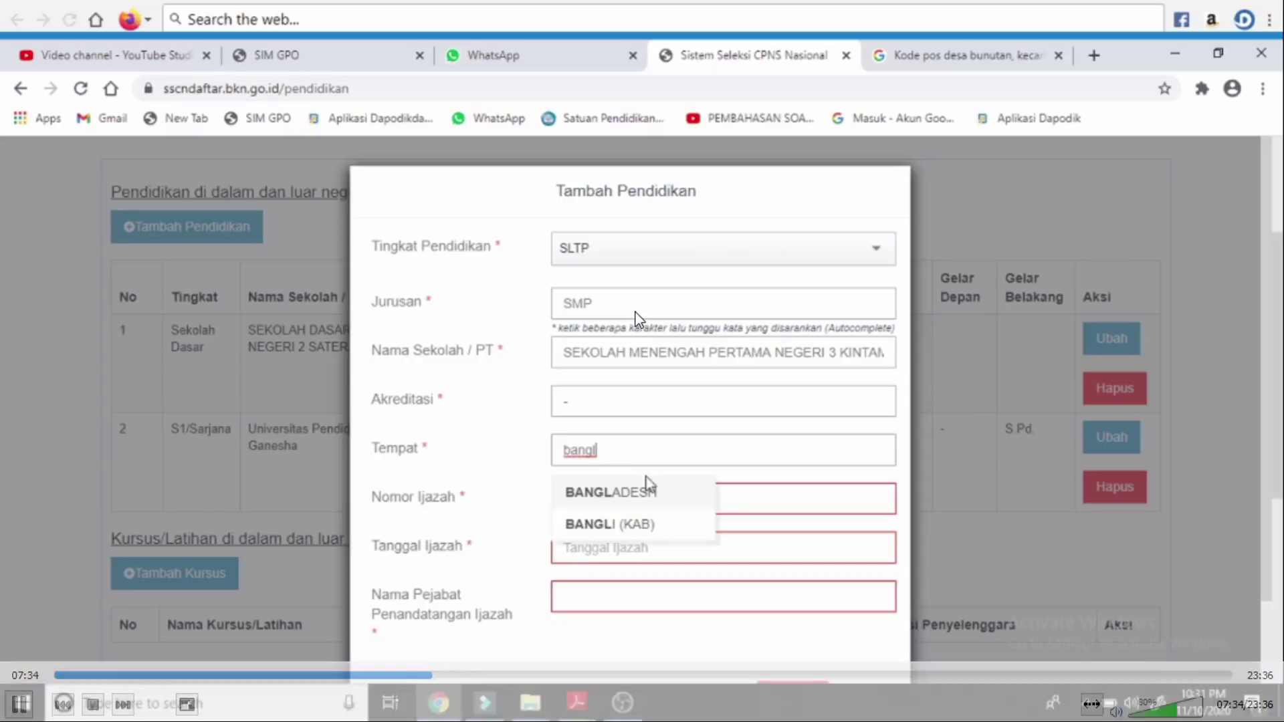
pyautogui.click(607, 528)
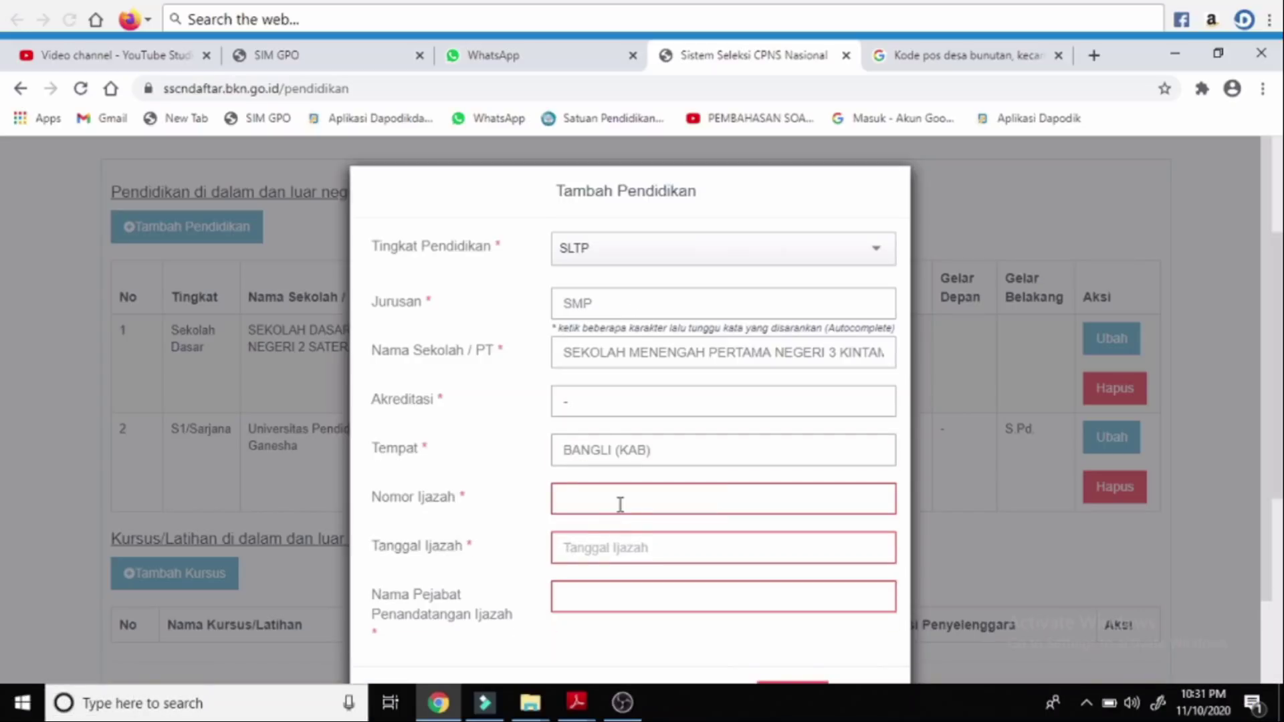
pyautogui.click(619, 502)
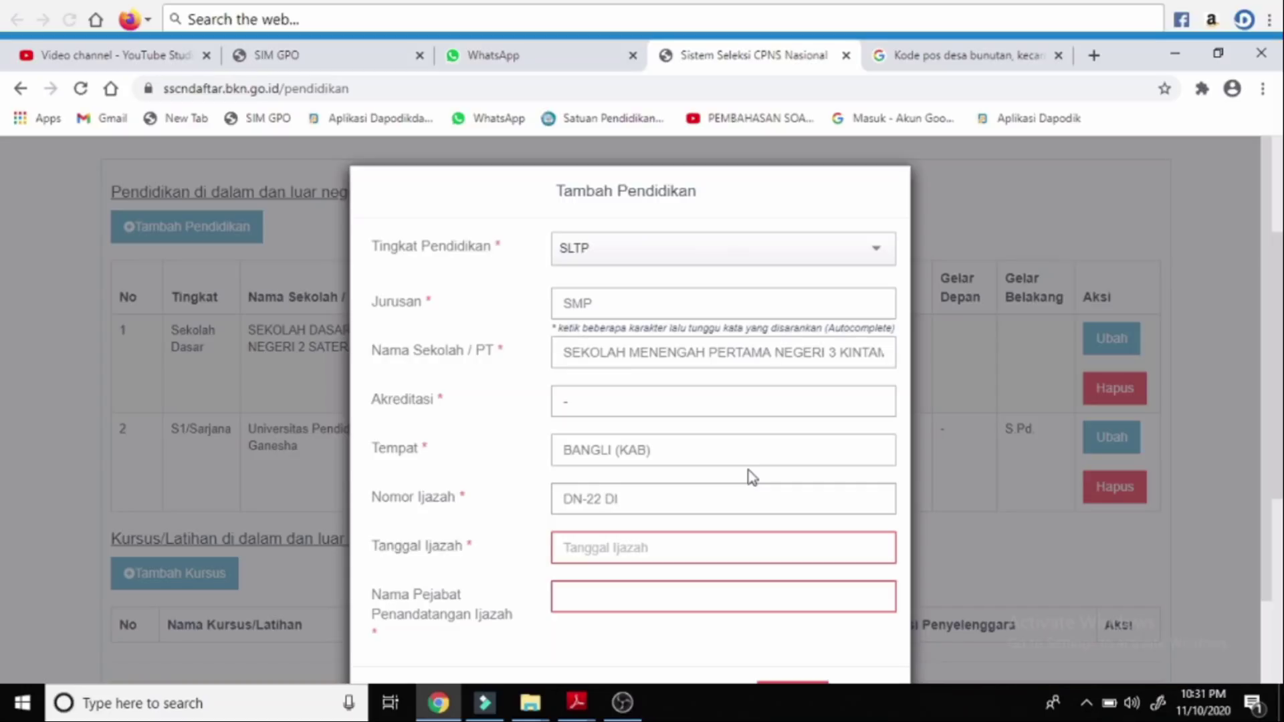
# Set the SLTP certificate date to 26 June 2006 in the date picker.
pyautogui.click(693, 546)
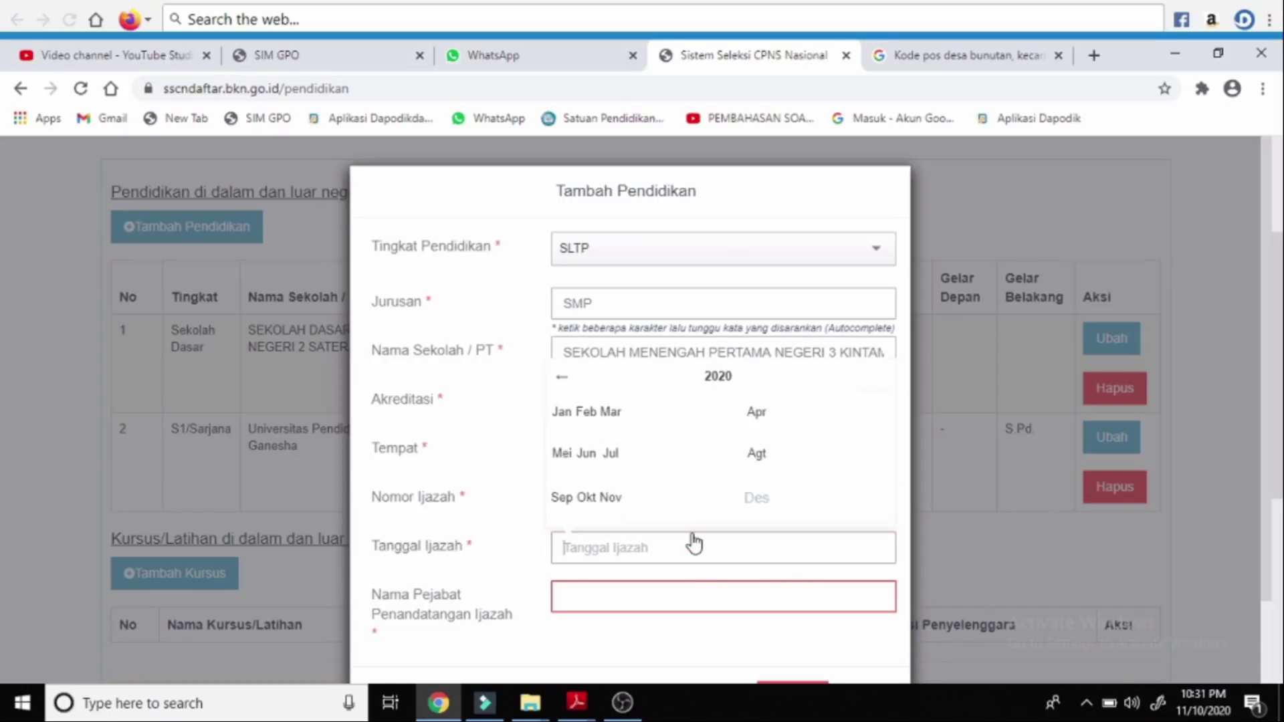
pyautogui.doubleClick(564, 386)
pyautogui.doubleClick(564, 387)
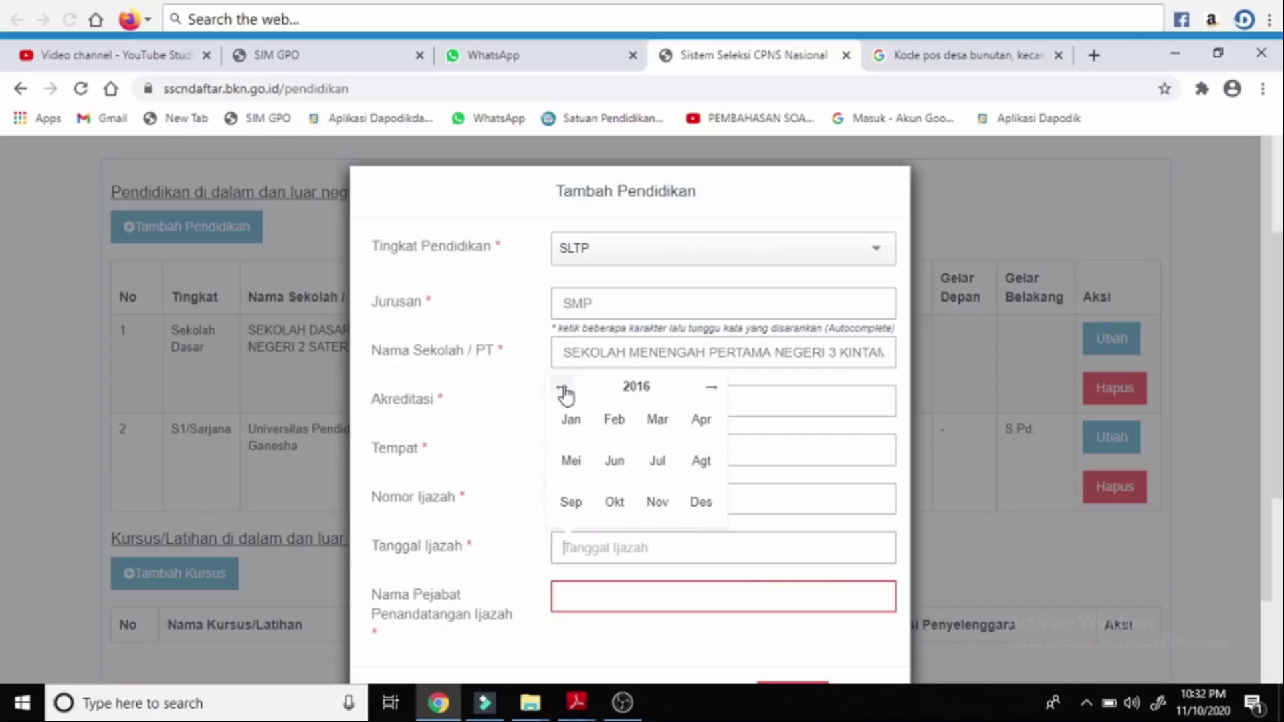
pyautogui.doubleClick(565, 388)
pyautogui.doubleClick(565, 389)
pyautogui.click(565, 392)
pyautogui.doubleClick(564, 389)
pyautogui.click(612, 461)
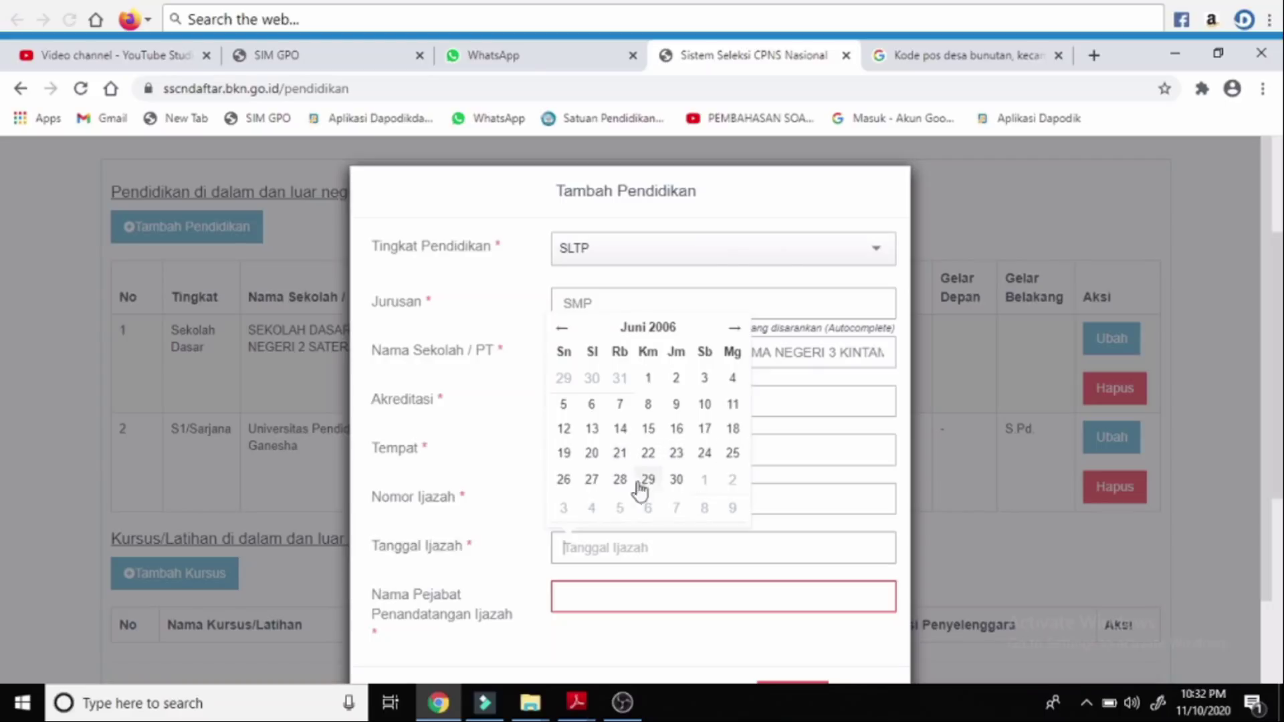
pyautogui.click(564, 483)
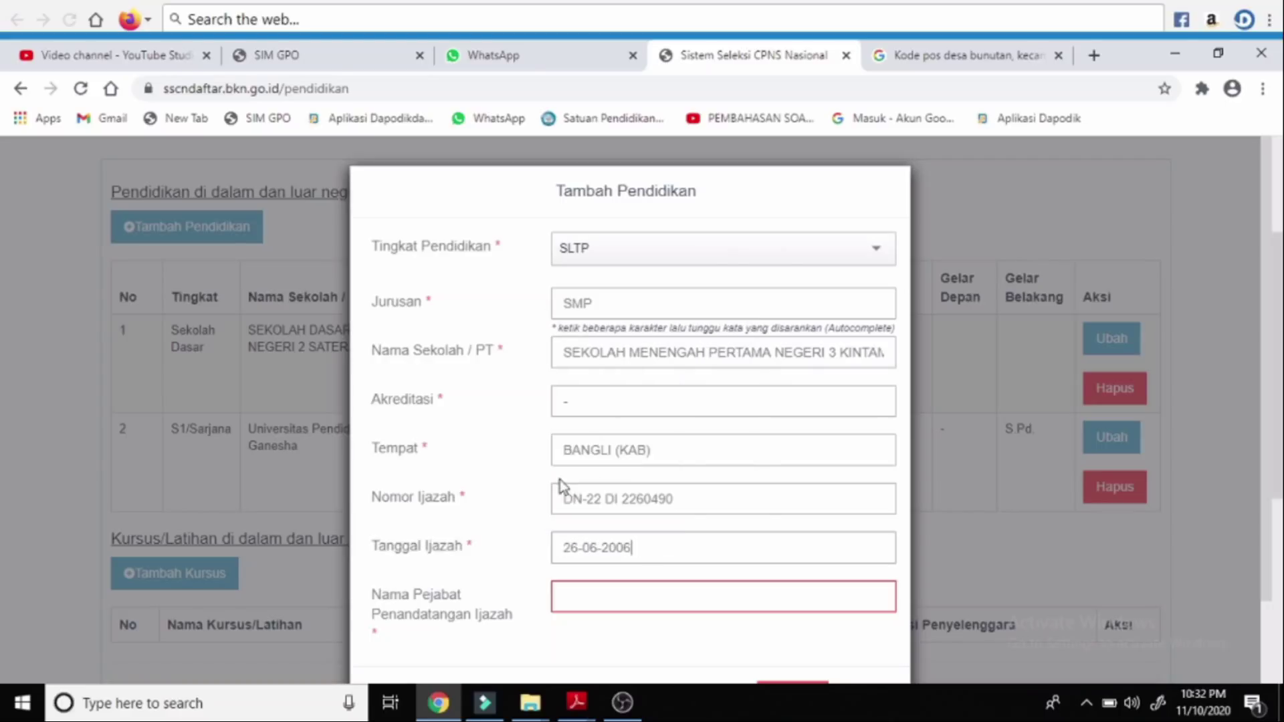
# Enter the signing official's name and save the SLTP entry.
pyautogui.scroll(-2, 719, 535)
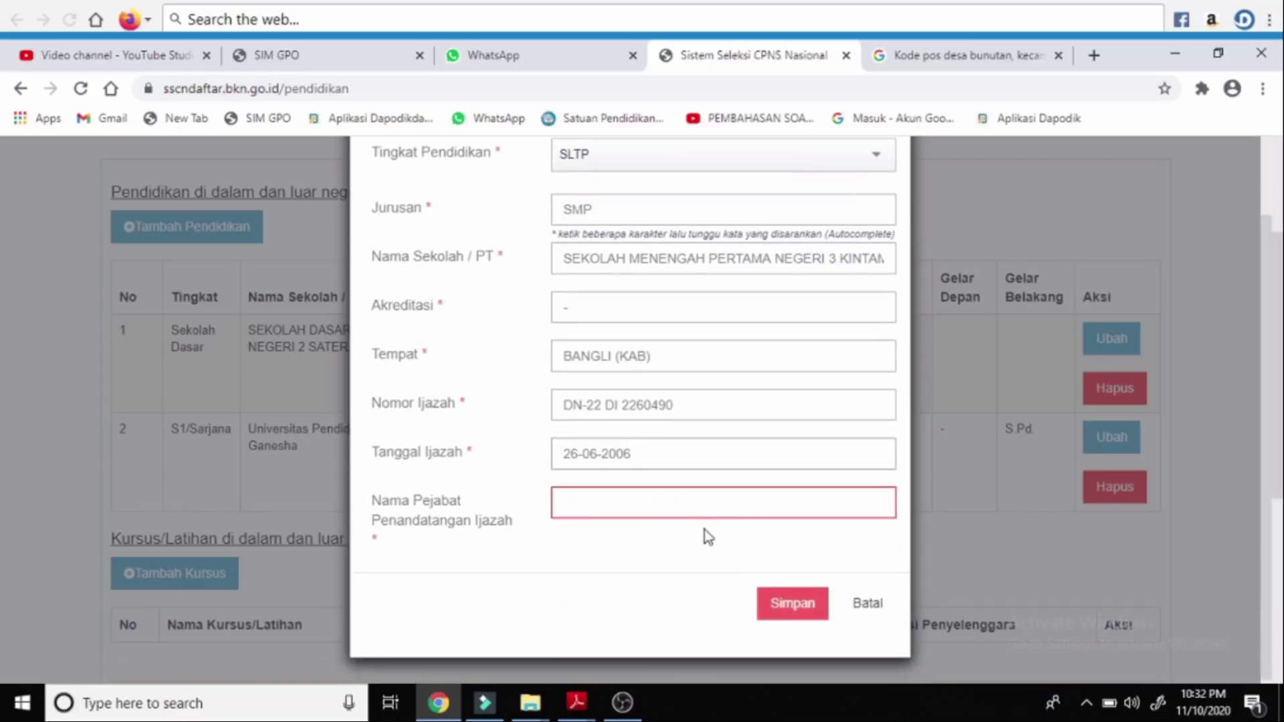
pyautogui.click(661, 505)
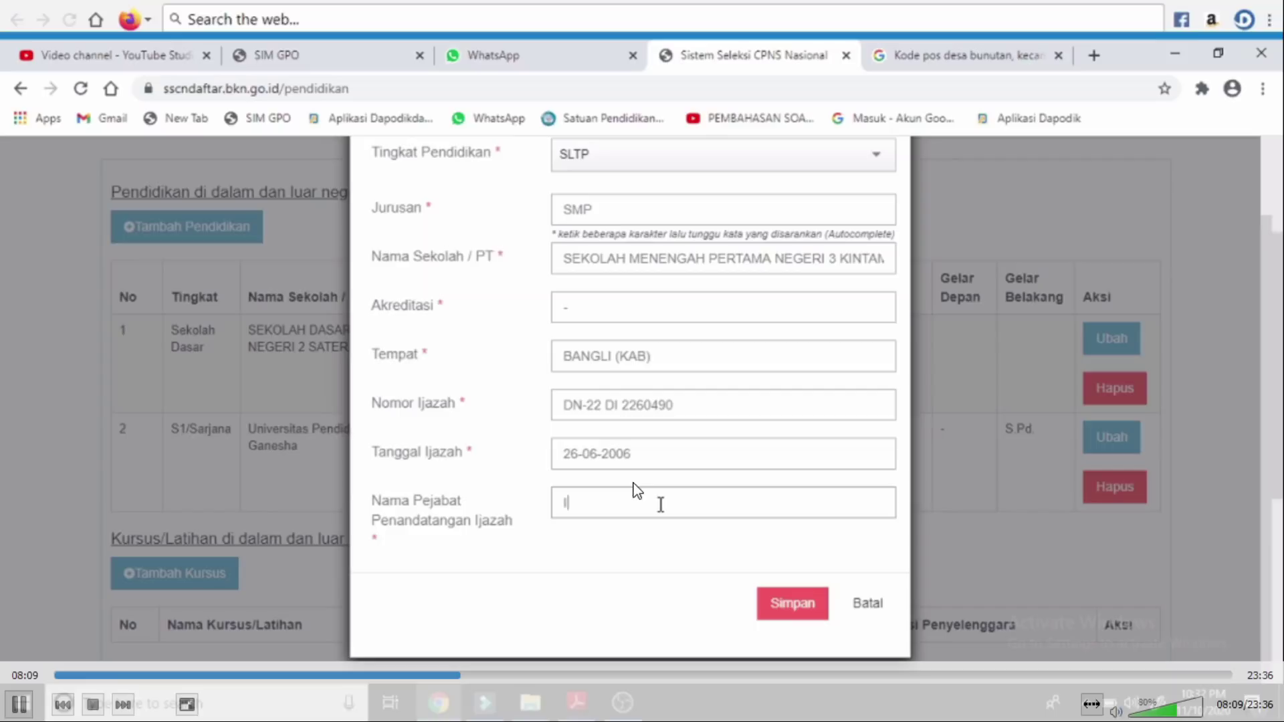
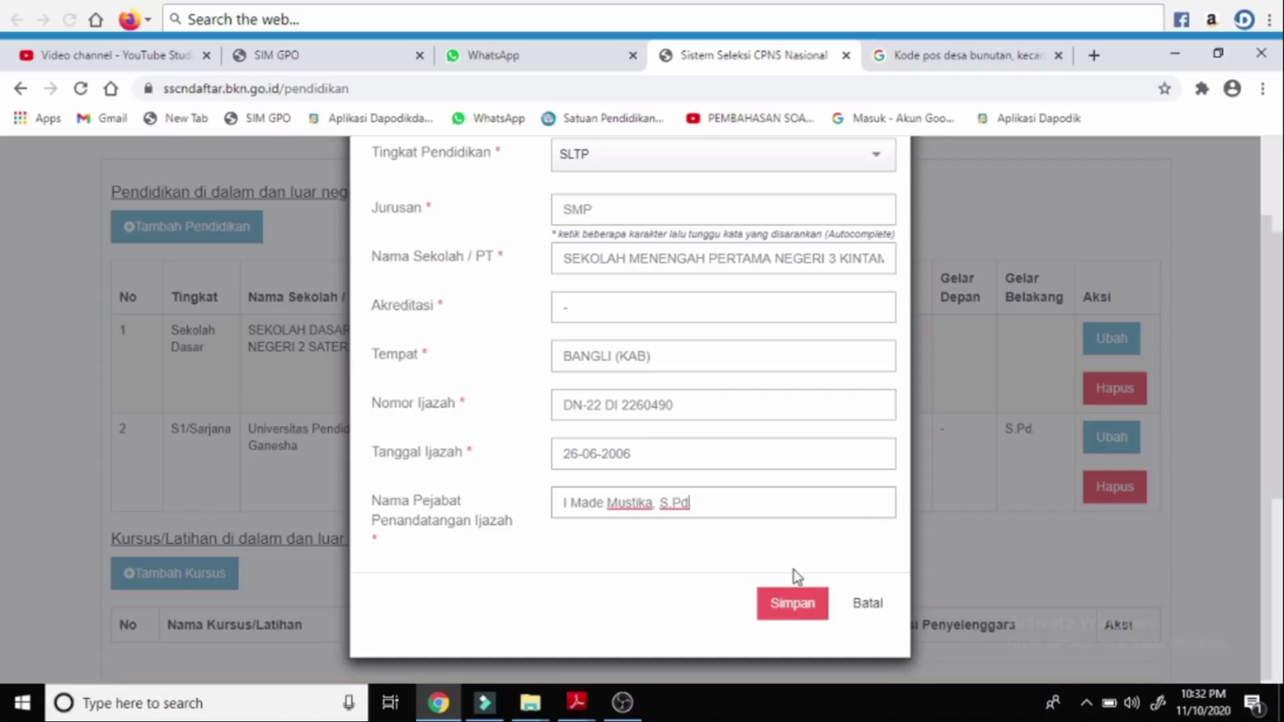
pyautogui.click(812, 612)
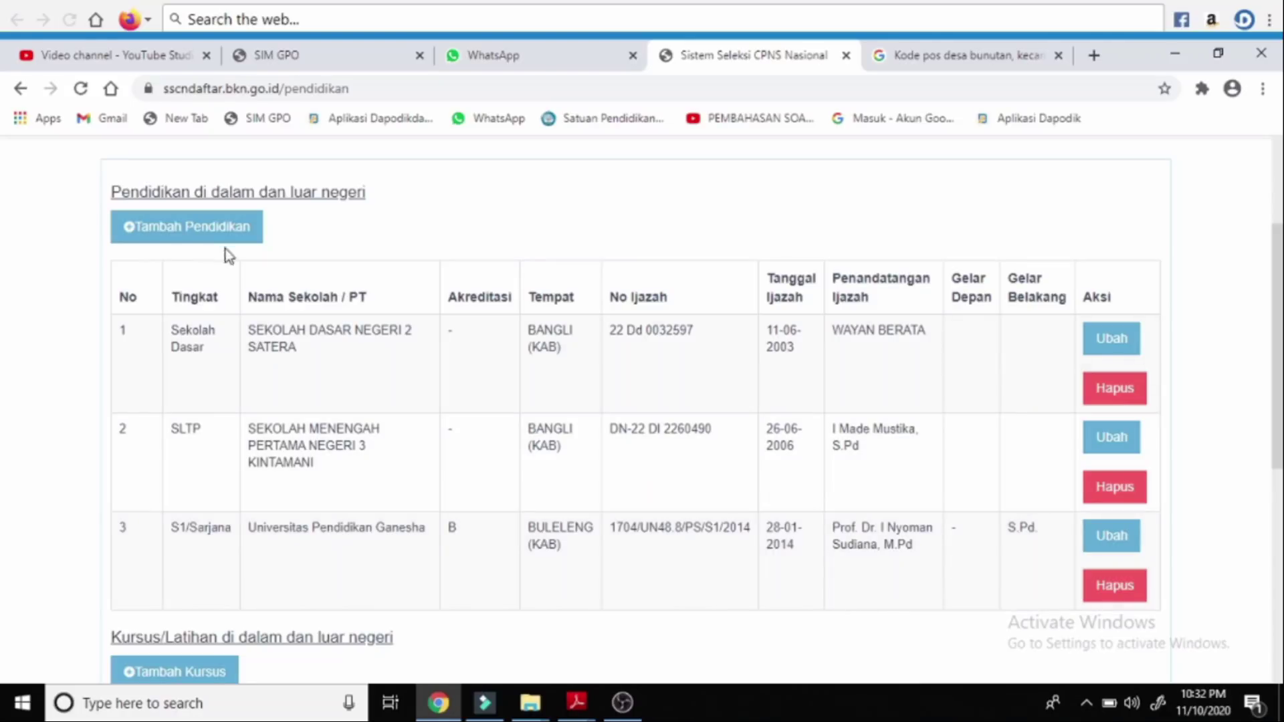
# Add a new SLTA education entry with major SLTA/SMA SEDERAJAT.
pyautogui.click(206, 225)
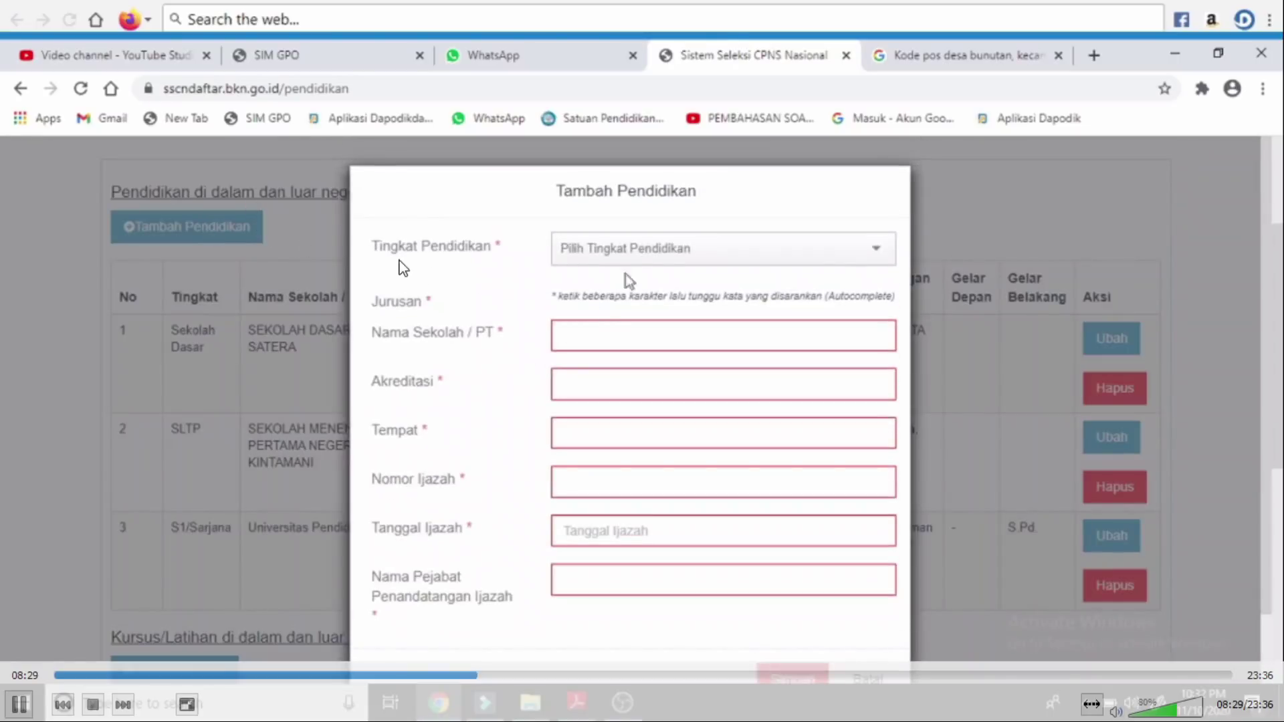
pyautogui.click(724, 259)
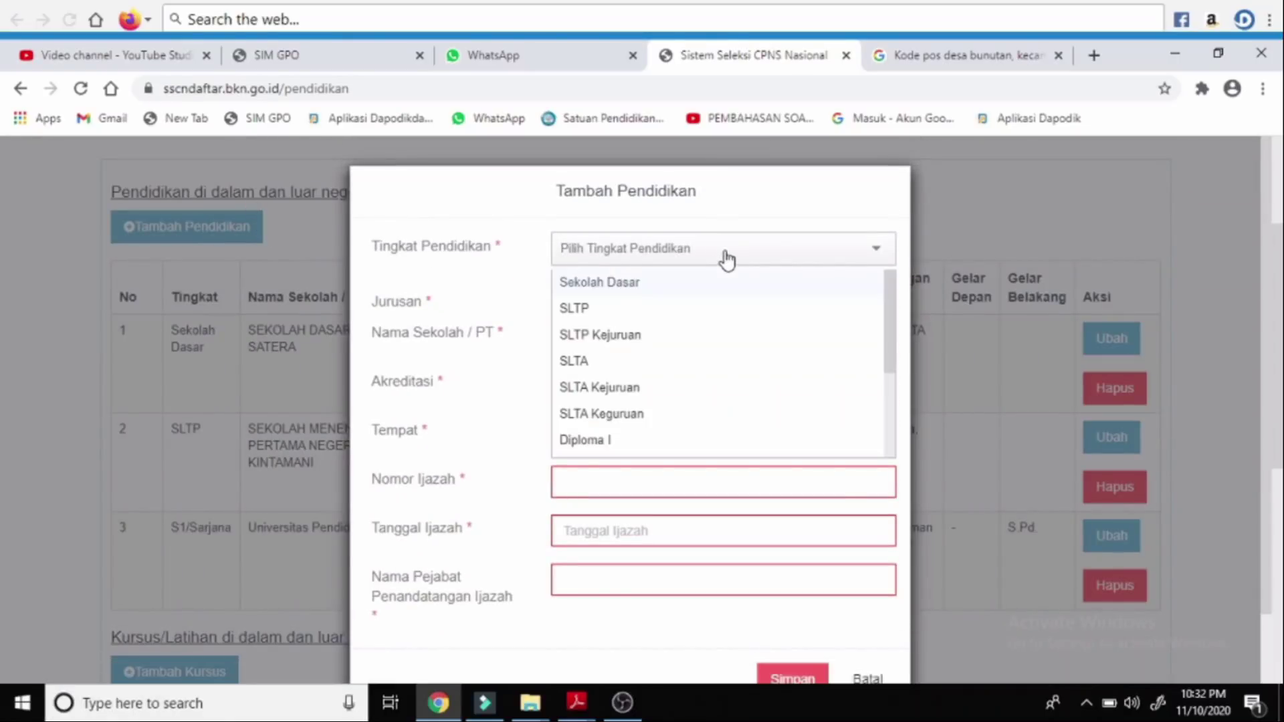
pyautogui.click(638, 361)
pyautogui.click(619, 308)
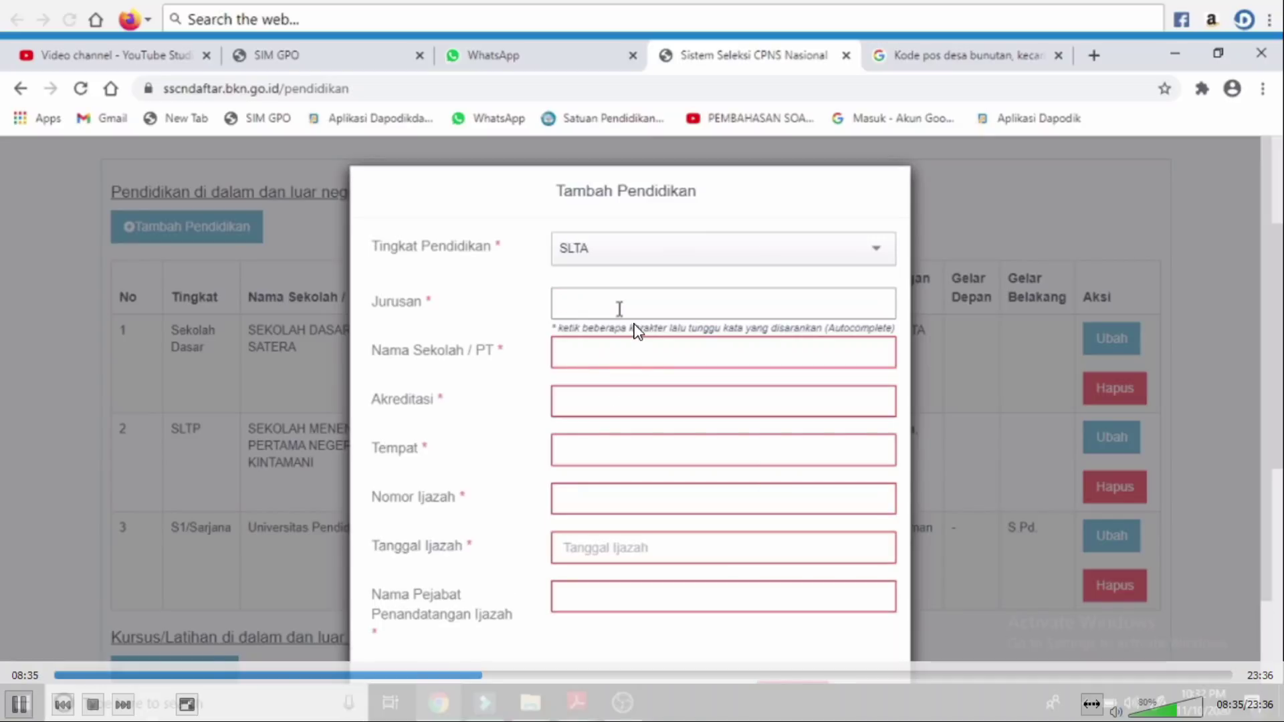
pyautogui.write('sm')
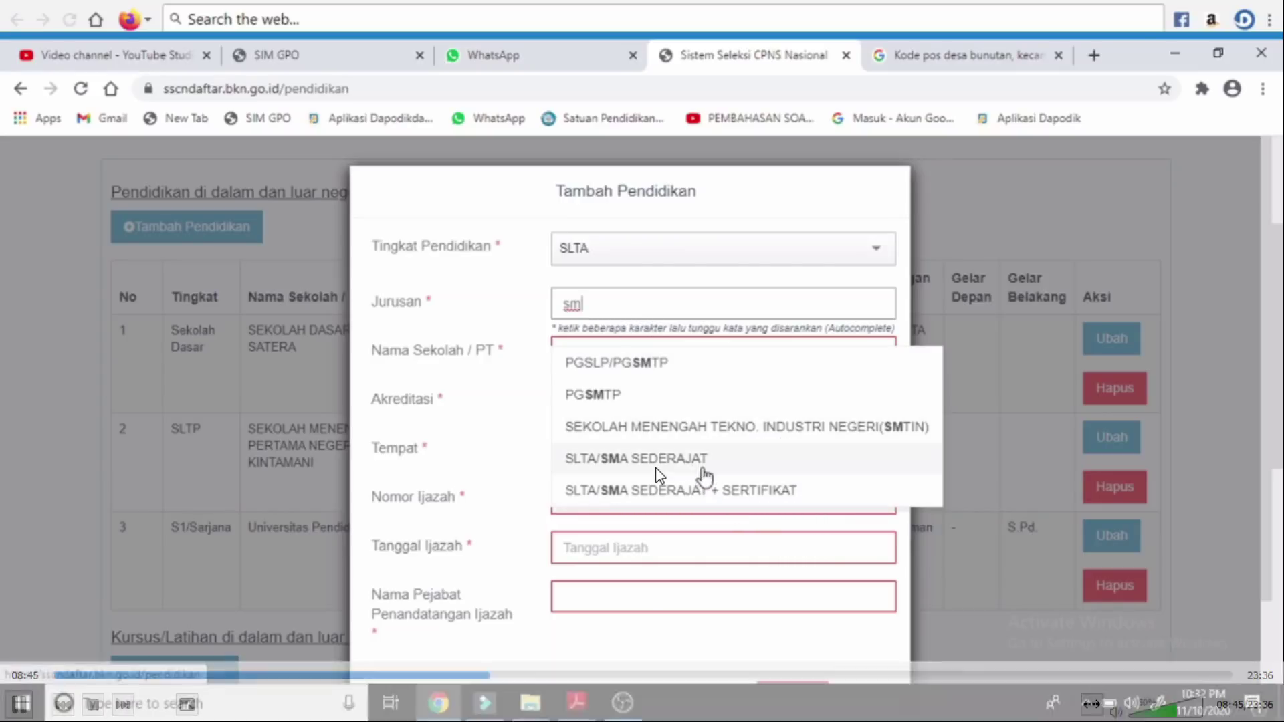
pyautogui.moveTo(767, 493)
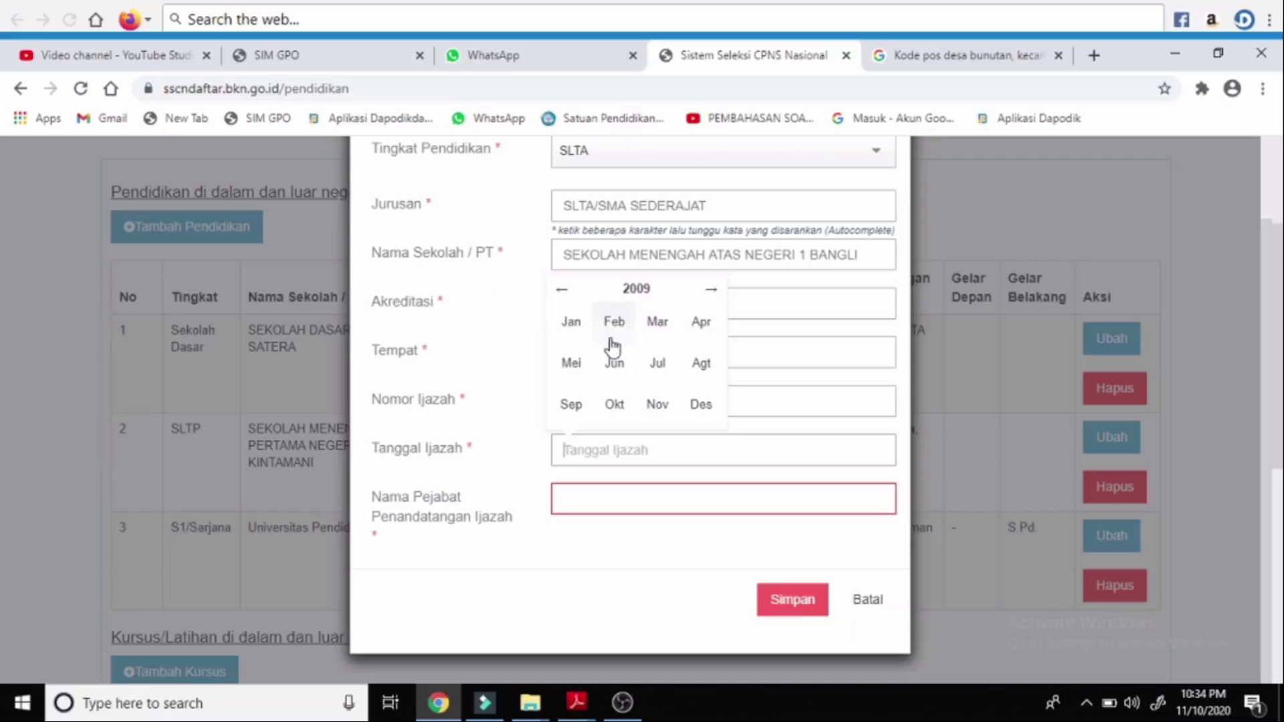
# Date the SLTA certificate 13 June 2009, enter the signing official's name, and save.
pyautogui.click(614, 363)
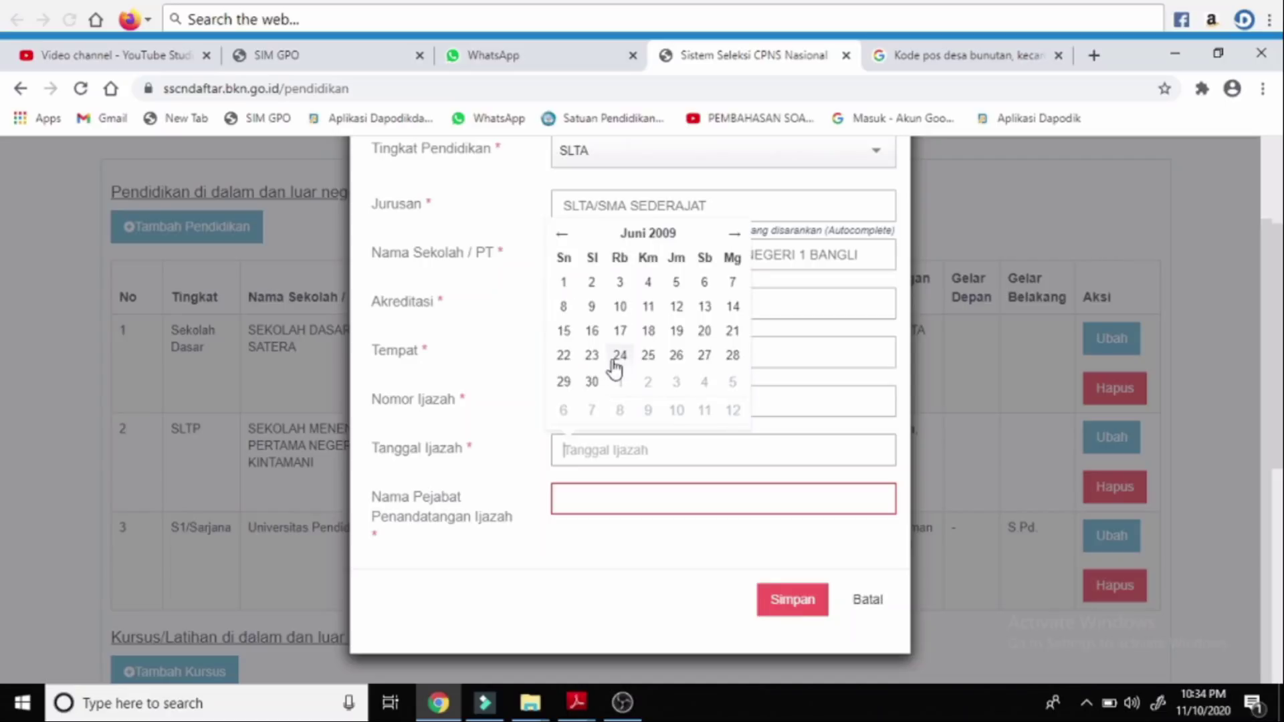
pyautogui.click(704, 308)
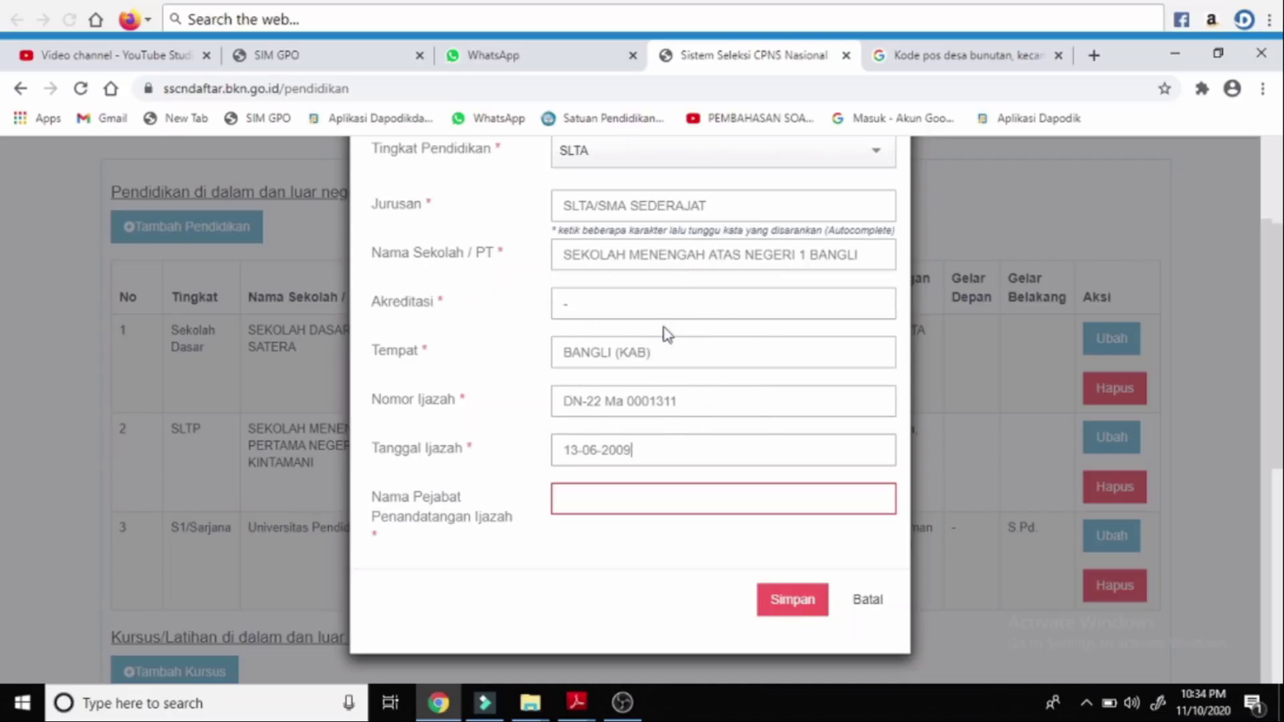
pyautogui.click(598, 495)
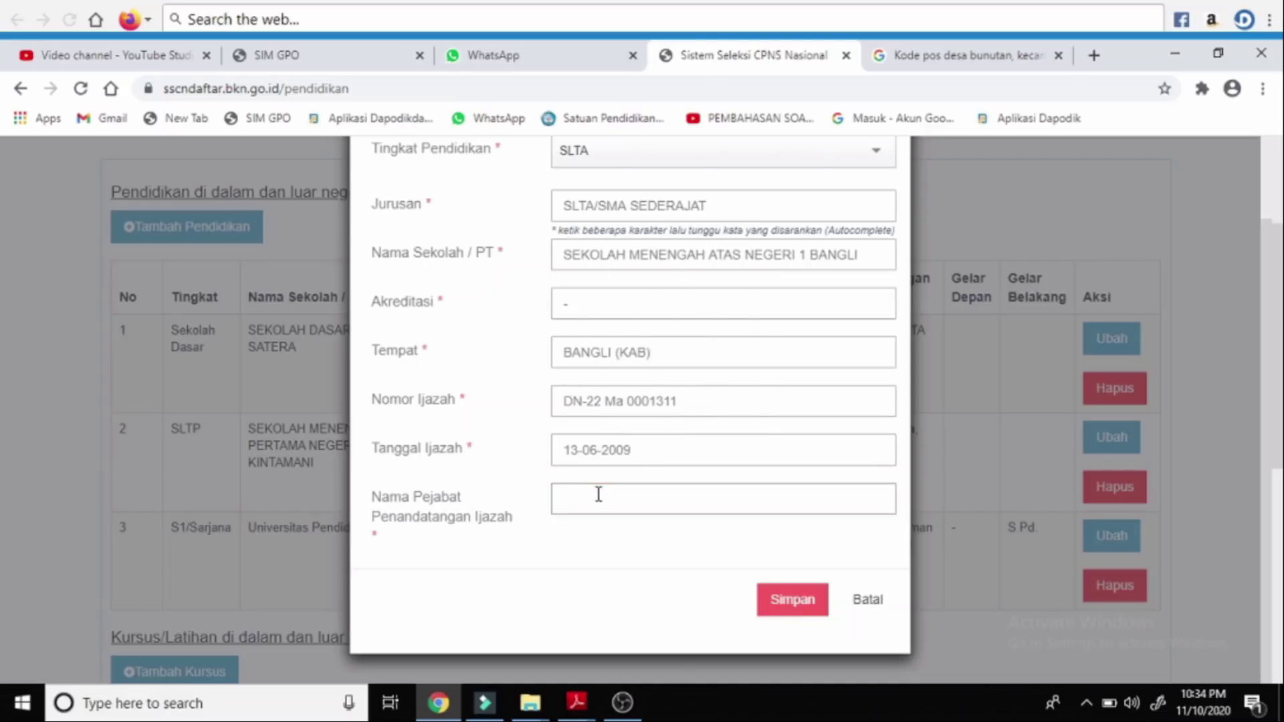
pyautogui.scroll(2, 604, 531)
pyautogui.scroll(-2, 604, 533)
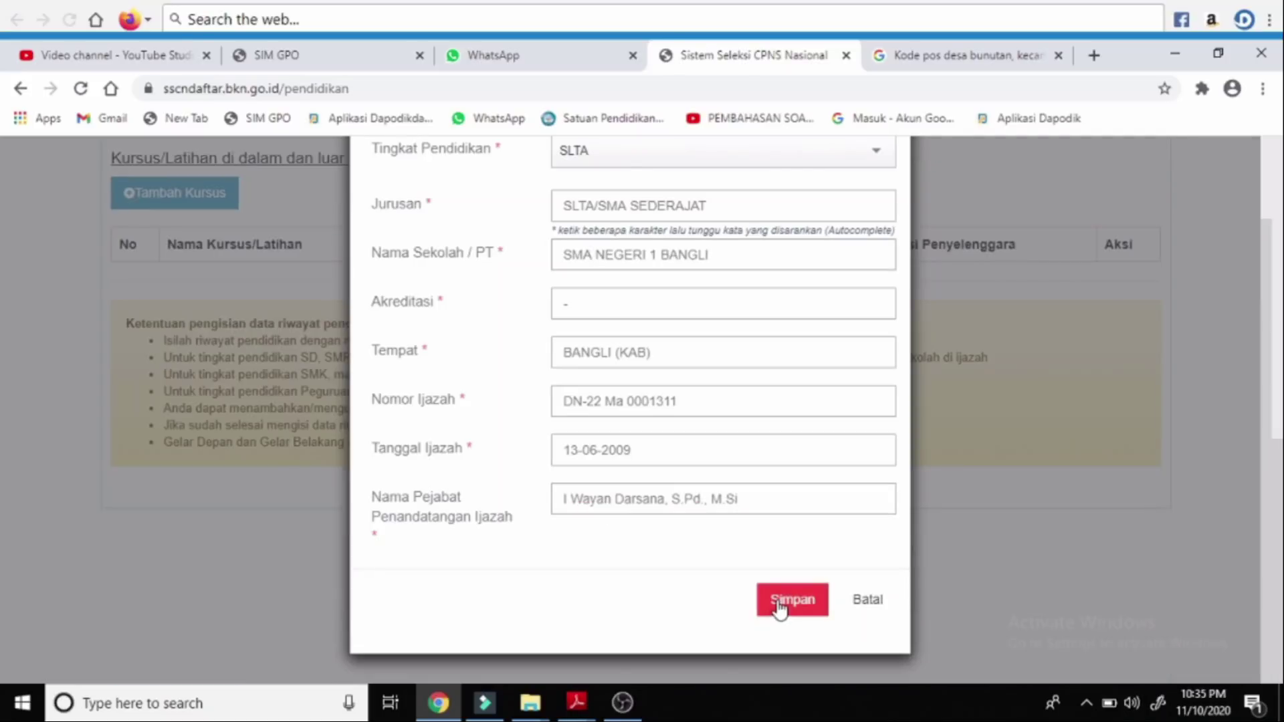
pyautogui.click(778, 605)
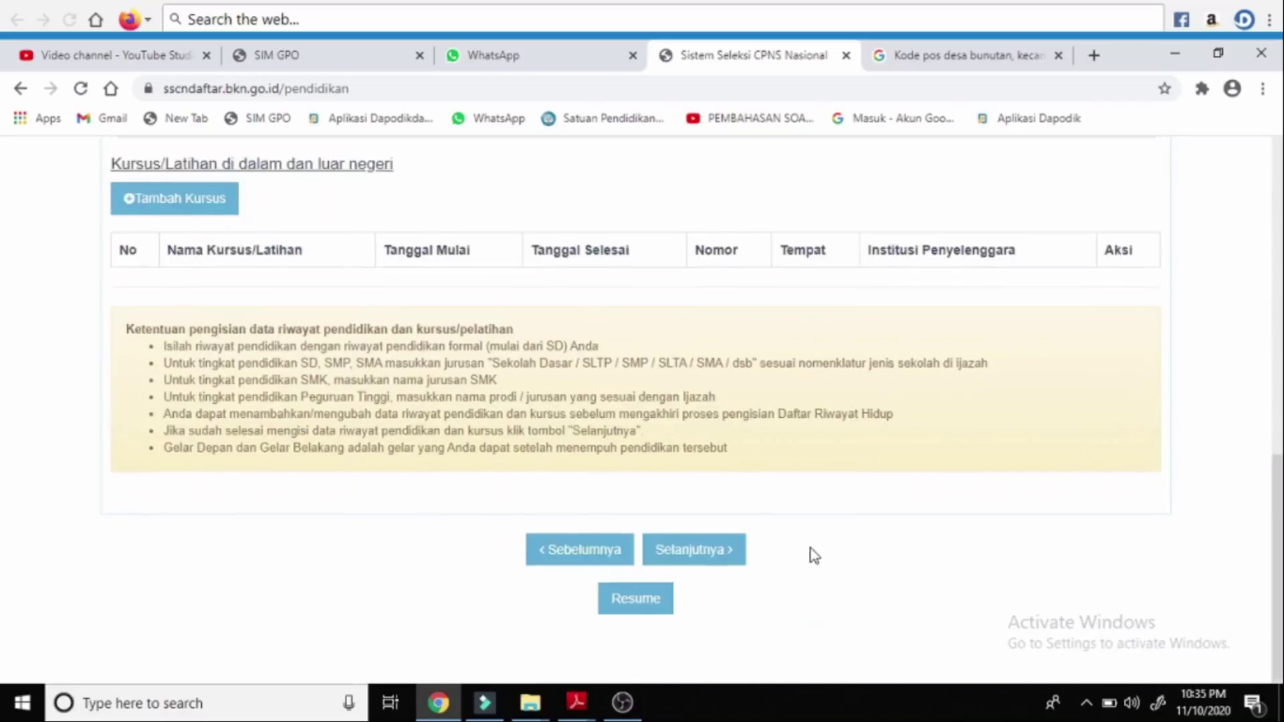
pyautogui.scroll(7, 811, 550)
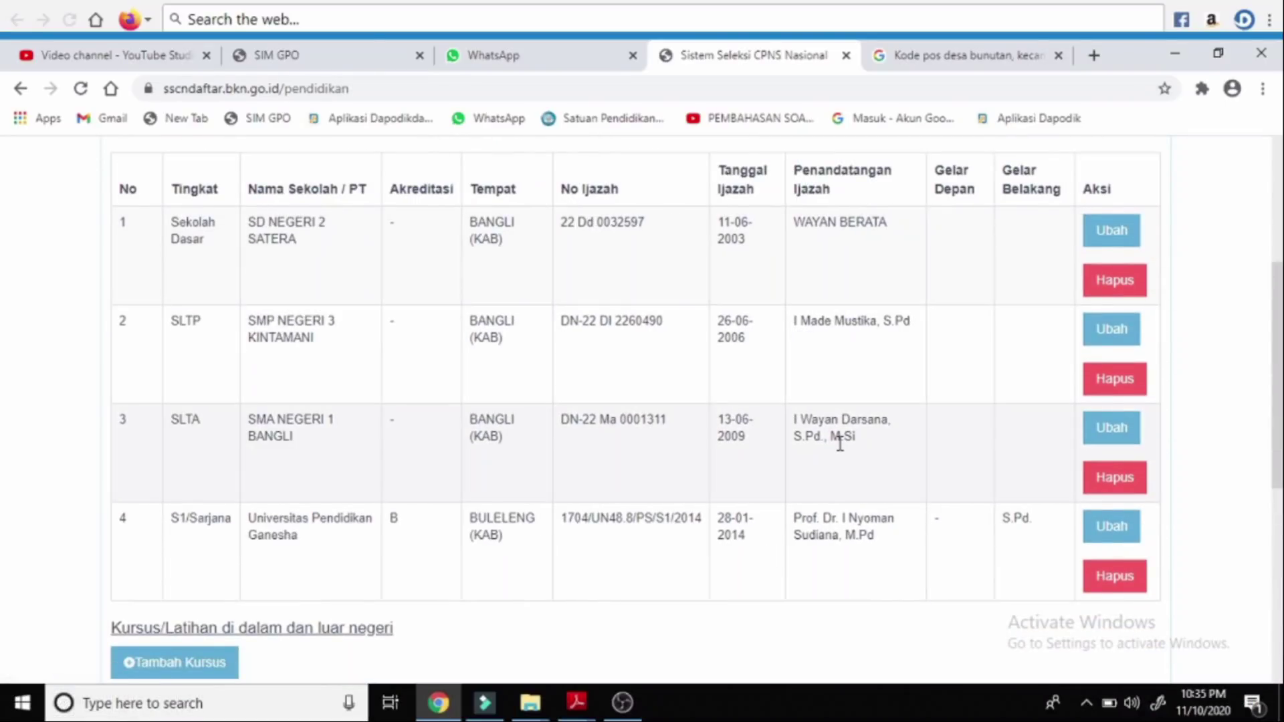
pyautogui.moveTo(20, 710)
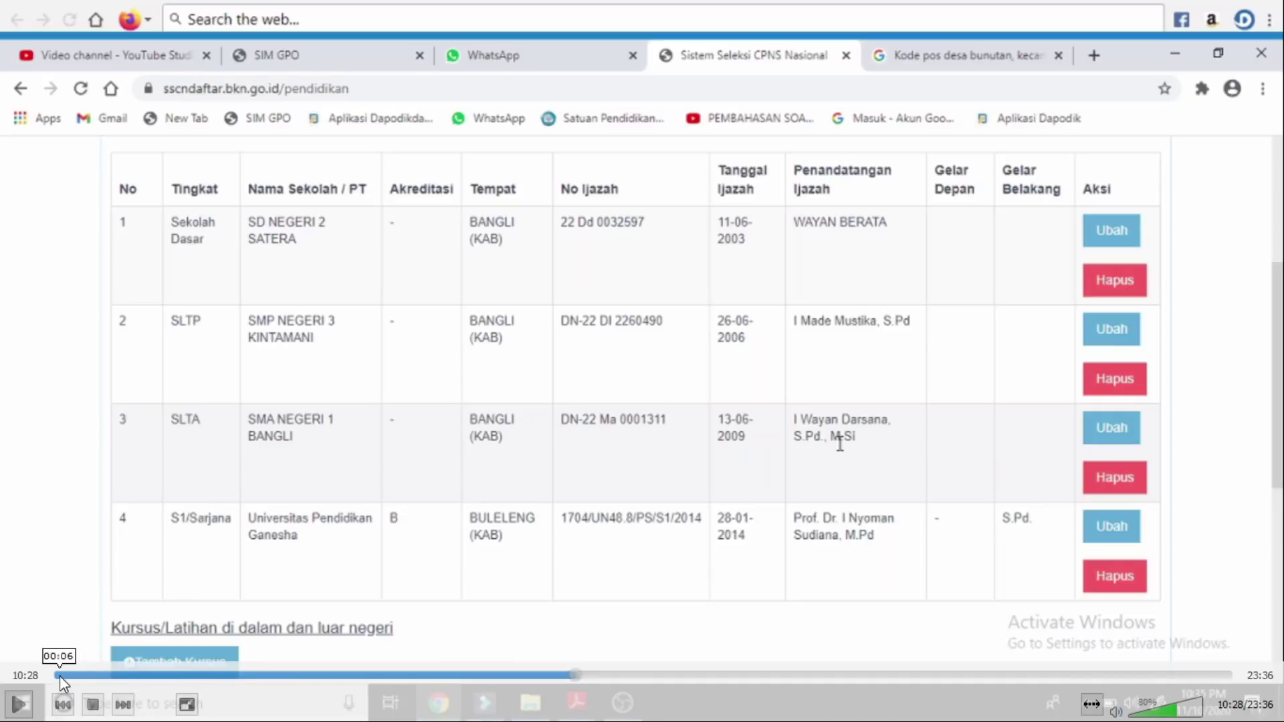
pyautogui.click(22, 708)
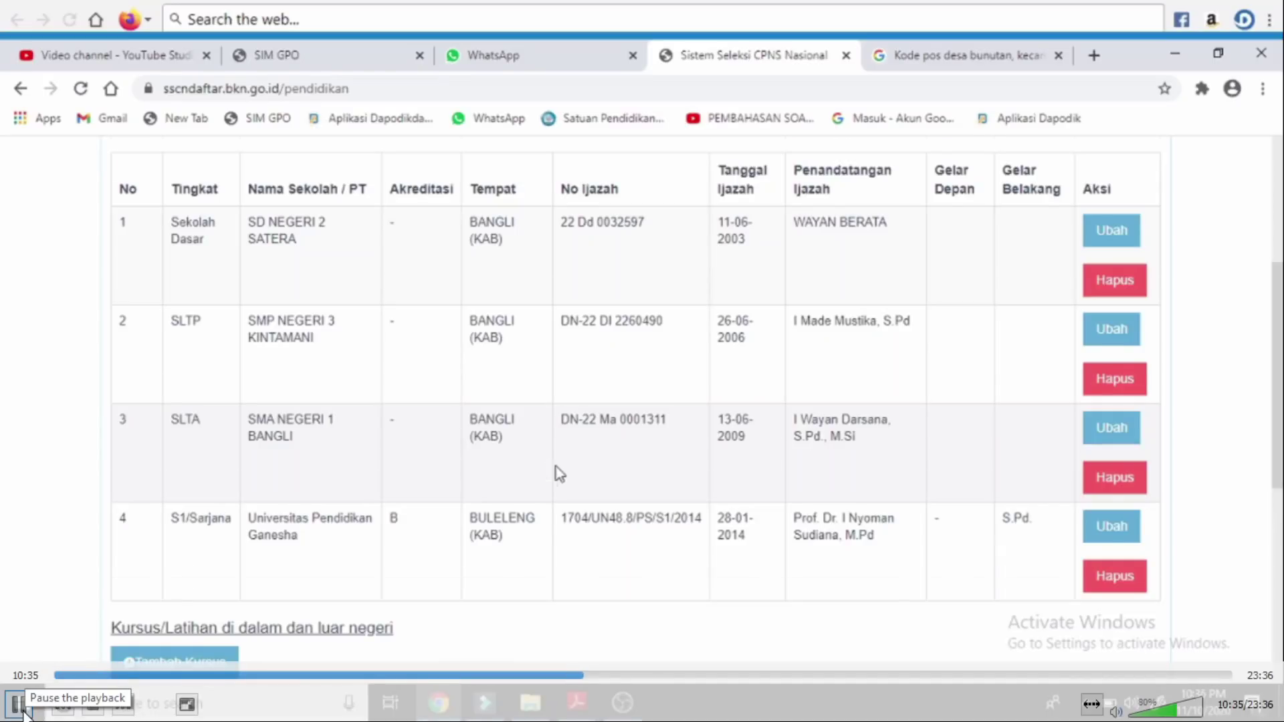
pyautogui.click(19, 704)
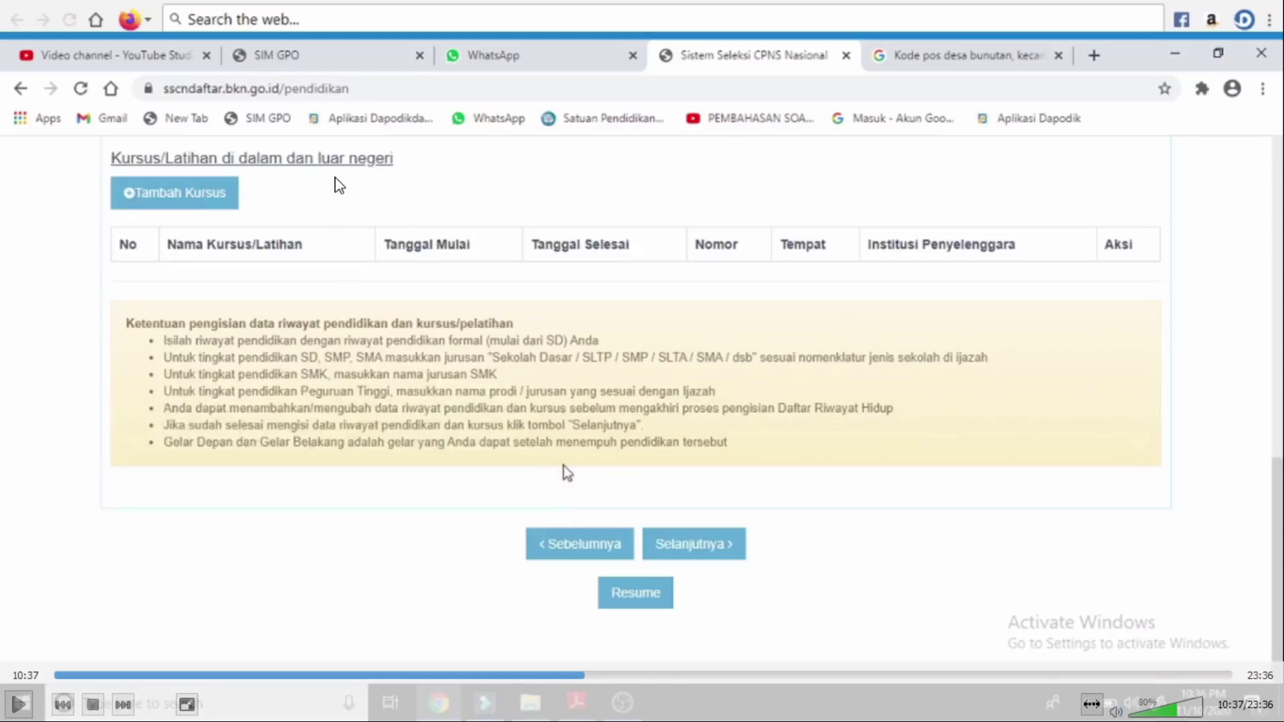
# Advance from Pekerjaan to the 4. Keluarga step and open a blank ISTRI/SUAMI entry form.
pyautogui.click(18, 706)
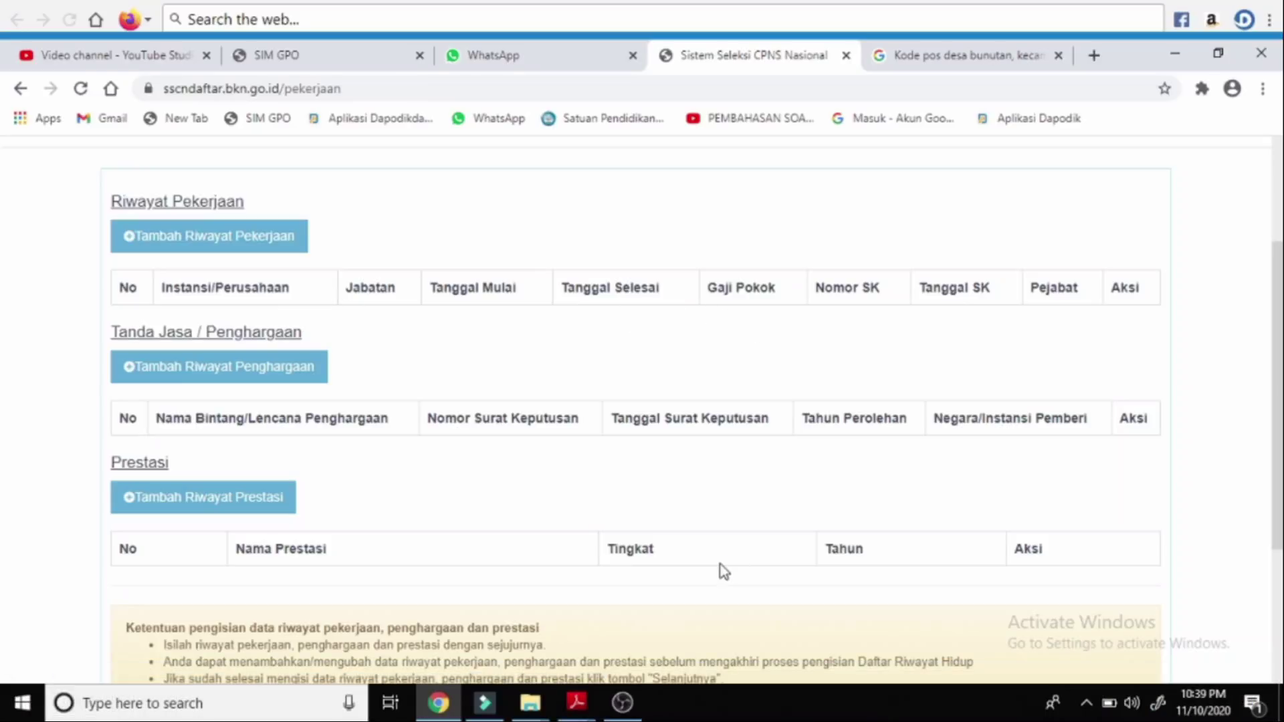
pyautogui.moveTo(724, 571)
pyautogui.moveTo(416, 441)
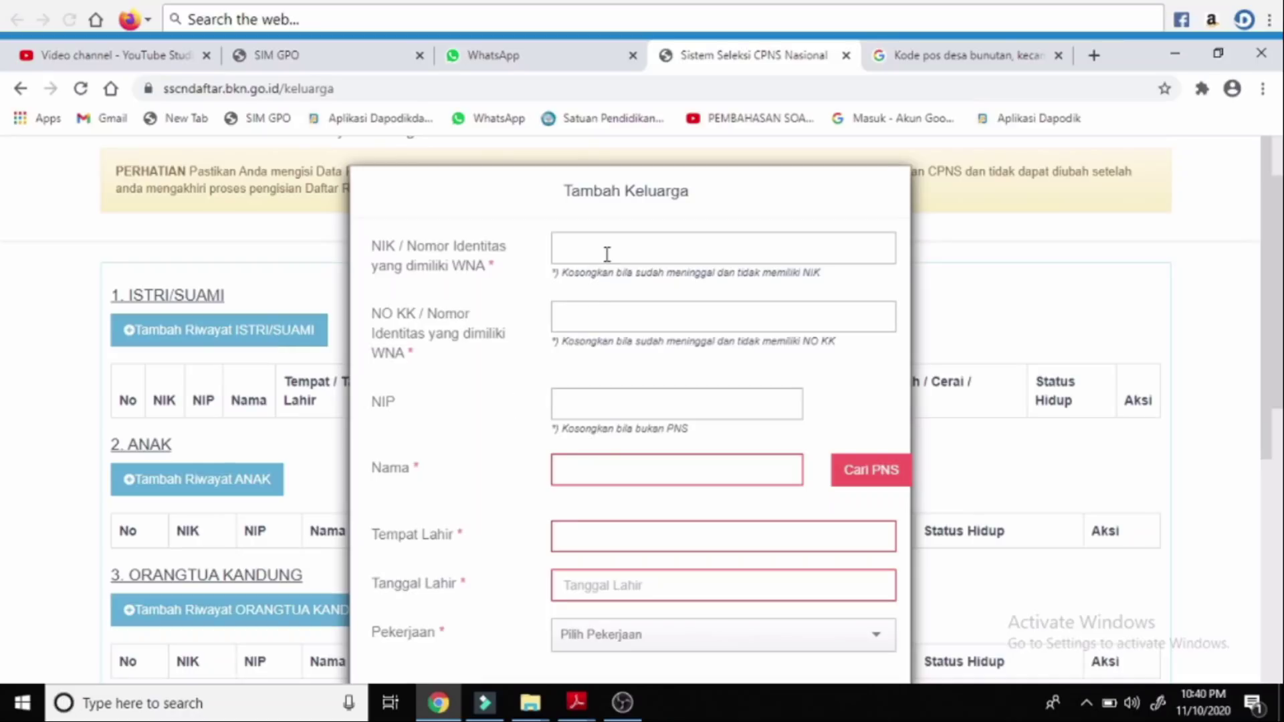
# Enter the spouse's name and choose KARANGASEM (KAB) as the place of birth.
pyautogui.moveTo(536, 285)
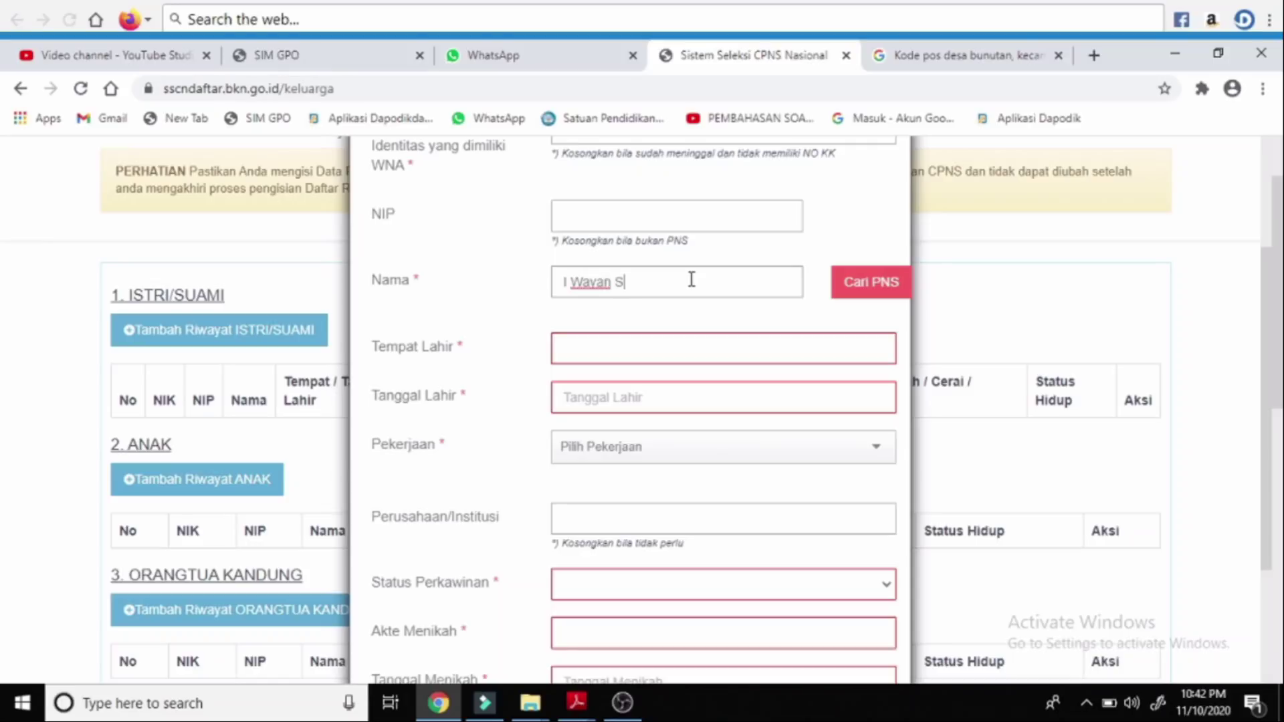
pyautogui.write('dana')
pyautogui.click(654, 353)
pyautogui.write('kar')
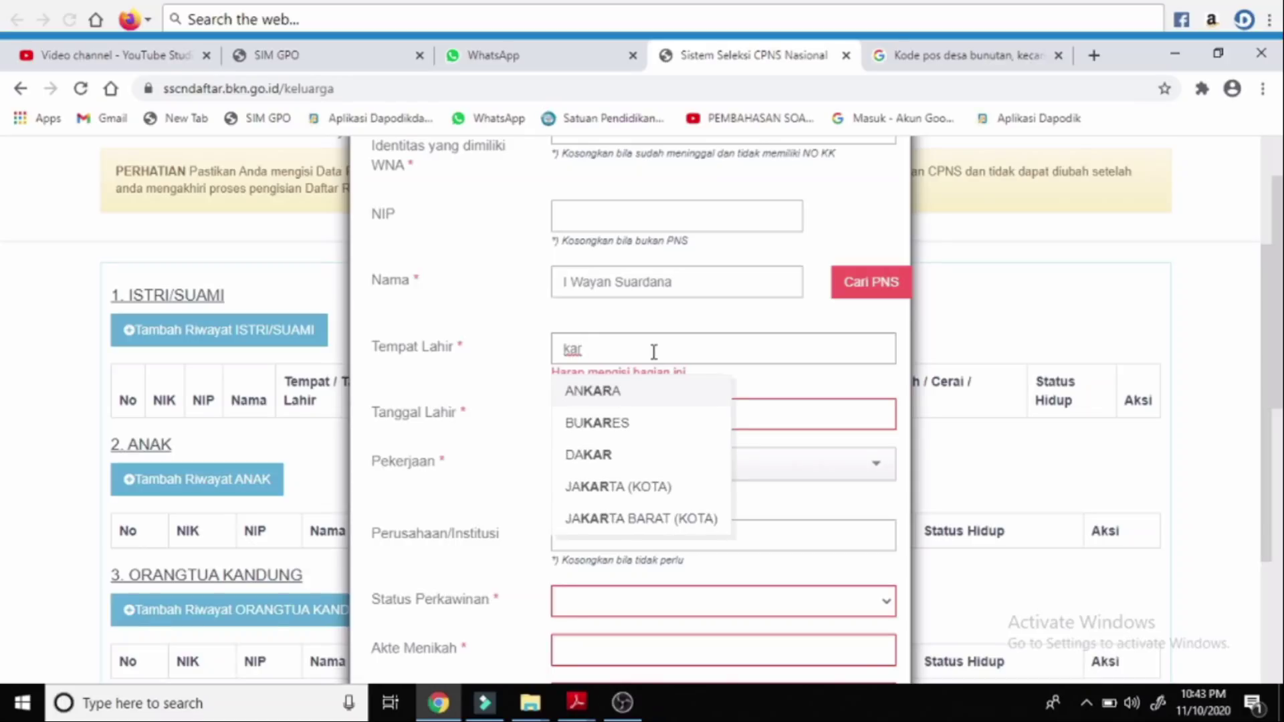
pyautogui.write('ang')
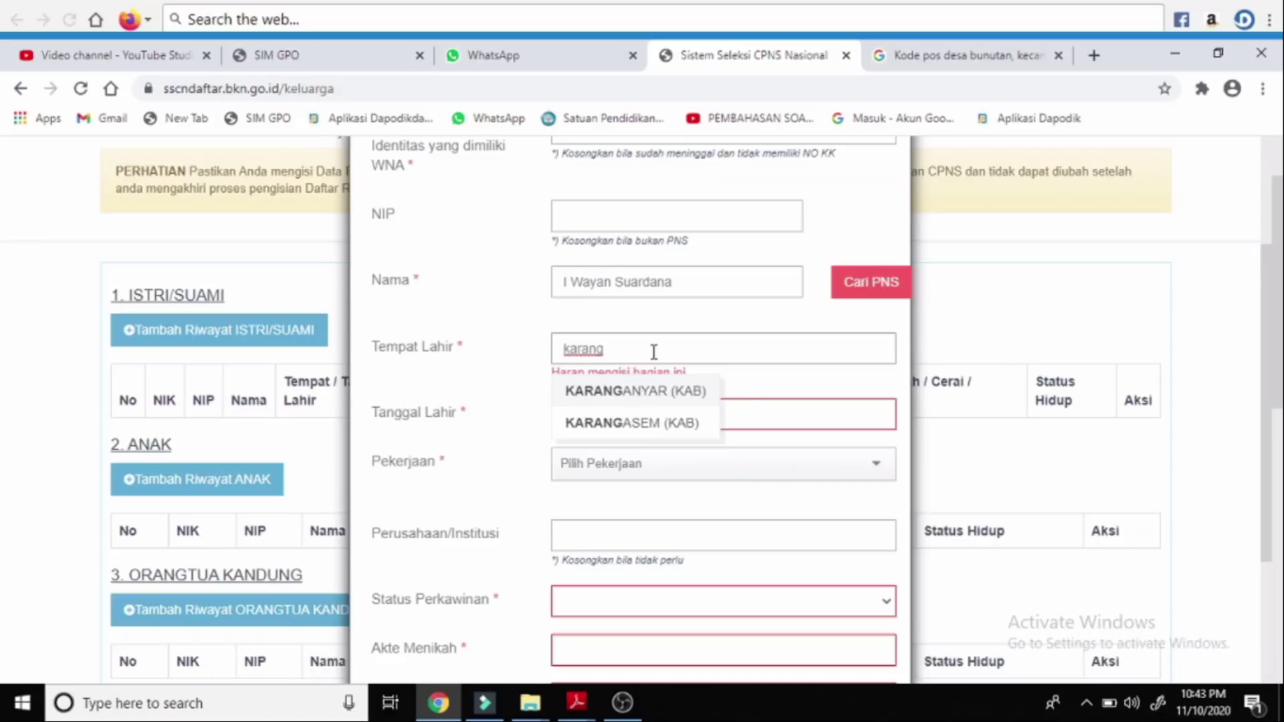
pyautogui.click(634, 422)
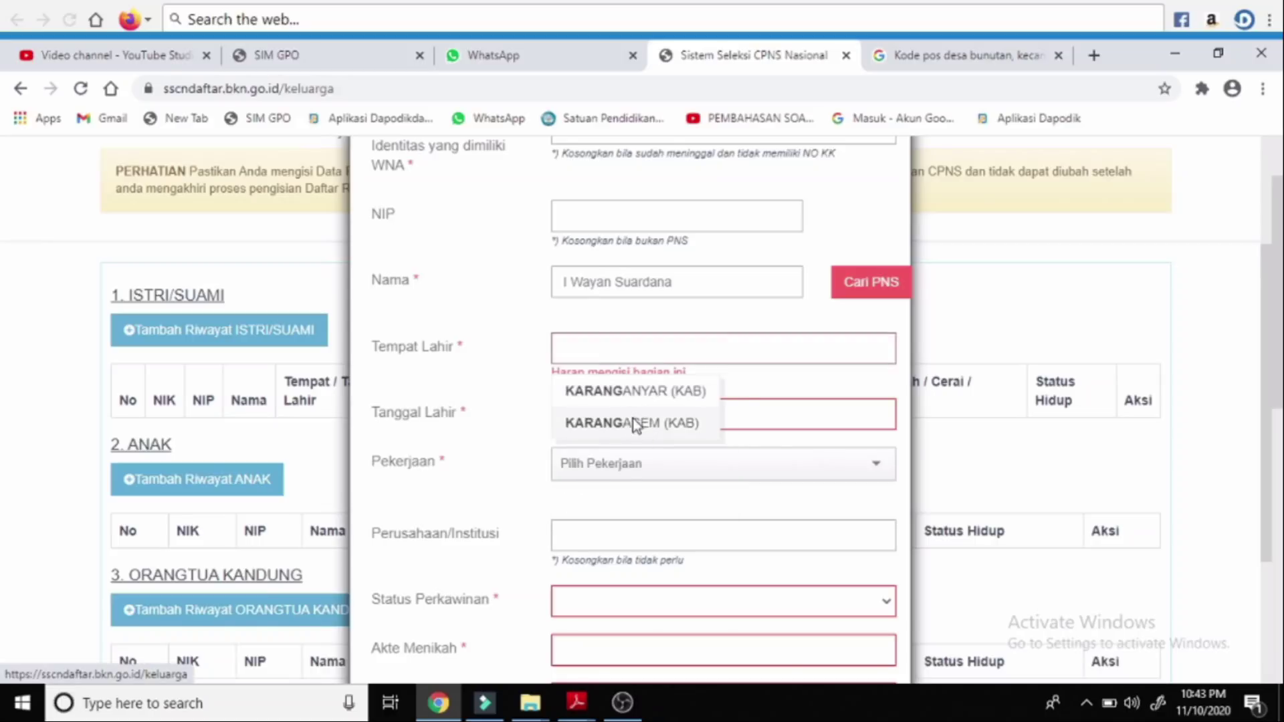
pyautogui.click(638, 399)
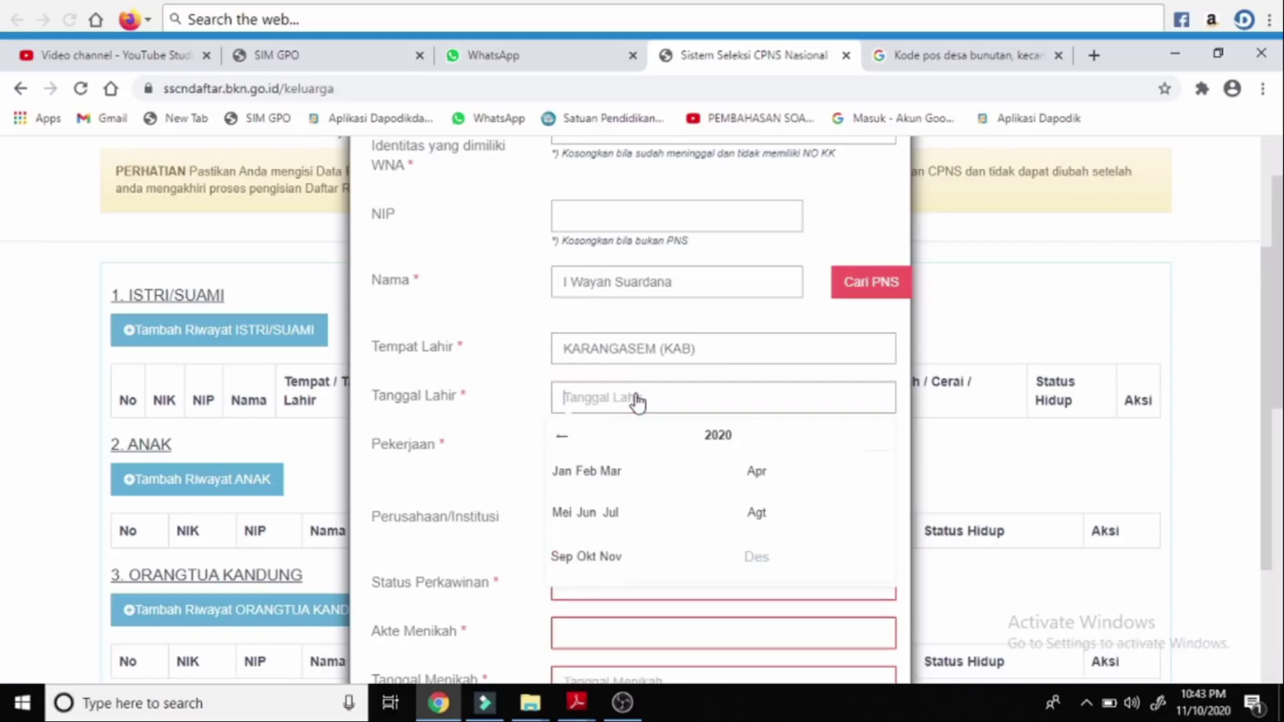
pyautogui.click(562, 442)
pyautogui.click(562, 442)
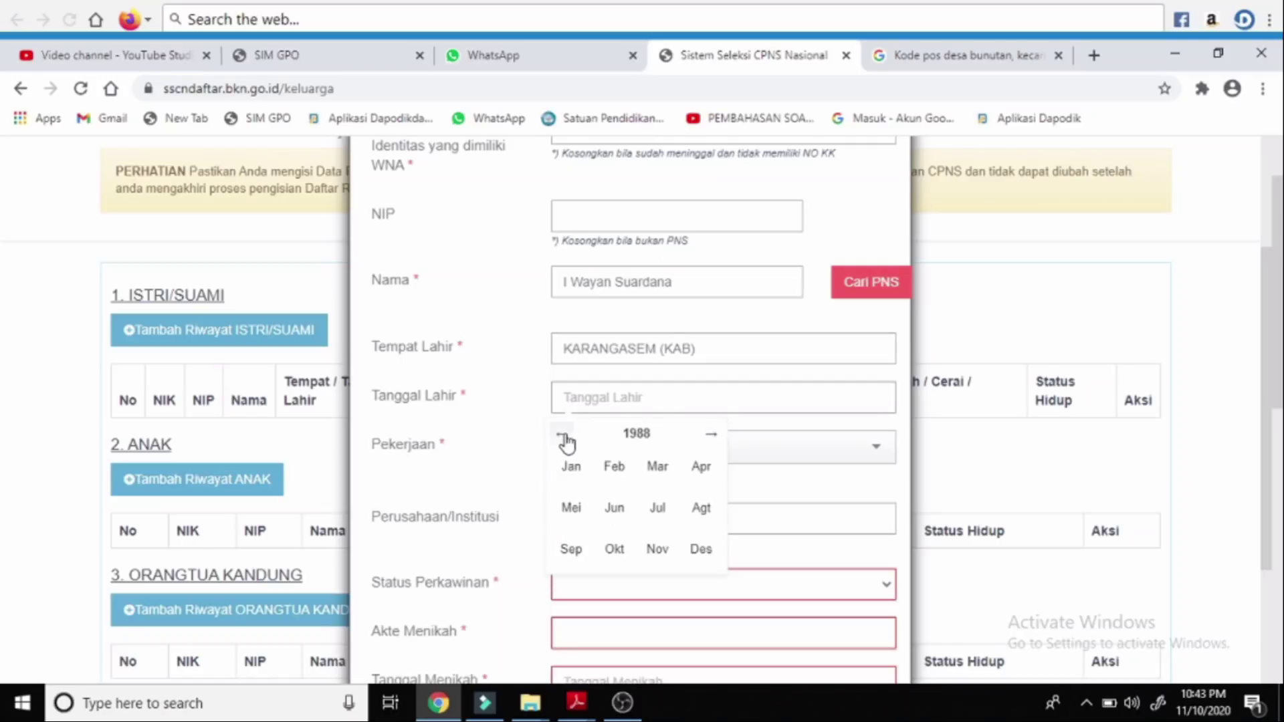
pyautogui.click(658, 509)
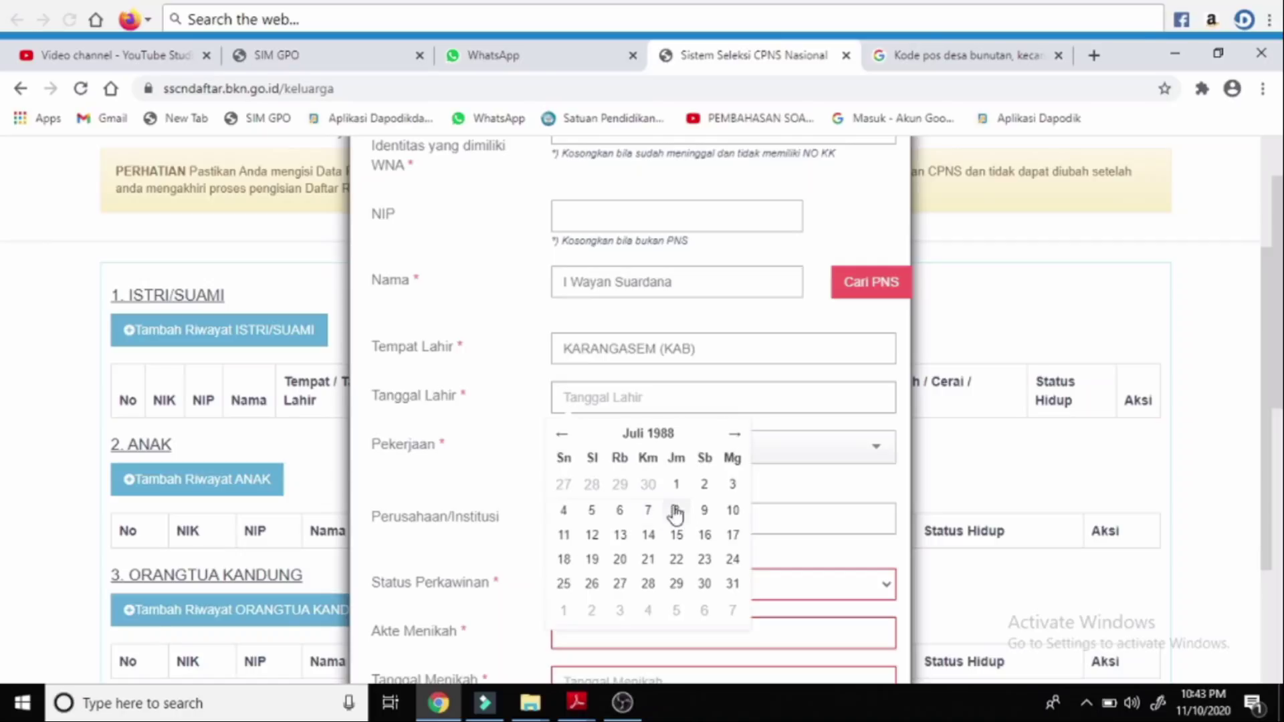
pyautogui.click(619, 513)
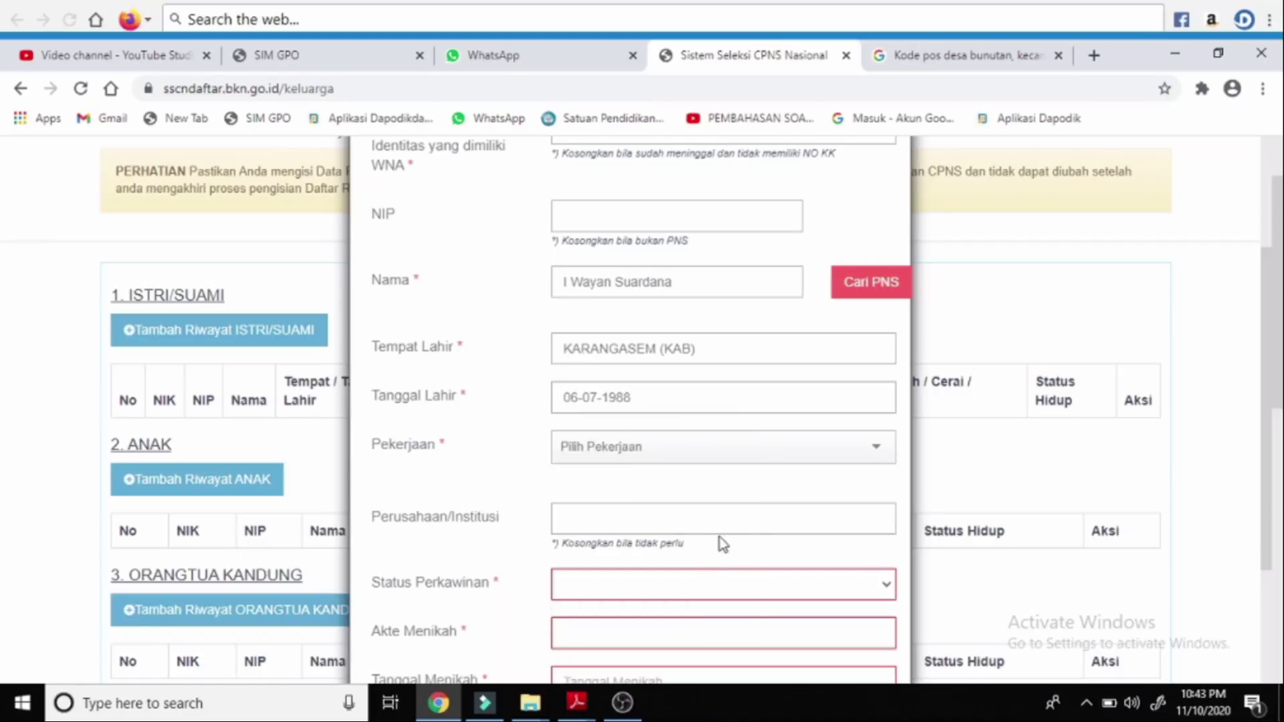
# Pick Karyawan Swasta from the spouse's occupation list.
pyautogui.click(877, 454)
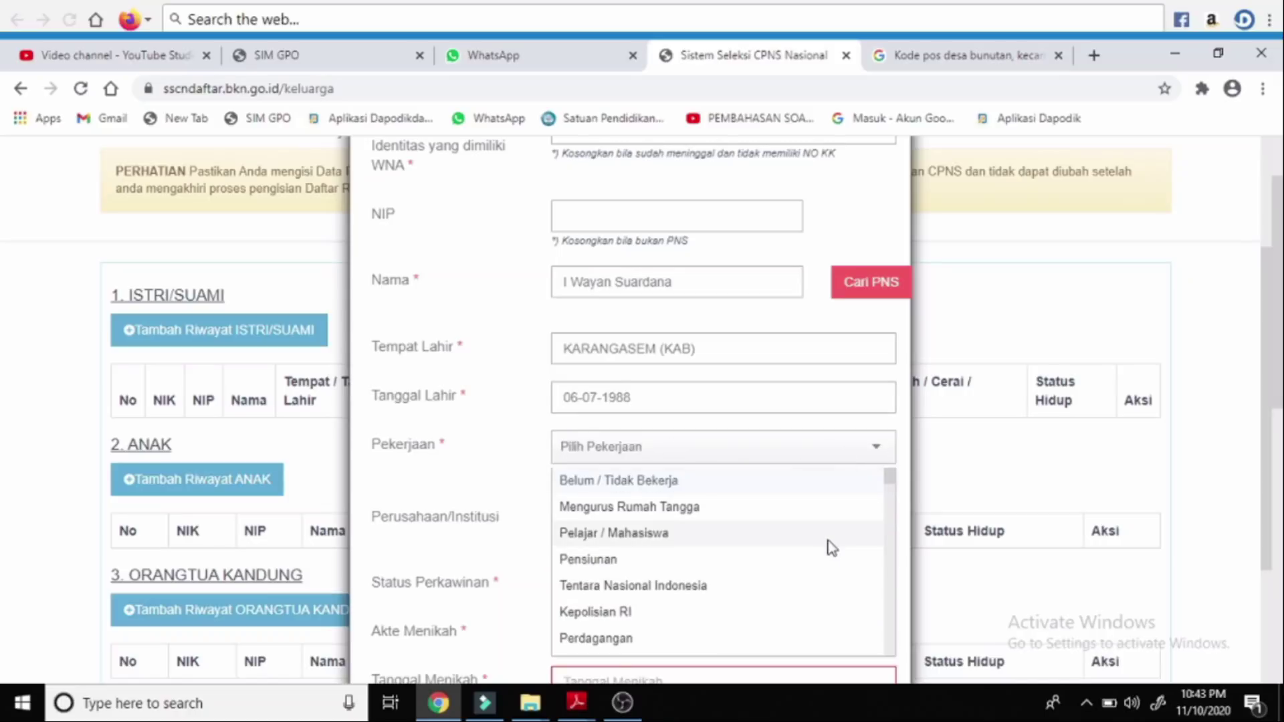
pyautogui.scroll(-3, 826, 552)
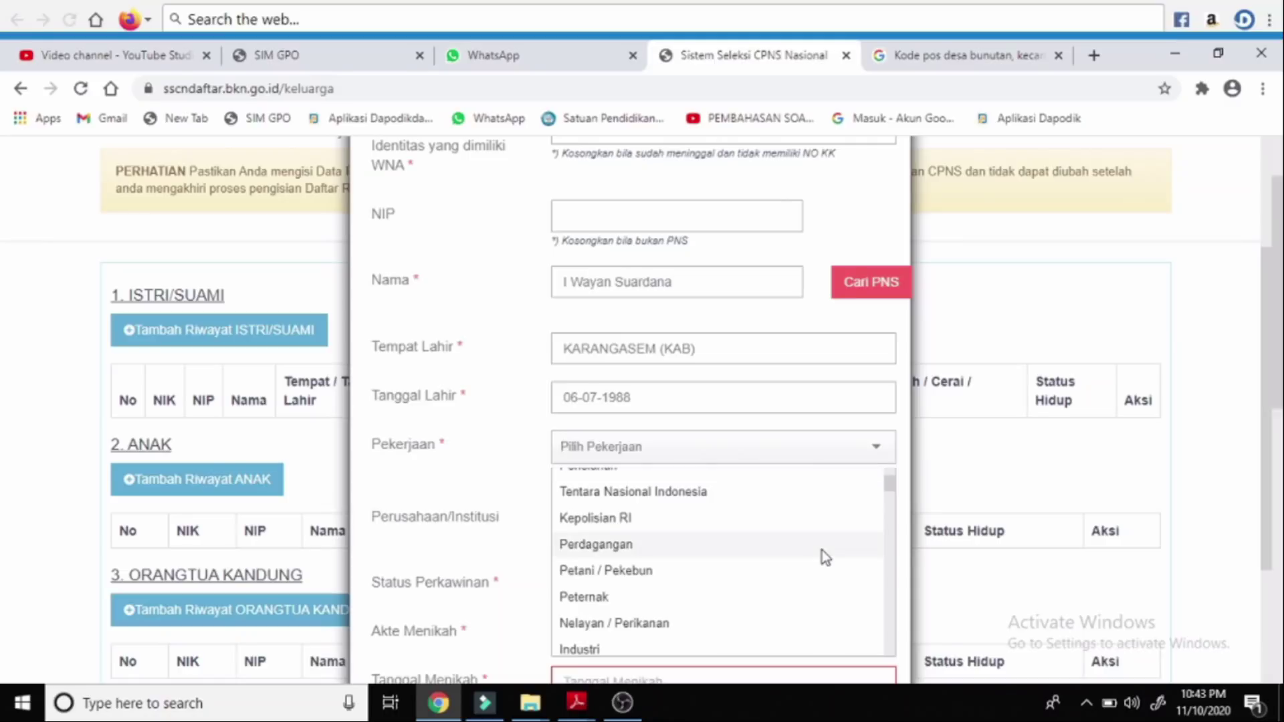
pyautogui.scroll(-2, 823, 556)
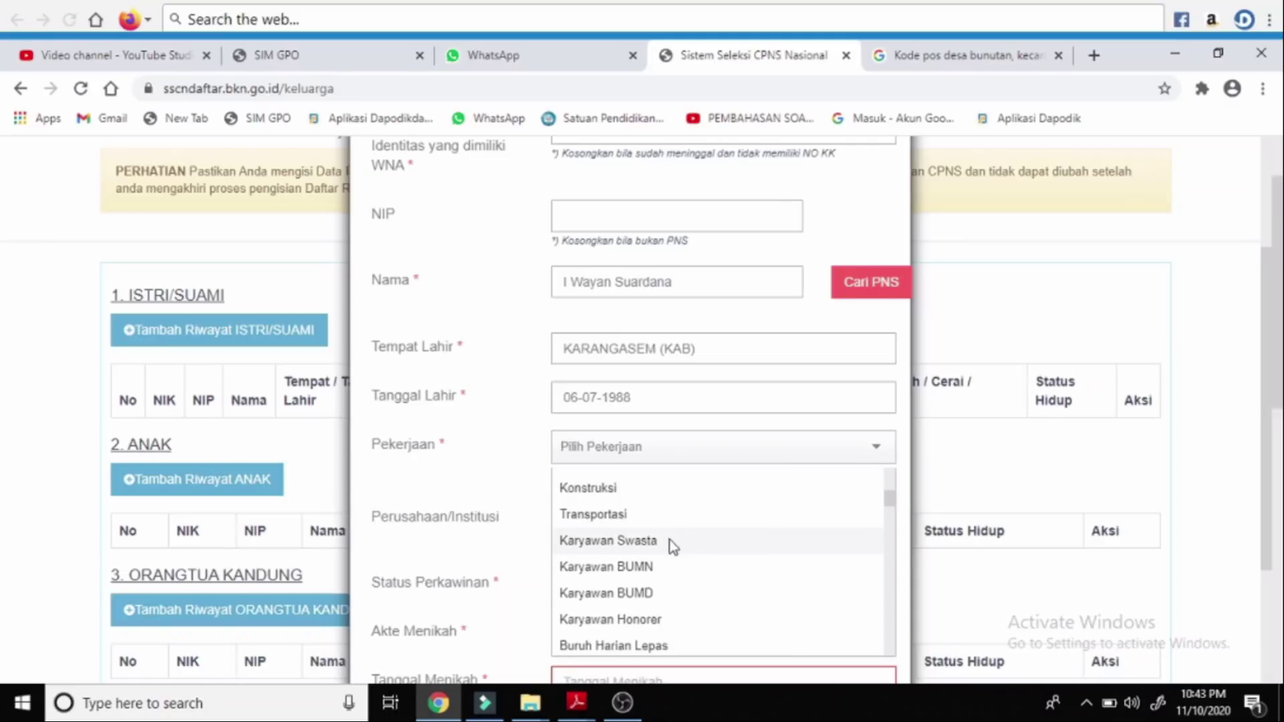
pyautogui.click(669, 541)
pyautogui.scroll(-2, 660, 543)
pyautogui.click(678, 423)
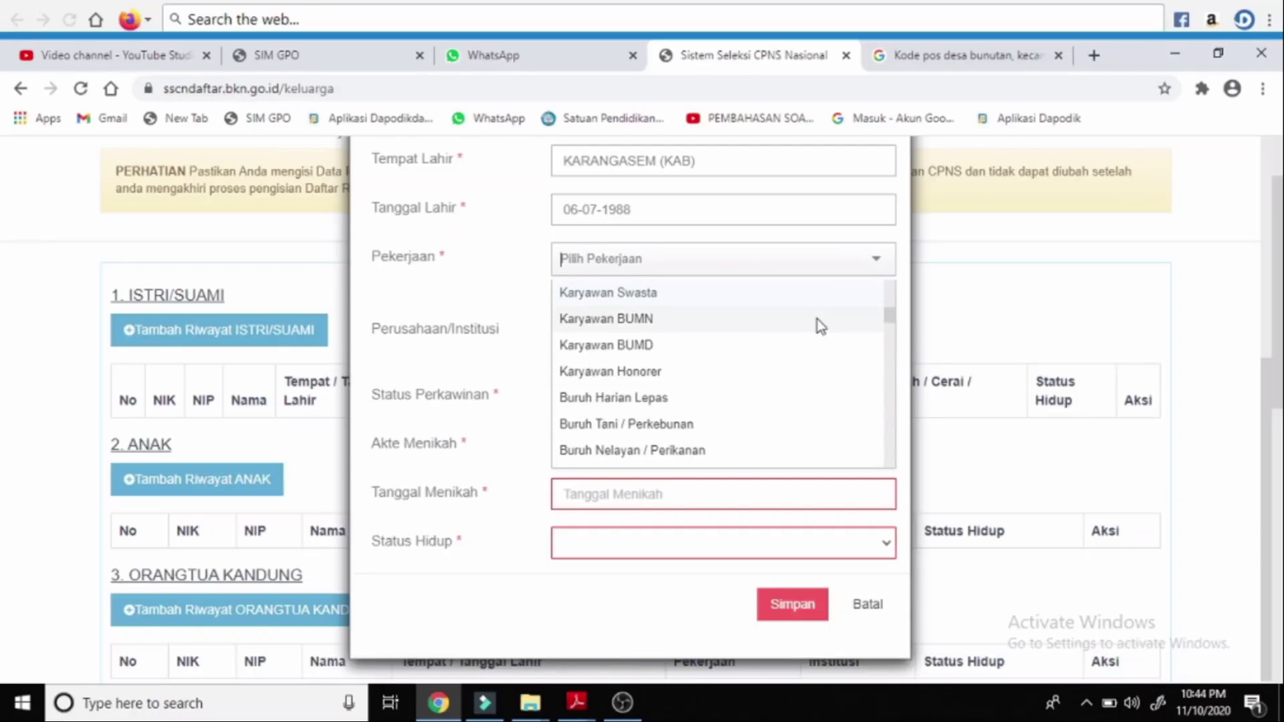
# Confirm Karyawan Swasta, set marital status to Menikah, and enter the marriage certificate number.
pyautogui.click(658, 293)
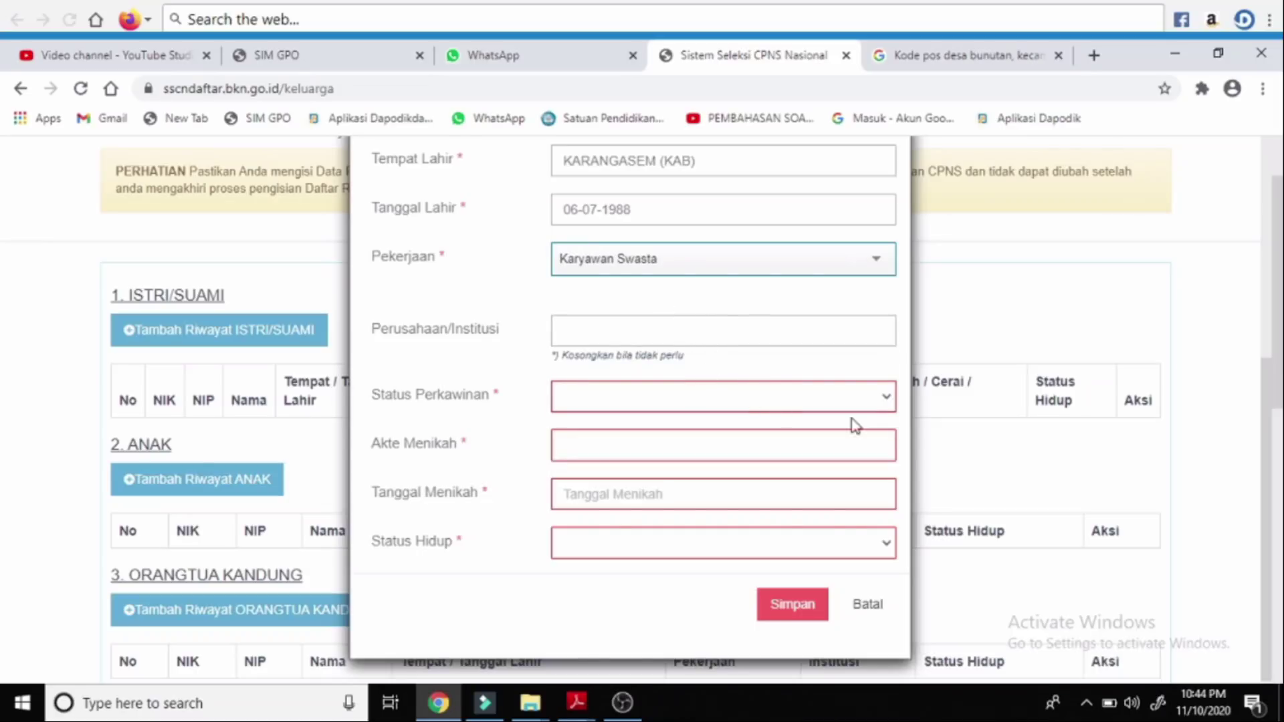
pyautogui.click(888, 399)
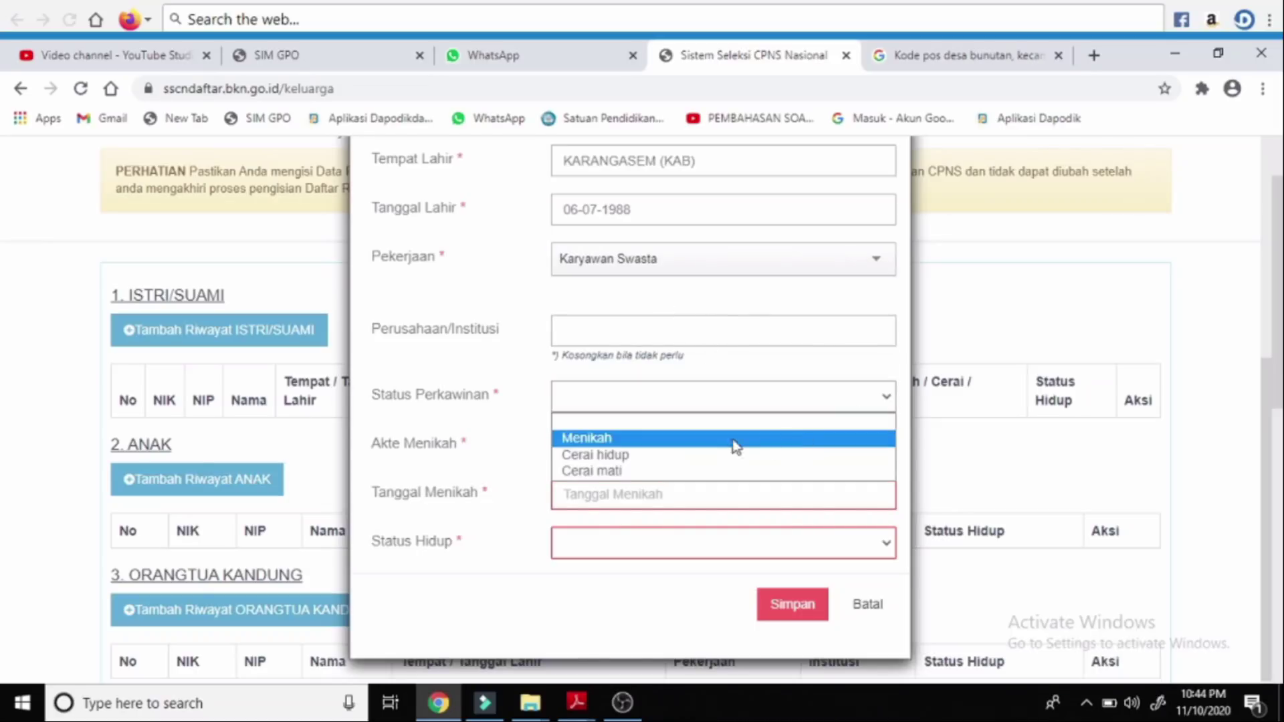
pyautogui.click(648, 440)
pyautogui.click(631, 445)
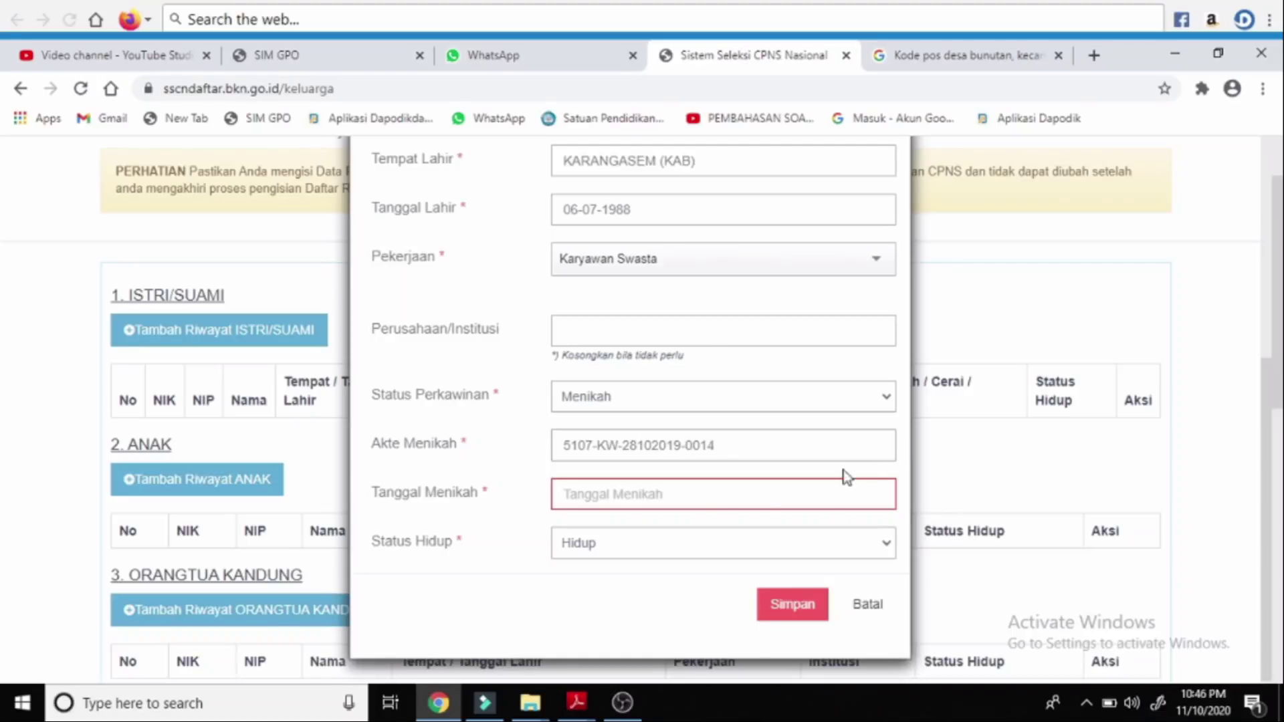
# Set the marriage date to 02-09-2019 and living status to Hidup.
pyautogui.click(562, 333)
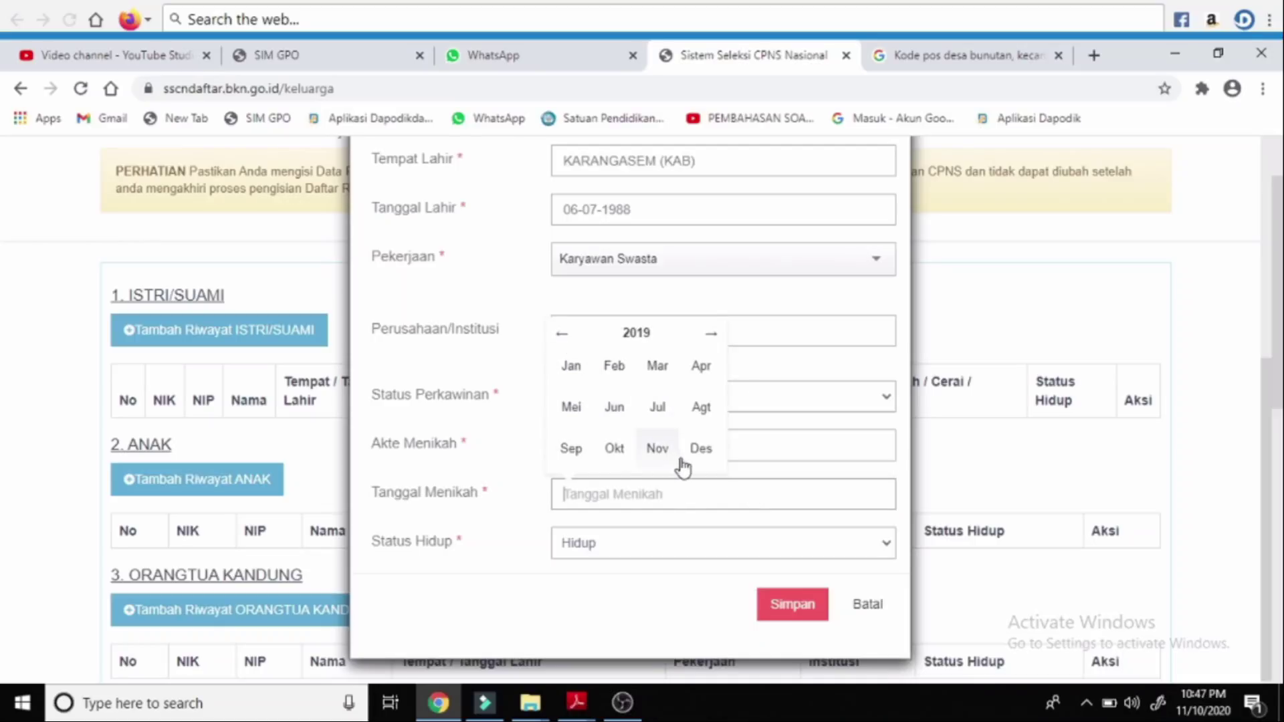
pyautogui.click(571, 449)
pyautogui.click(563, 354)
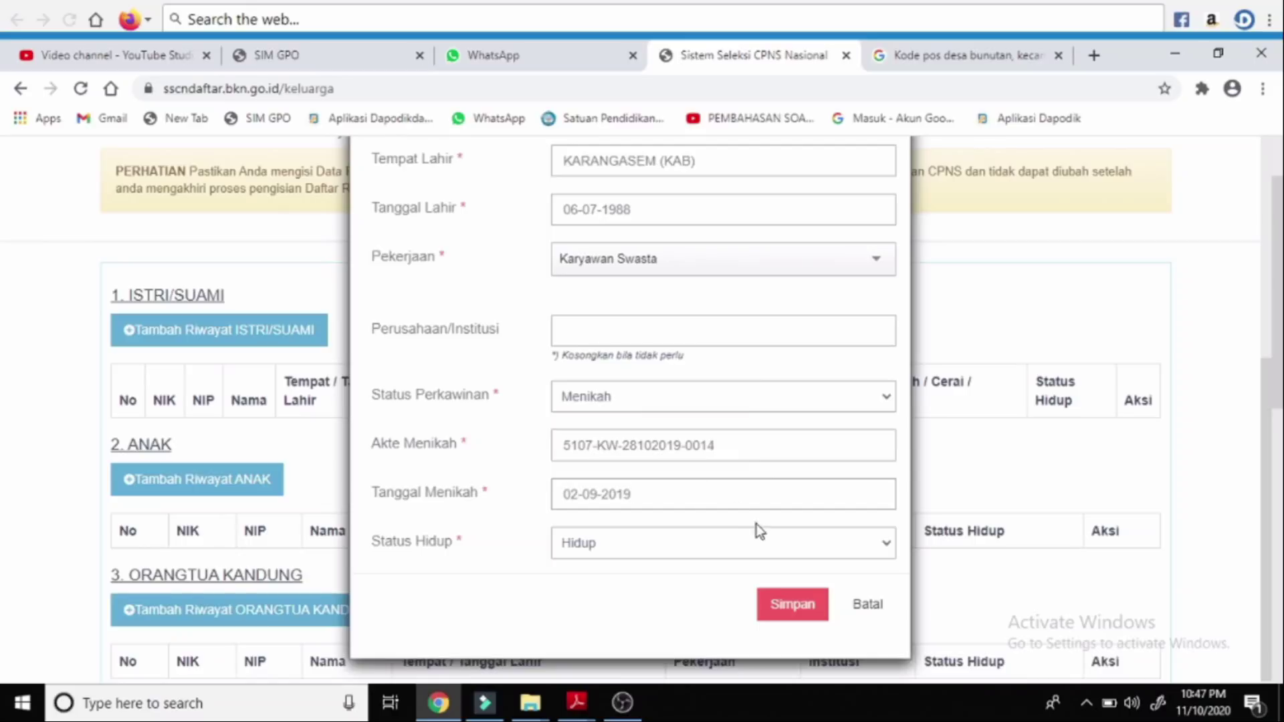
pyautogui.moveTo(812, 551)
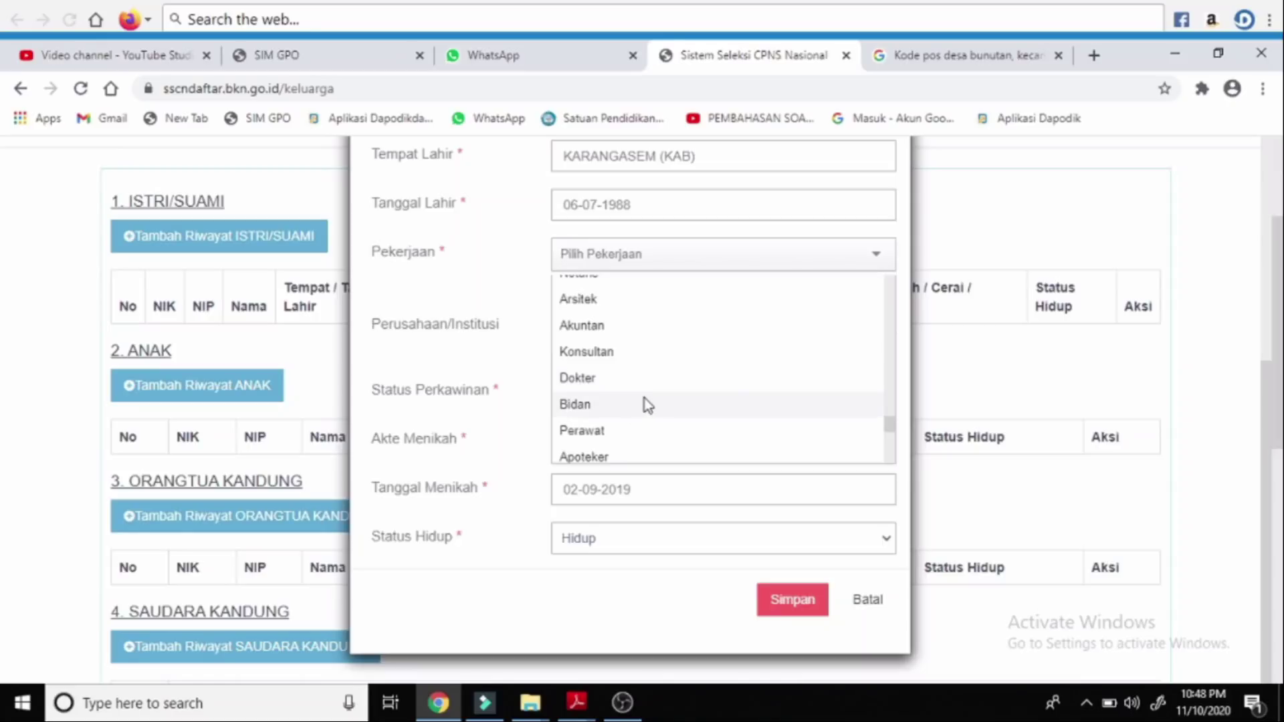
# Record the spouse as Guru at SMP NEGERI SATU ATAP 3 SUKASADA and save the entry.
pyautogui.scroll(2, 644, 399)
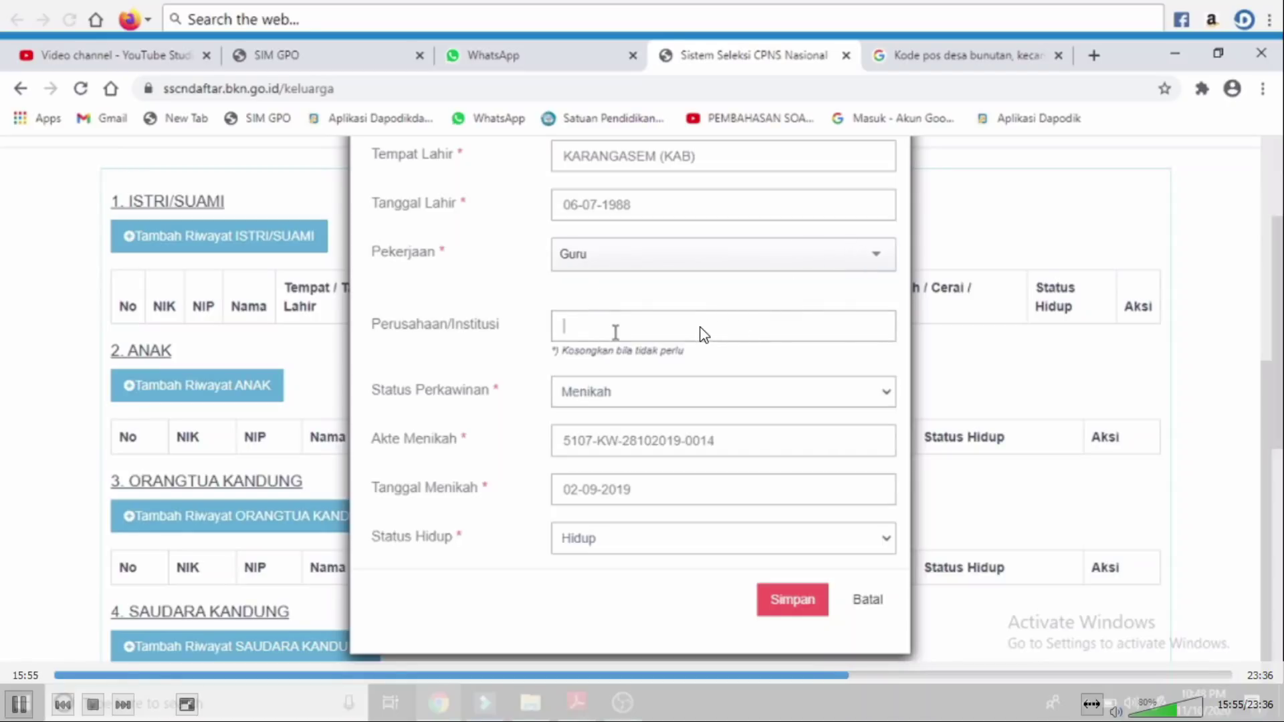
pyautogui.write('NEGERI SATU ATAP 3 SUKASADA')
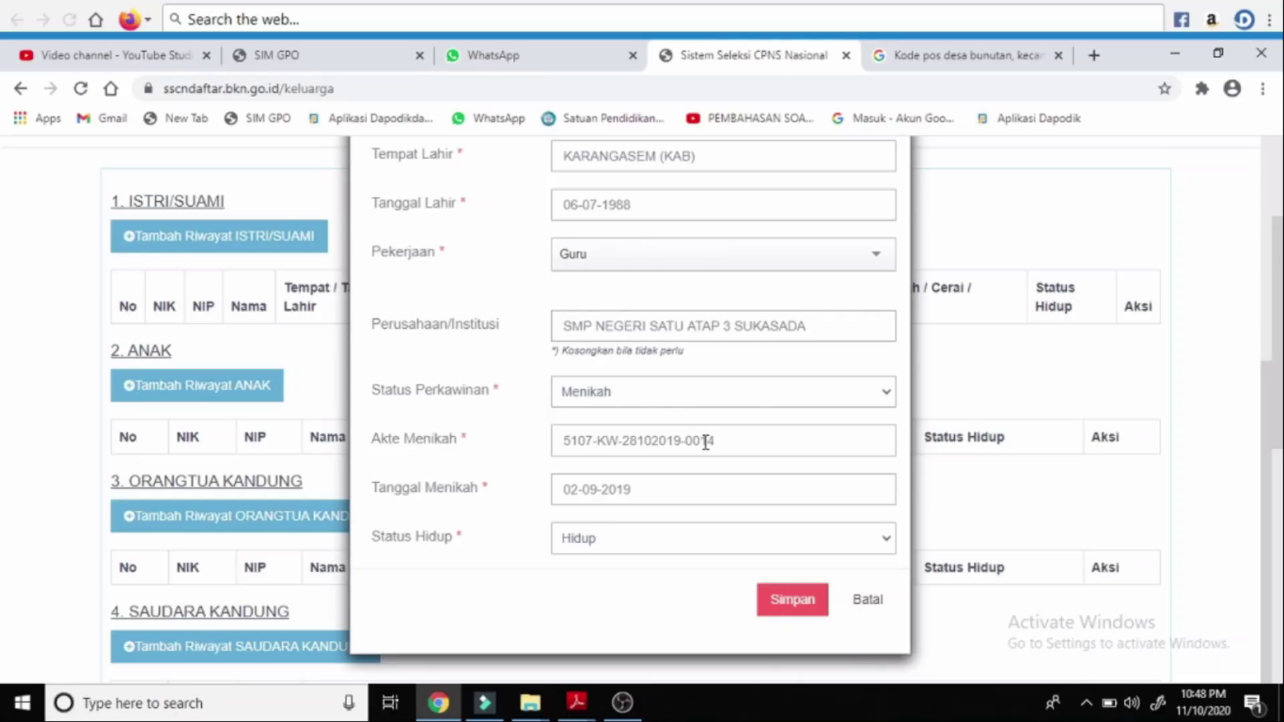
pyautogui.scroll(-1, 709, 461)
pyautogui.click(786, 600)
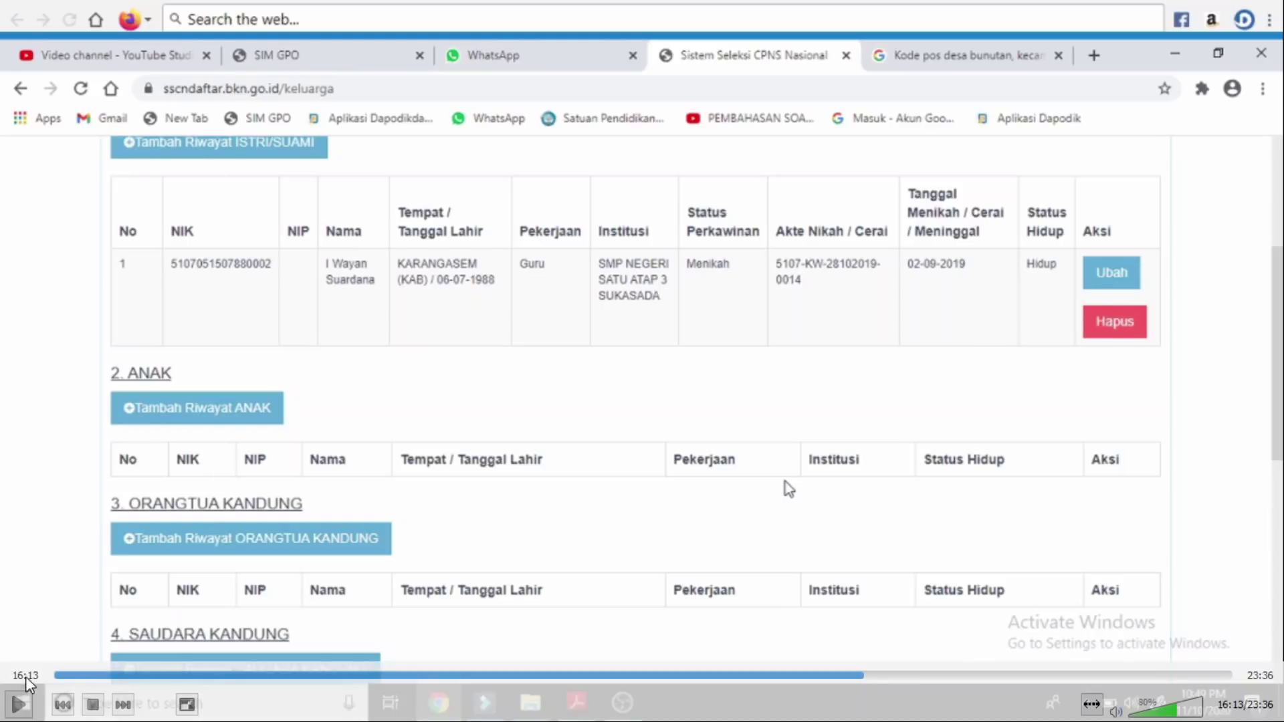
pyautogui.click(19, 706)
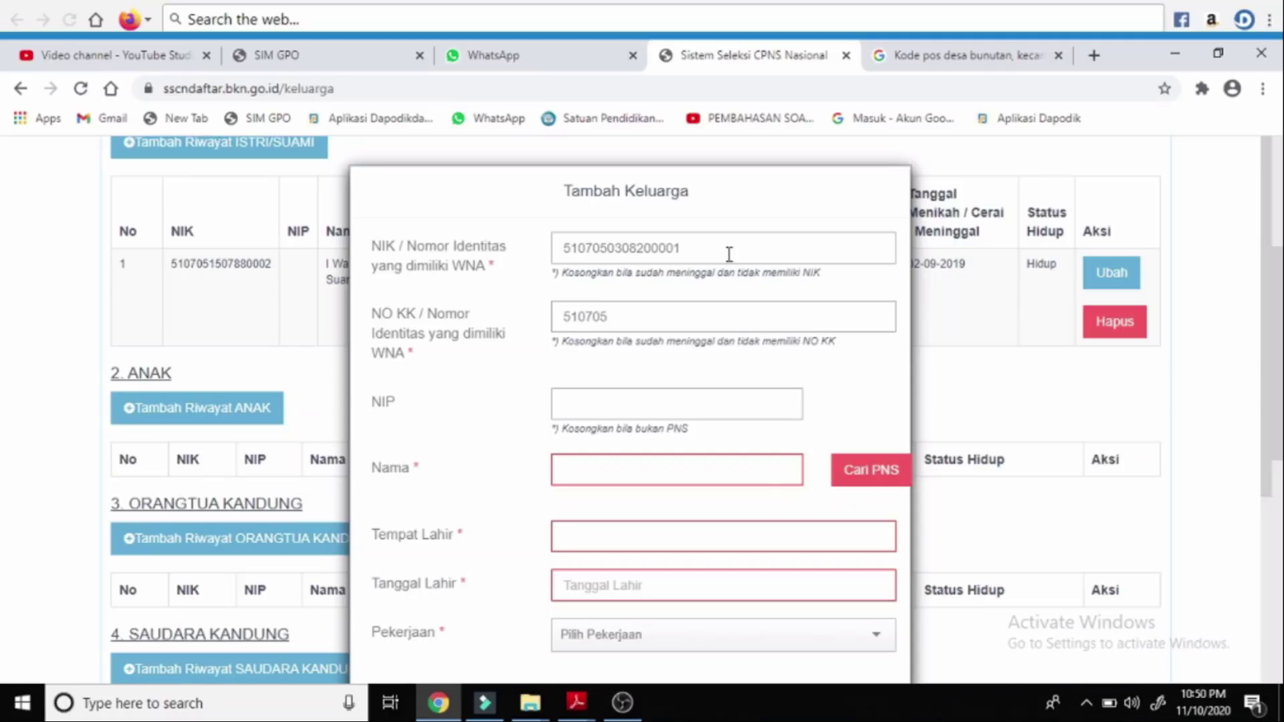
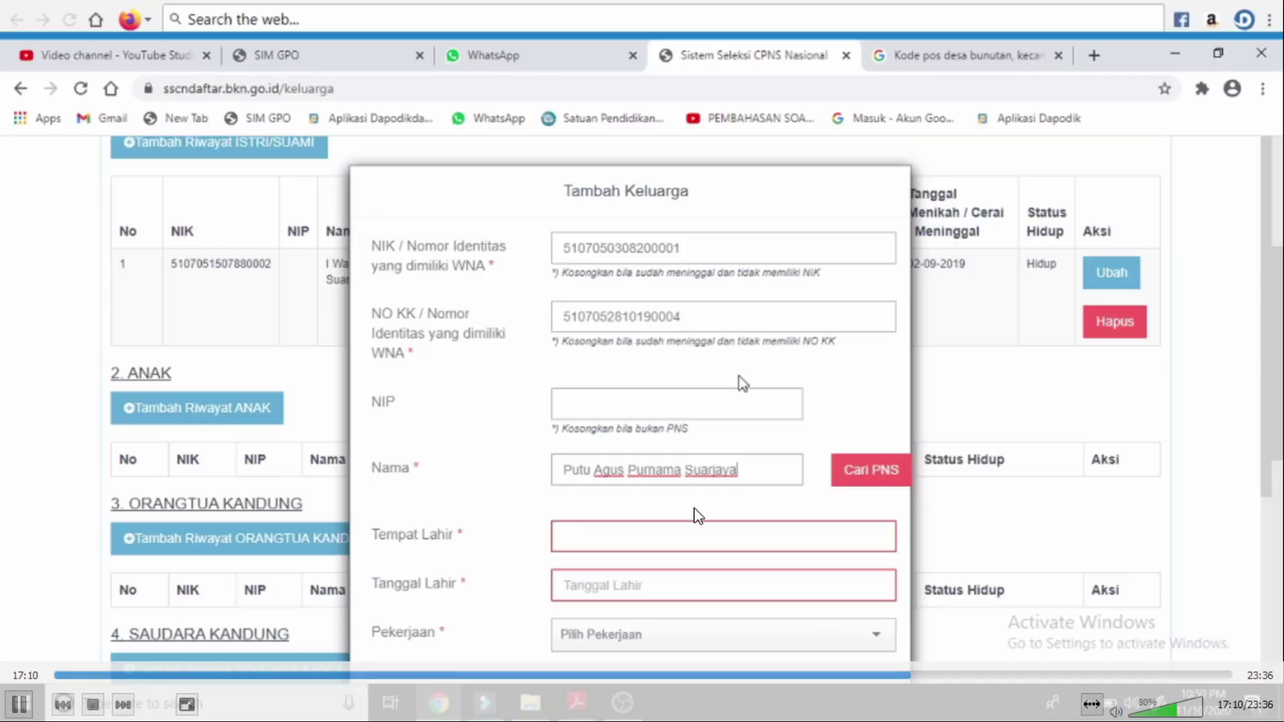
pyautogui.scroll(-2, 699, 516)
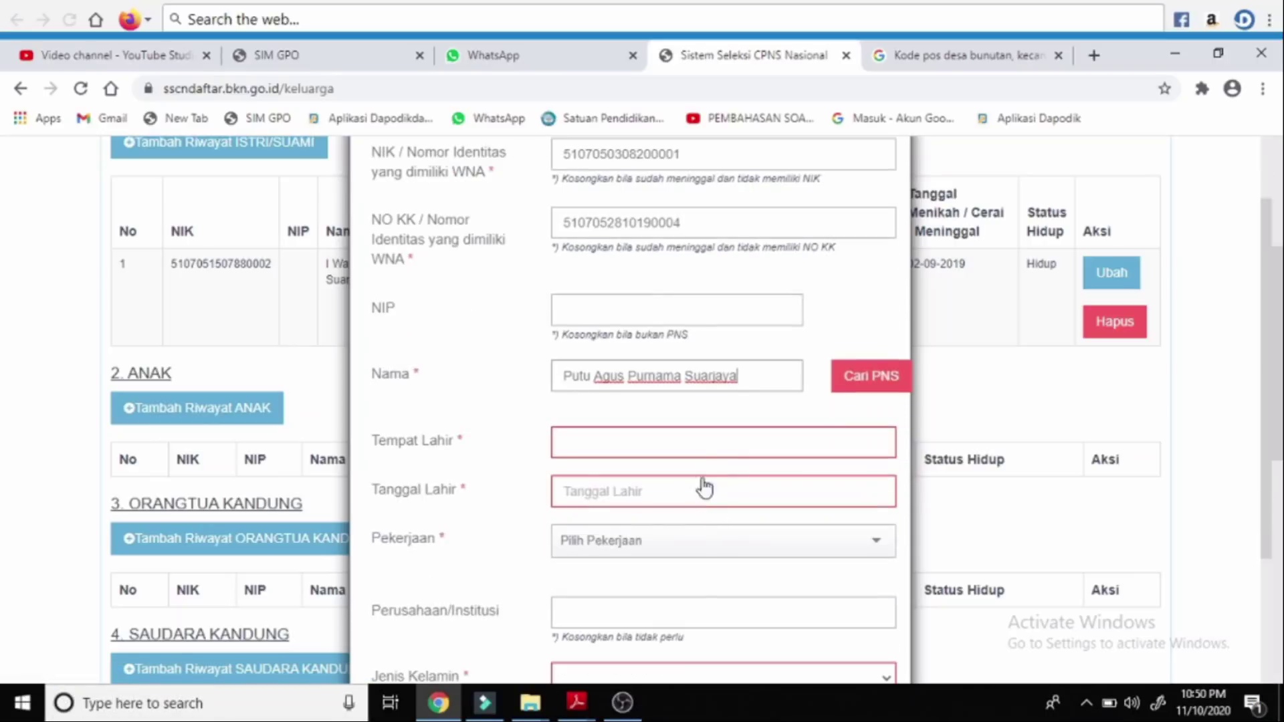
pyautogui.click(705, 440)
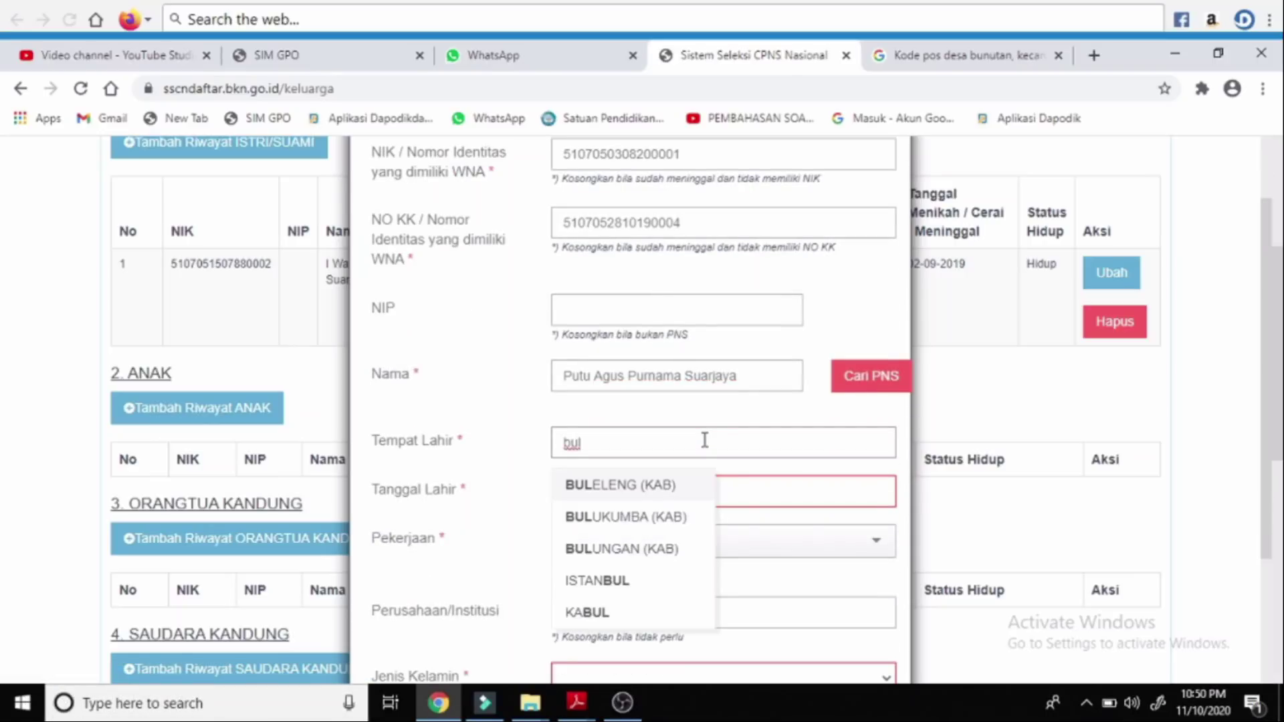
pyautogui.click(632, 491)
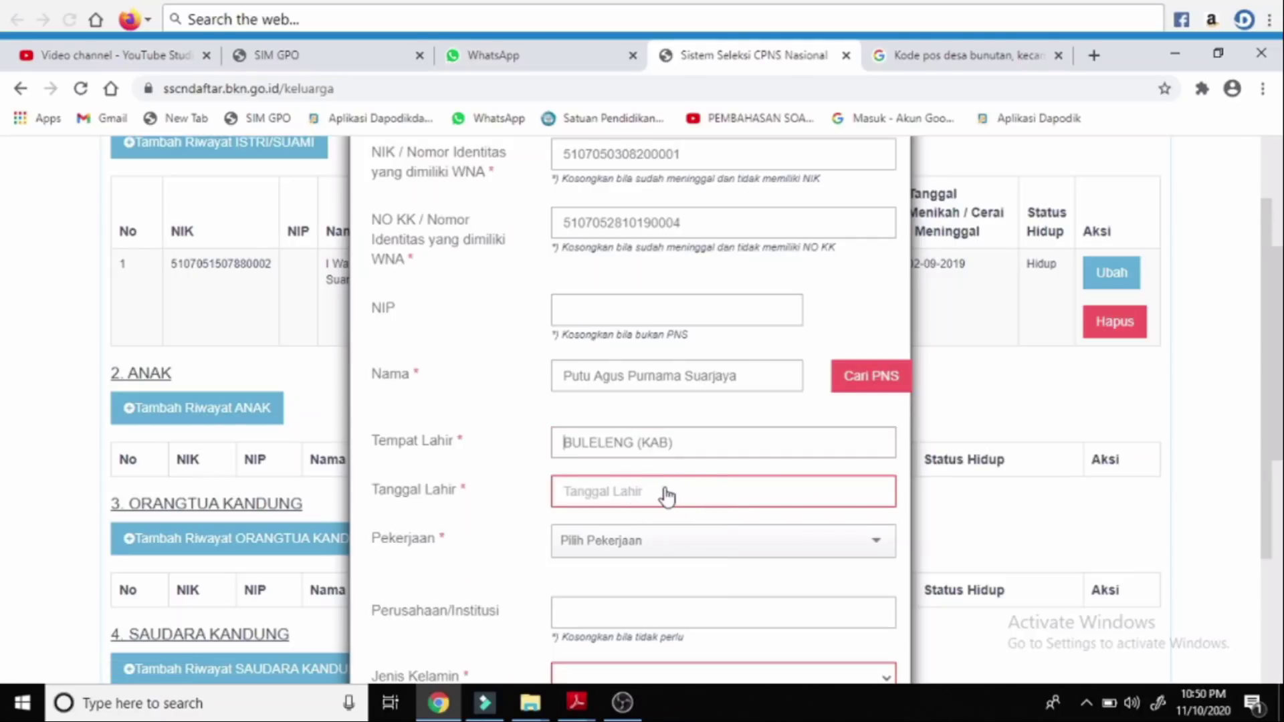
pyautogui.click(662, 493)
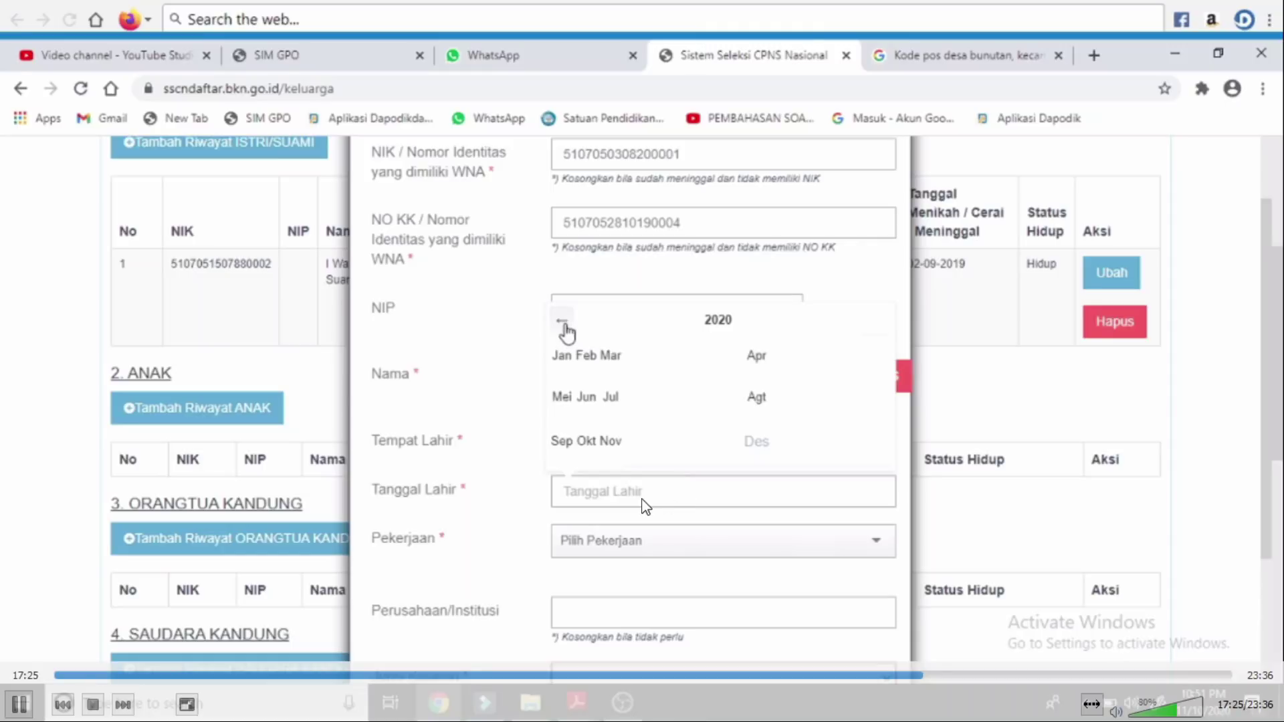
pyautogui.click(760, 400)
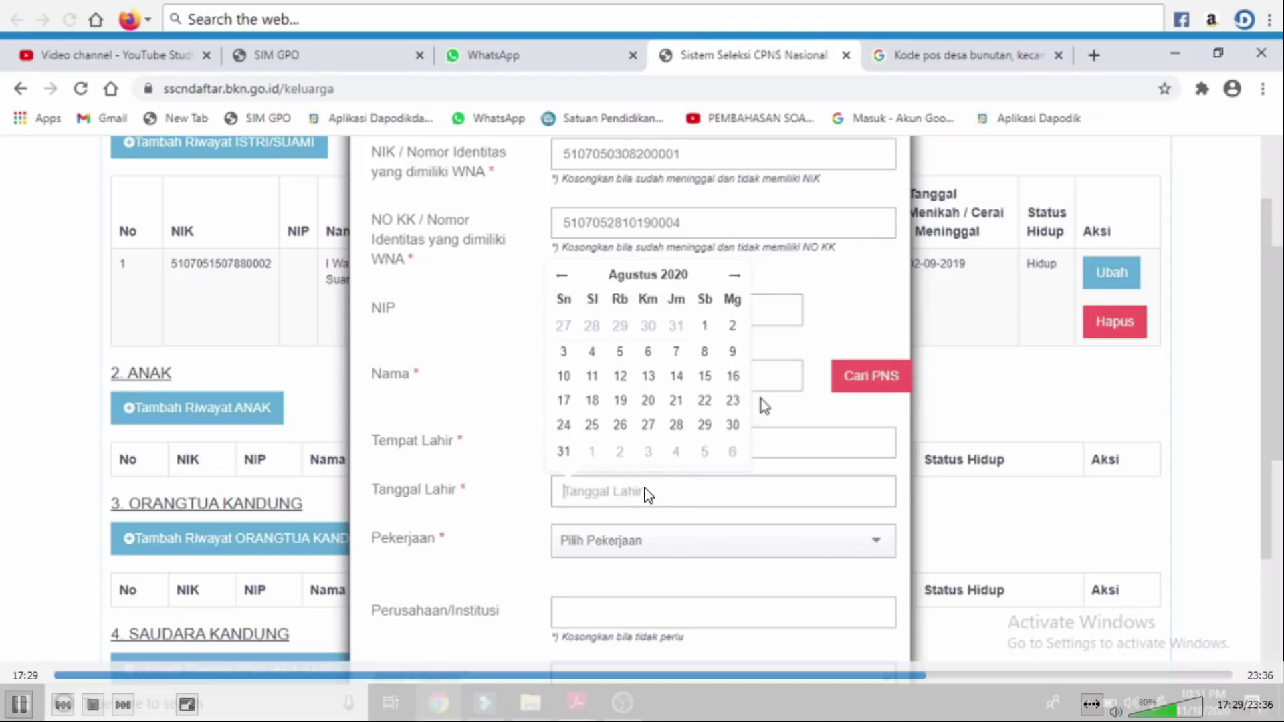
pyautogui.click(567, 351)
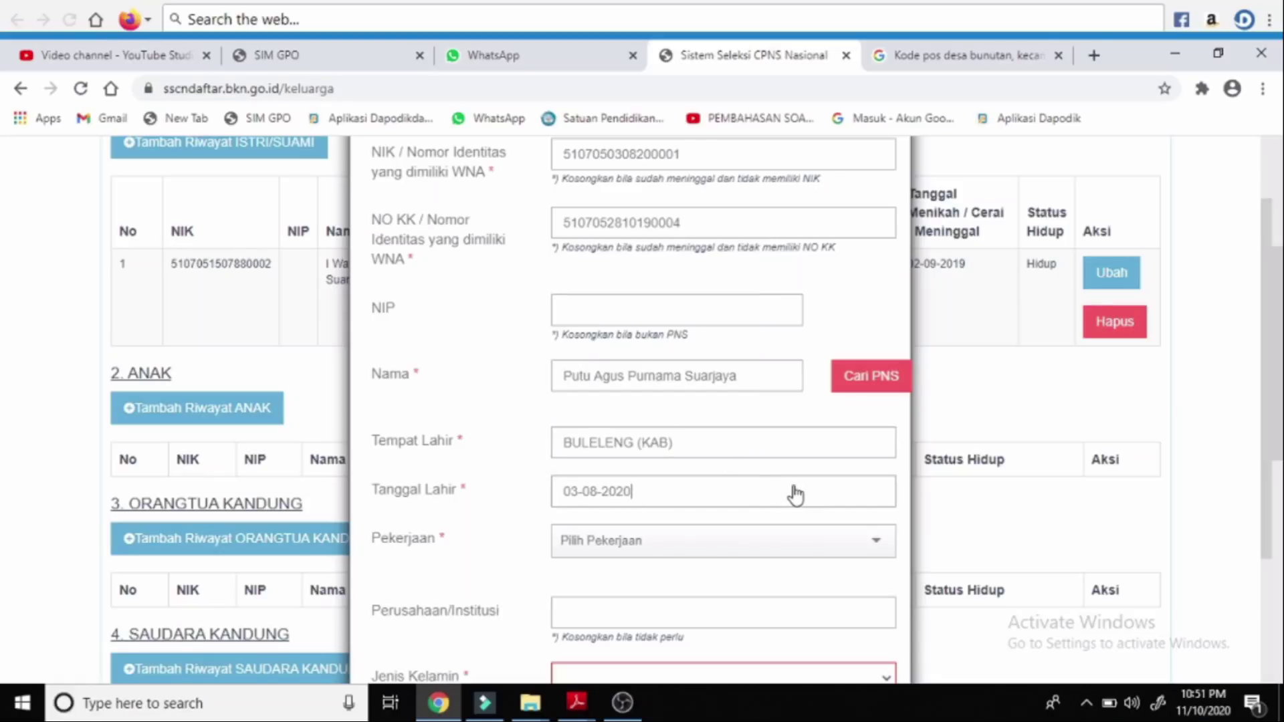
pyautogui.scroll(-1, 796, 495)
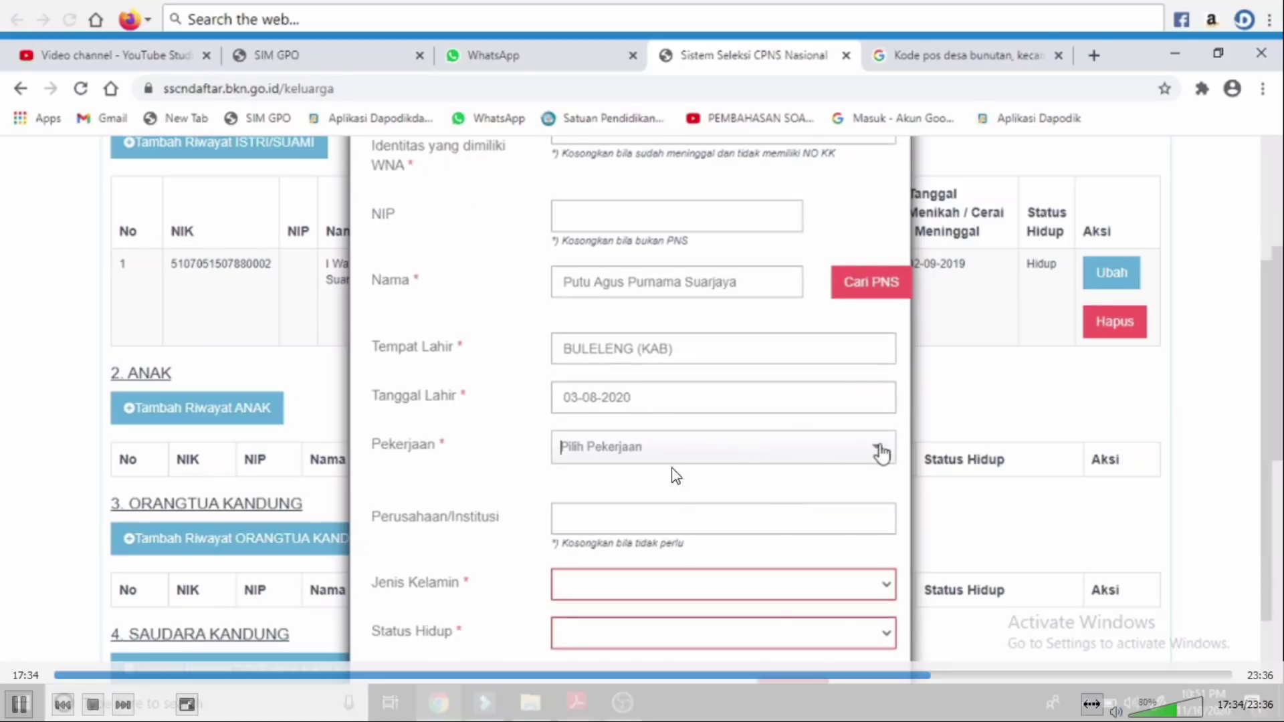
# Set the child as Belum / Tidak Bekerja, Pria, Hidup and save to the ANAK table.
pyautogui.click(882, 454)
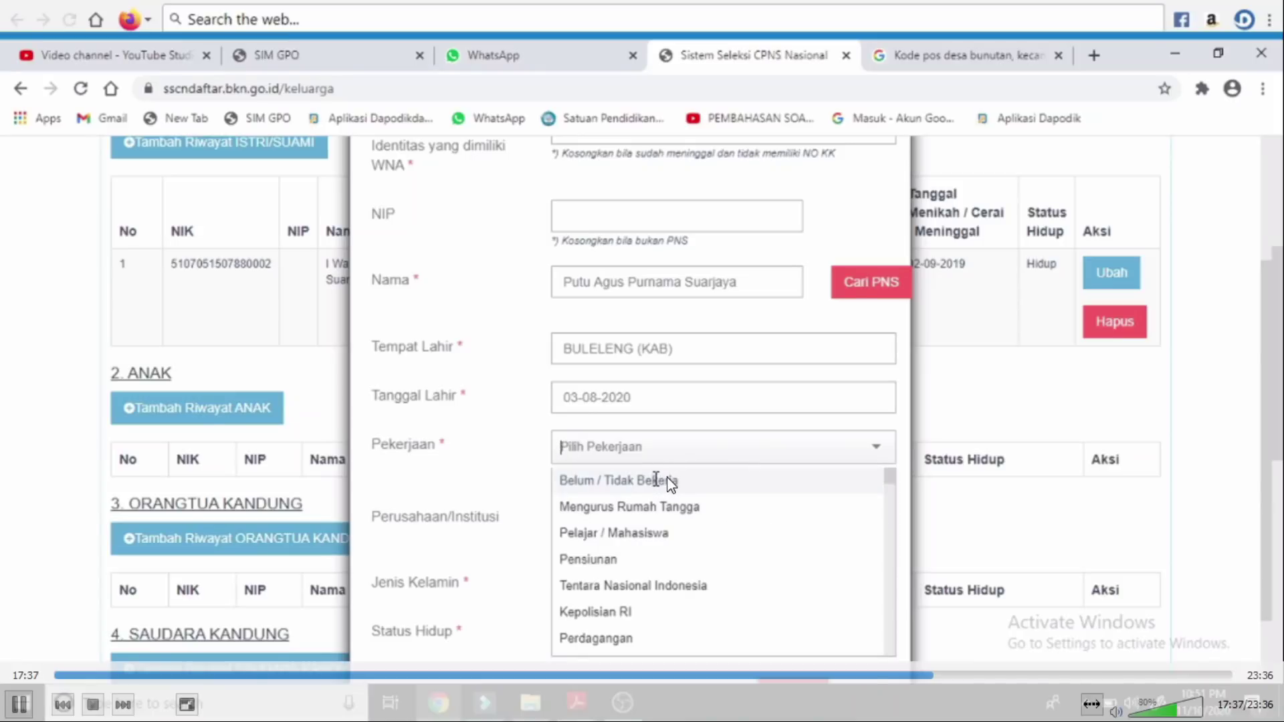
pyautogui.click(668, 479)
pyautogui.scroll(-1, 672, 480)
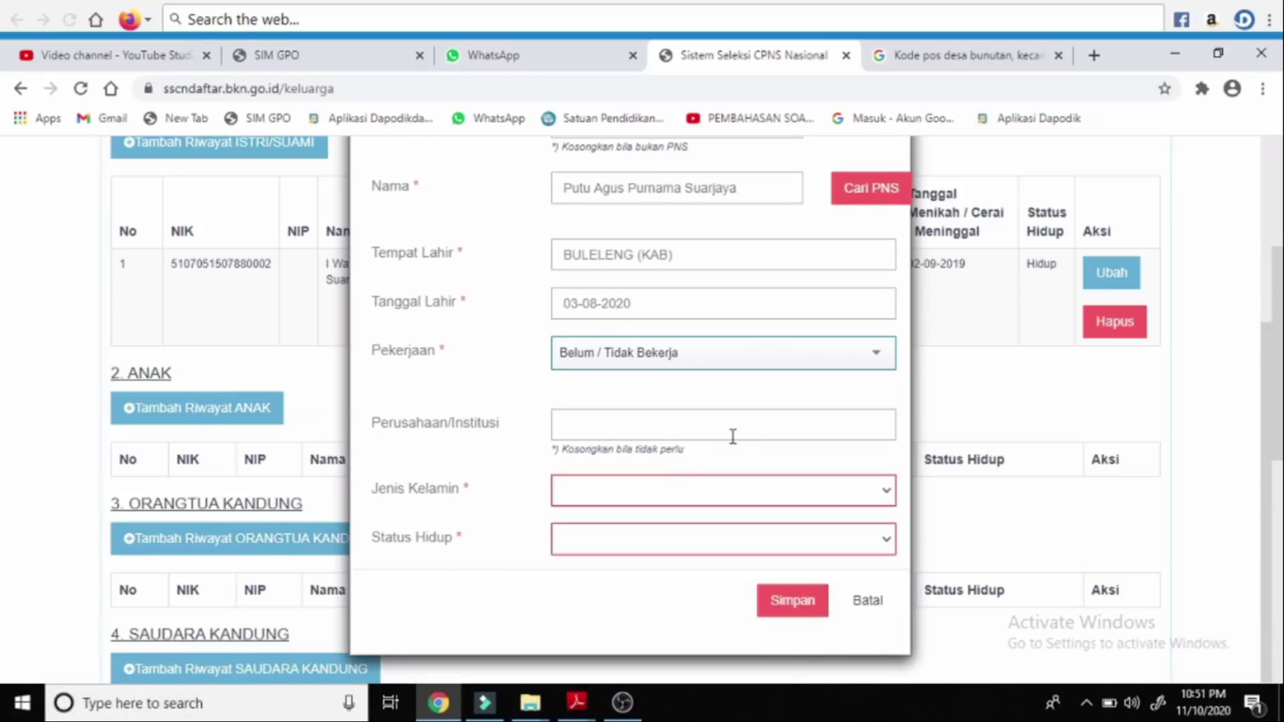
pyautogui.click(886, 493)
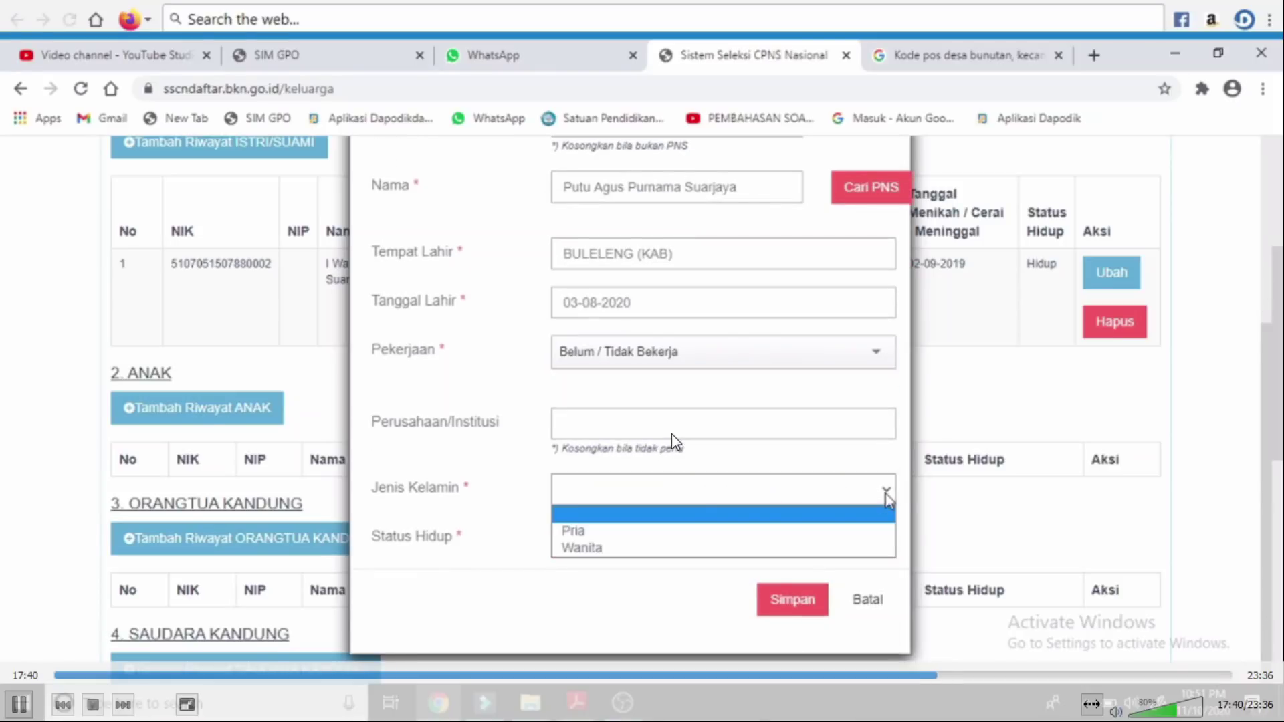
pyautogui.click(646, 531)
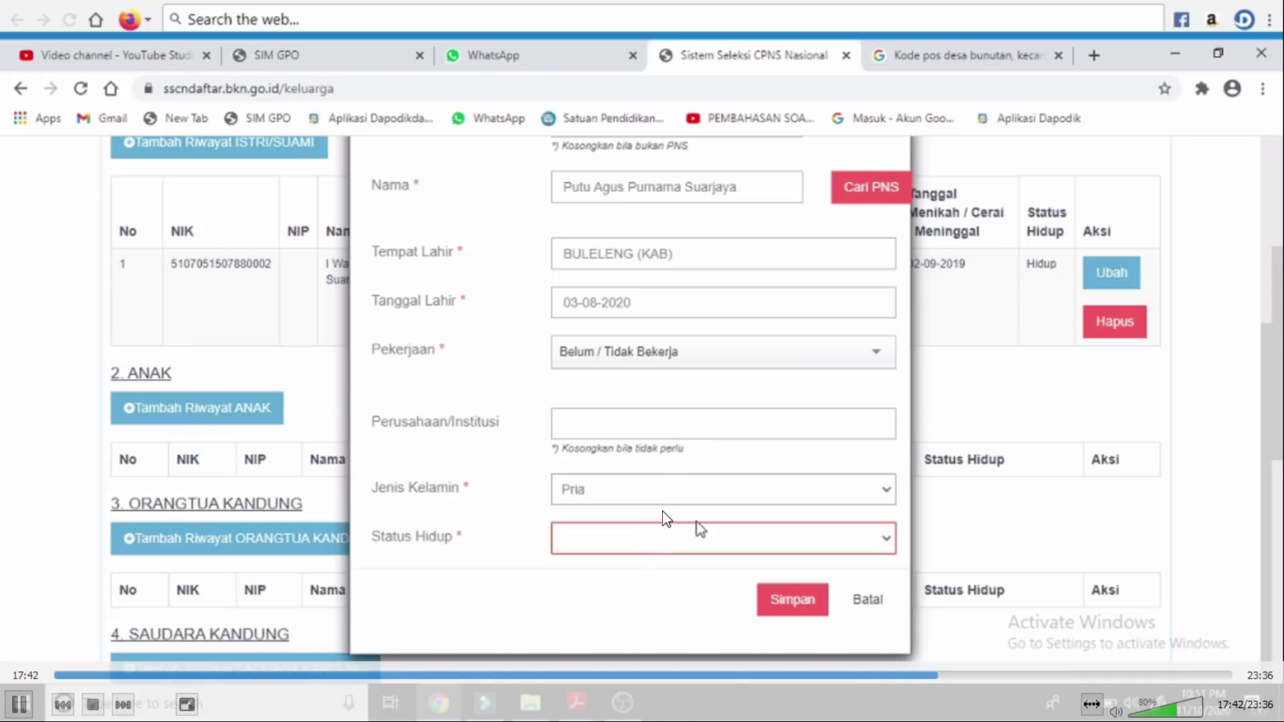
pyautogui.scroll(-1, 666, 519)
pyautogui.click(886, 539)
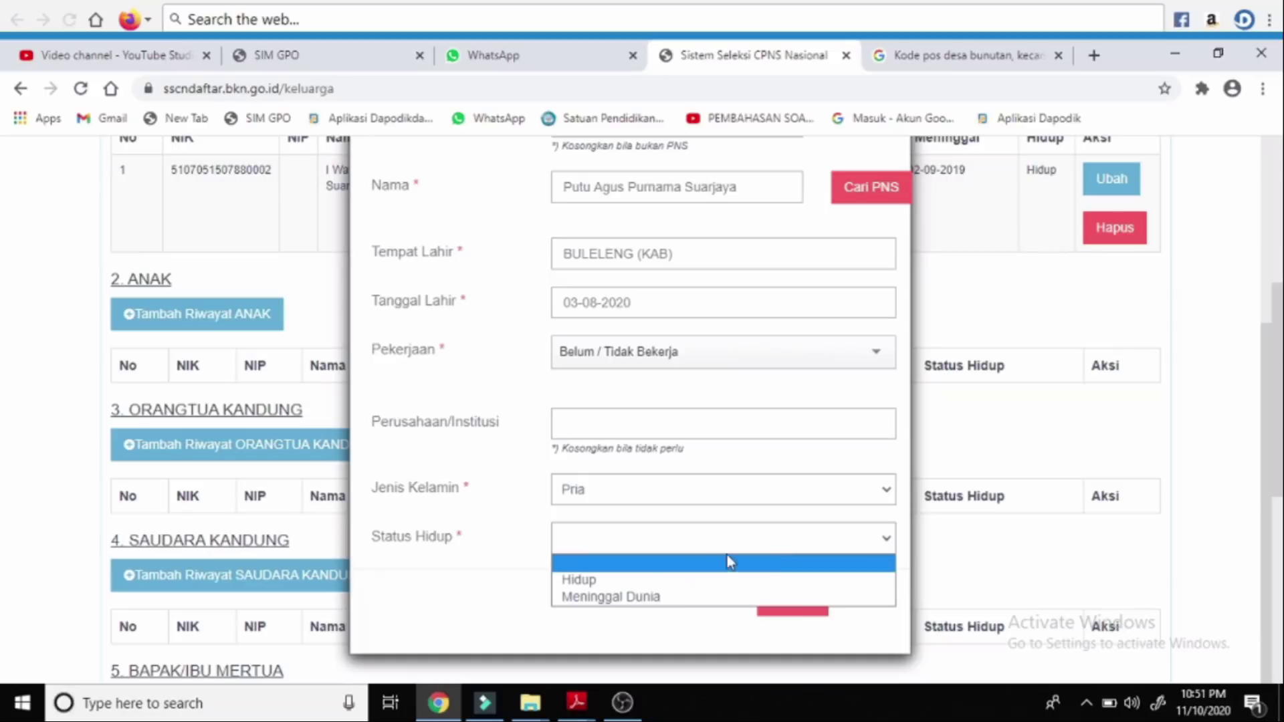
pyautogui.click(612, 580)
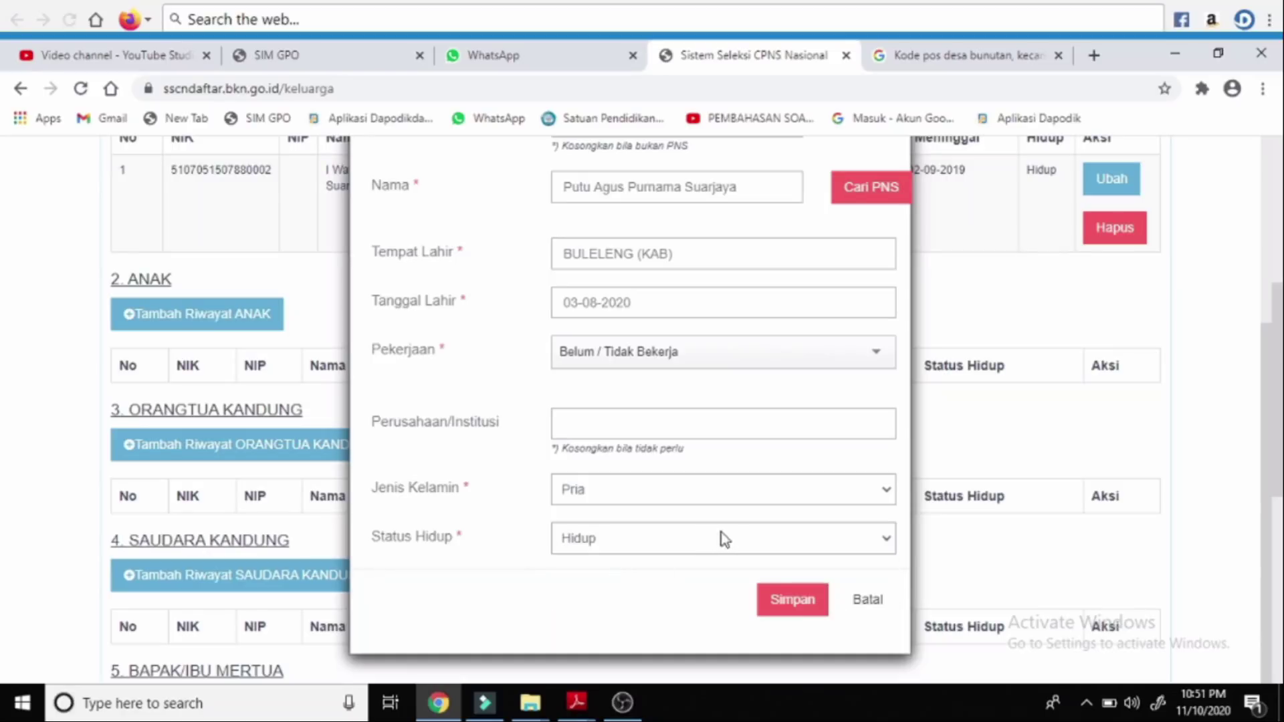
pyautogui.click(789, 601)
# Save the second parent (Petani / Pekebun, born 31-12-1970) and open a blank Bapak/Ibu Mertua form.
pyautogui.scroll(-3, 301, 388)
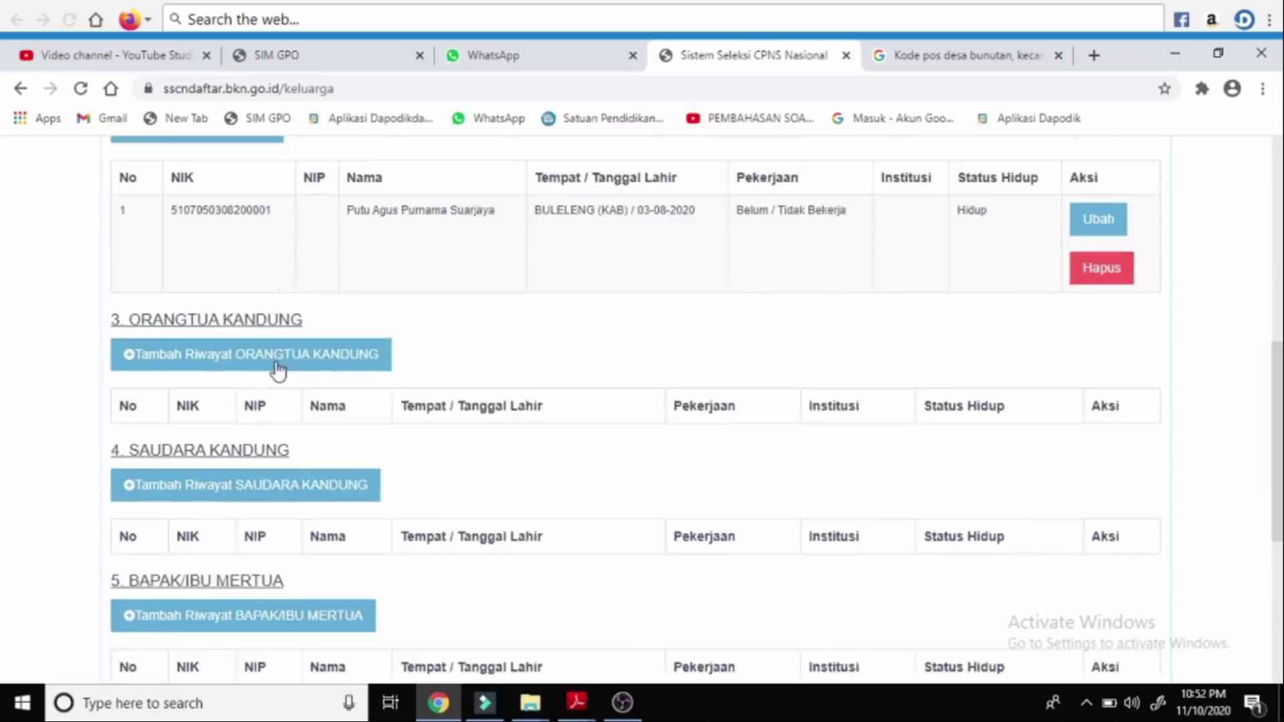
pyautogui.click(936, 676)
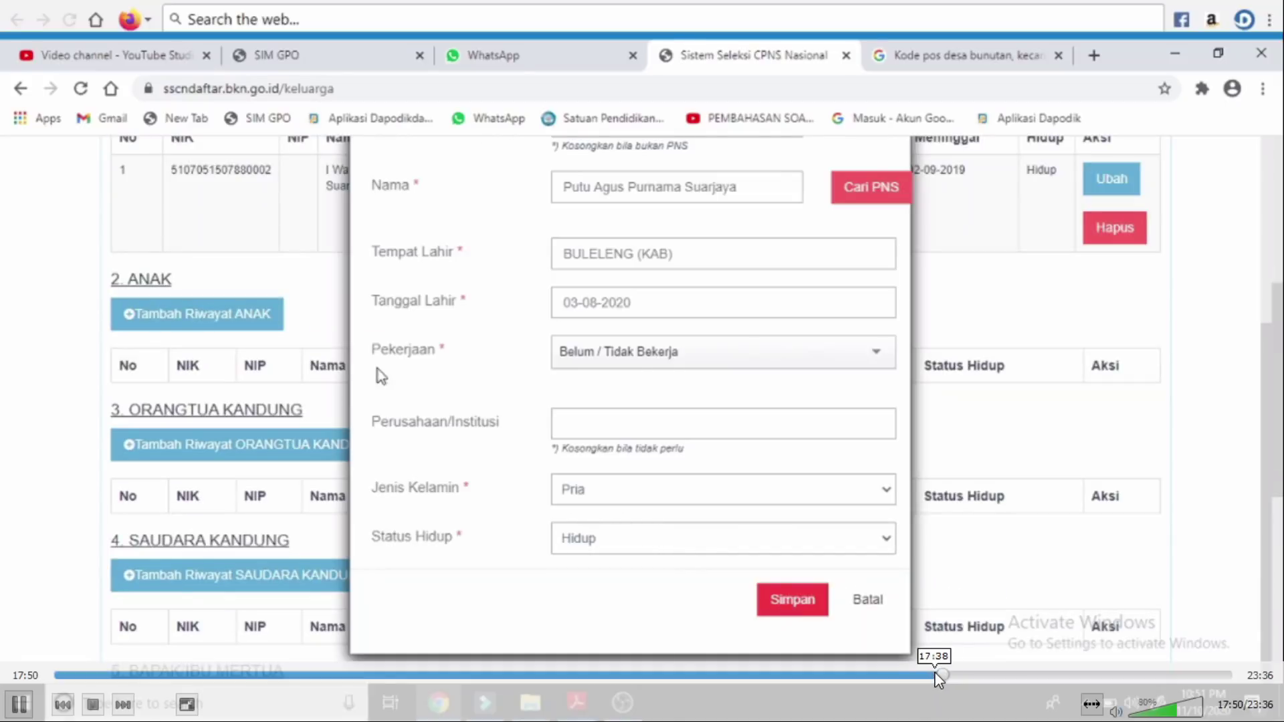
pyautogui.click(939, 677)
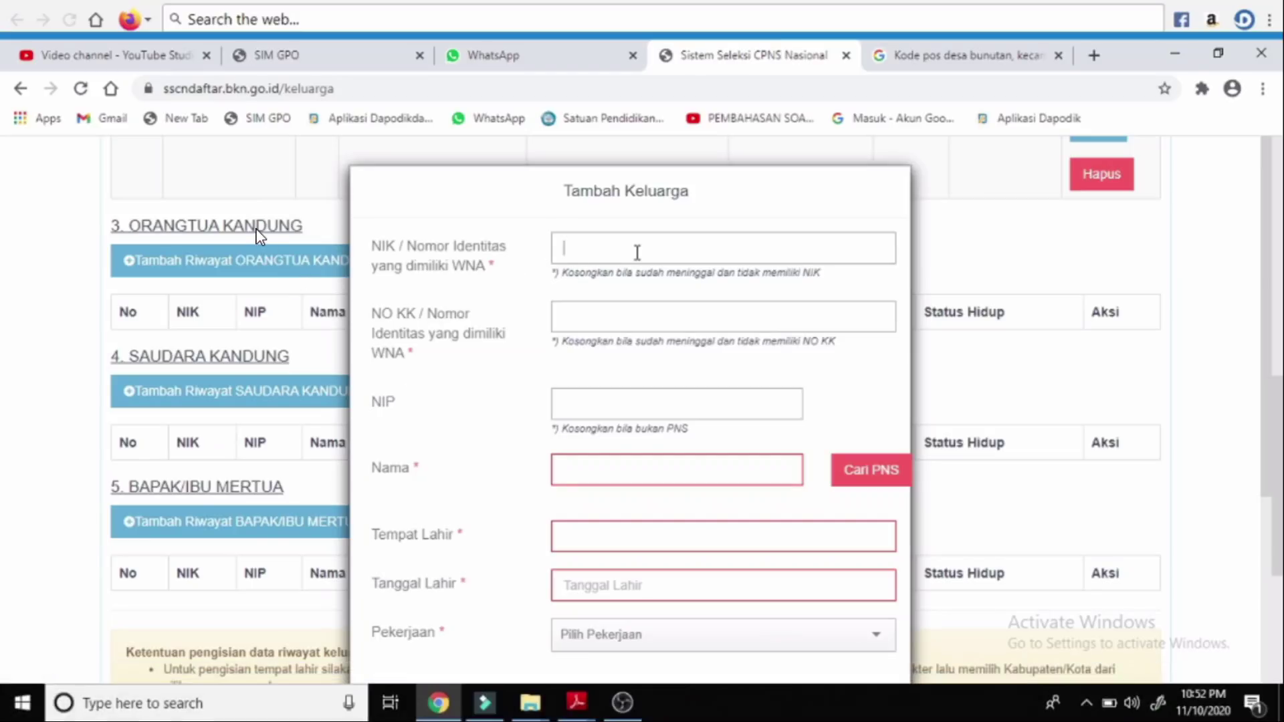
pyautogui.moveTo(433, 265)
pyautogui.moveTo(568, 266)
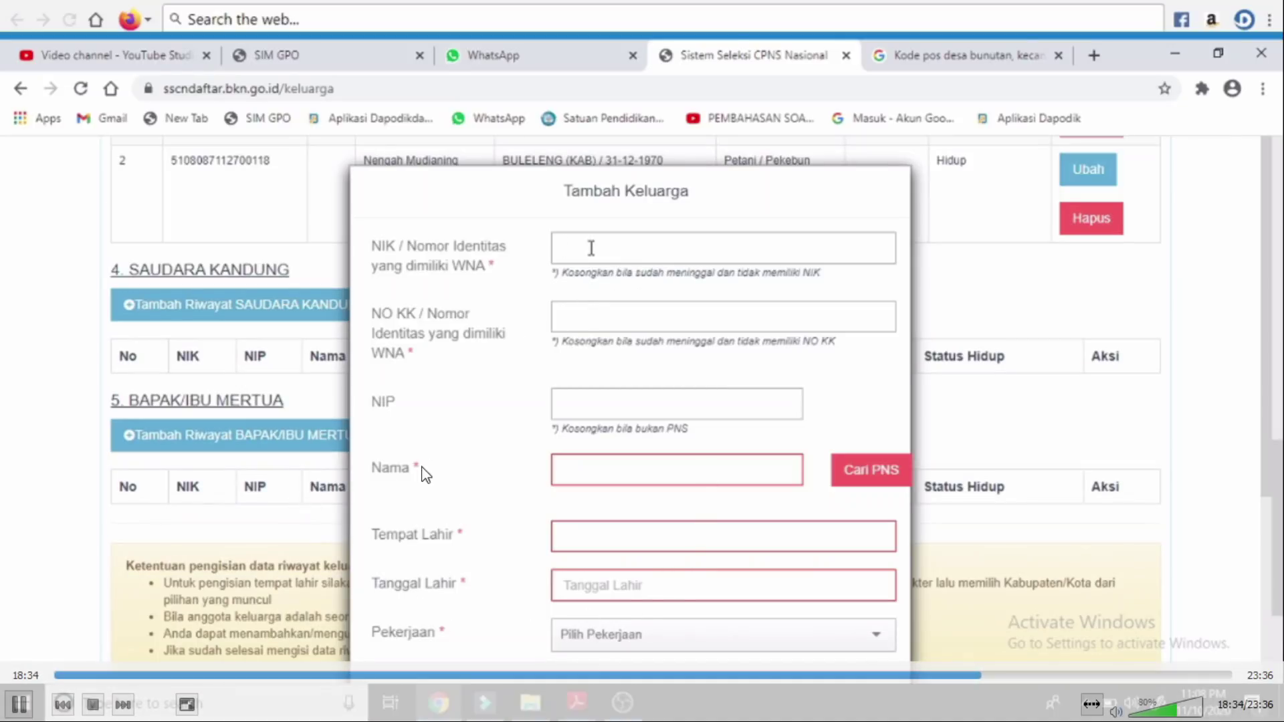
pyautogui.click(591, 248)
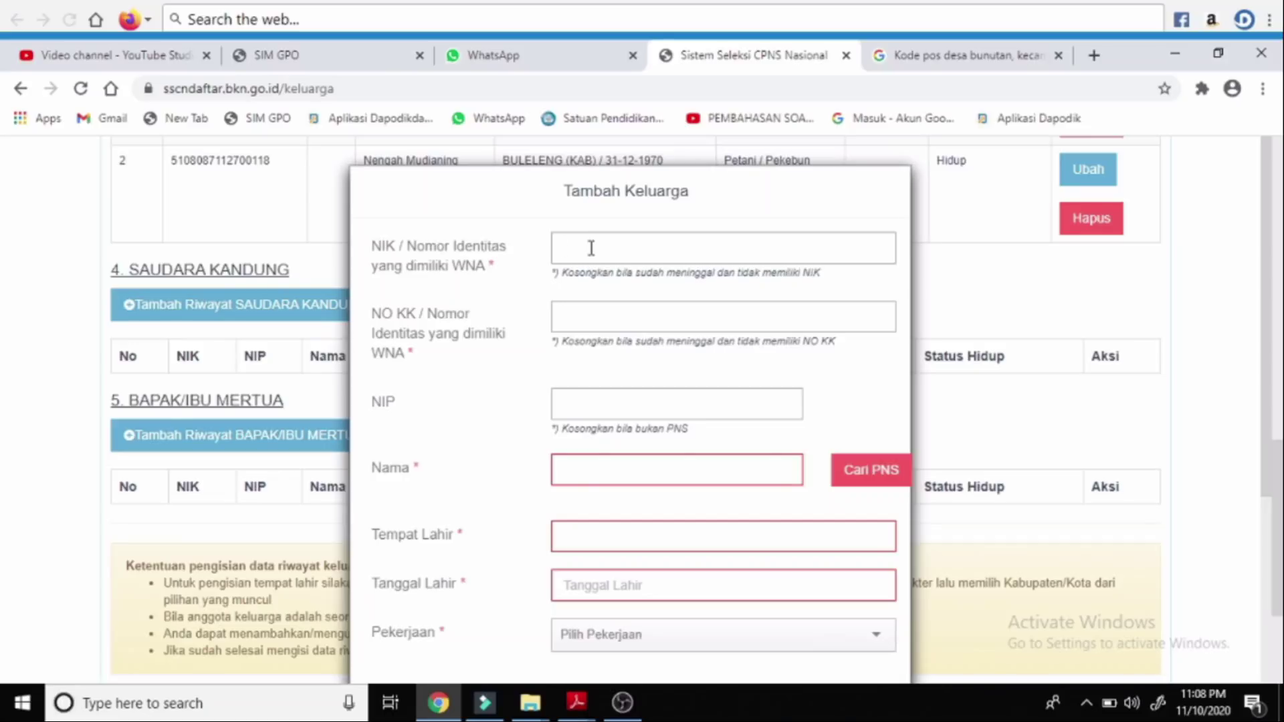
pyautogui.moveTo(488, 450)
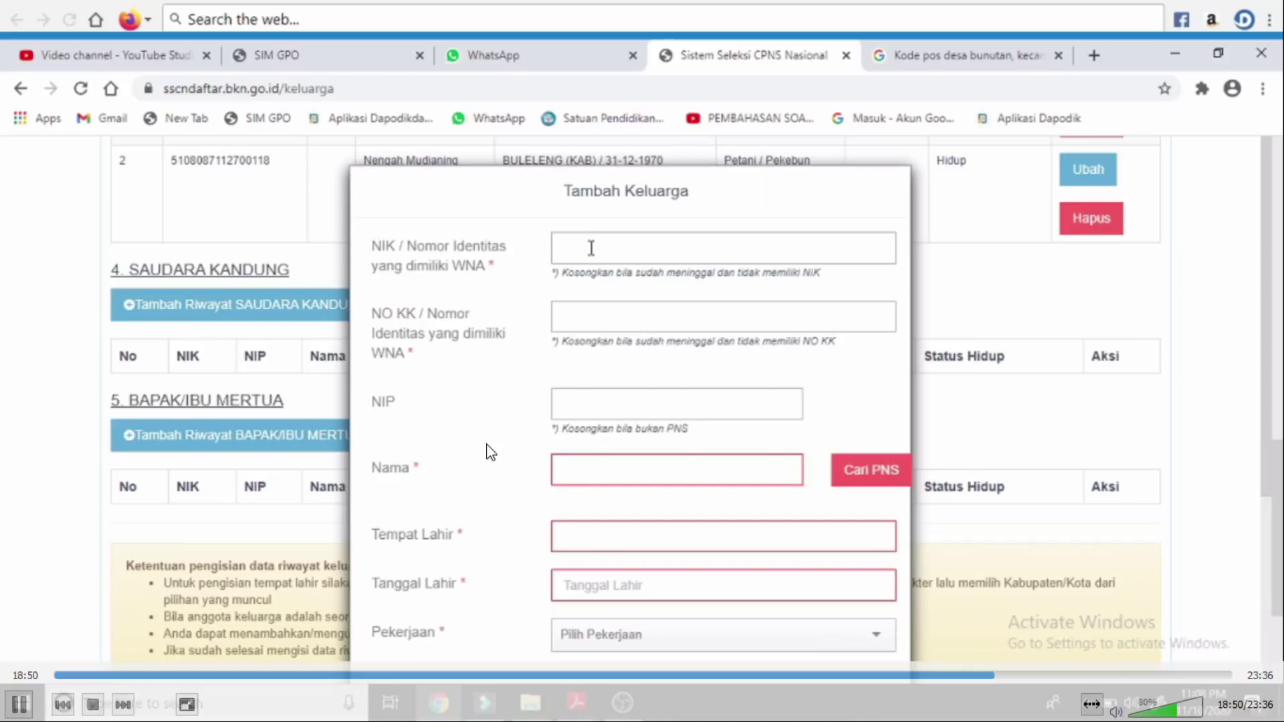
pyautogui.click(17, 704)
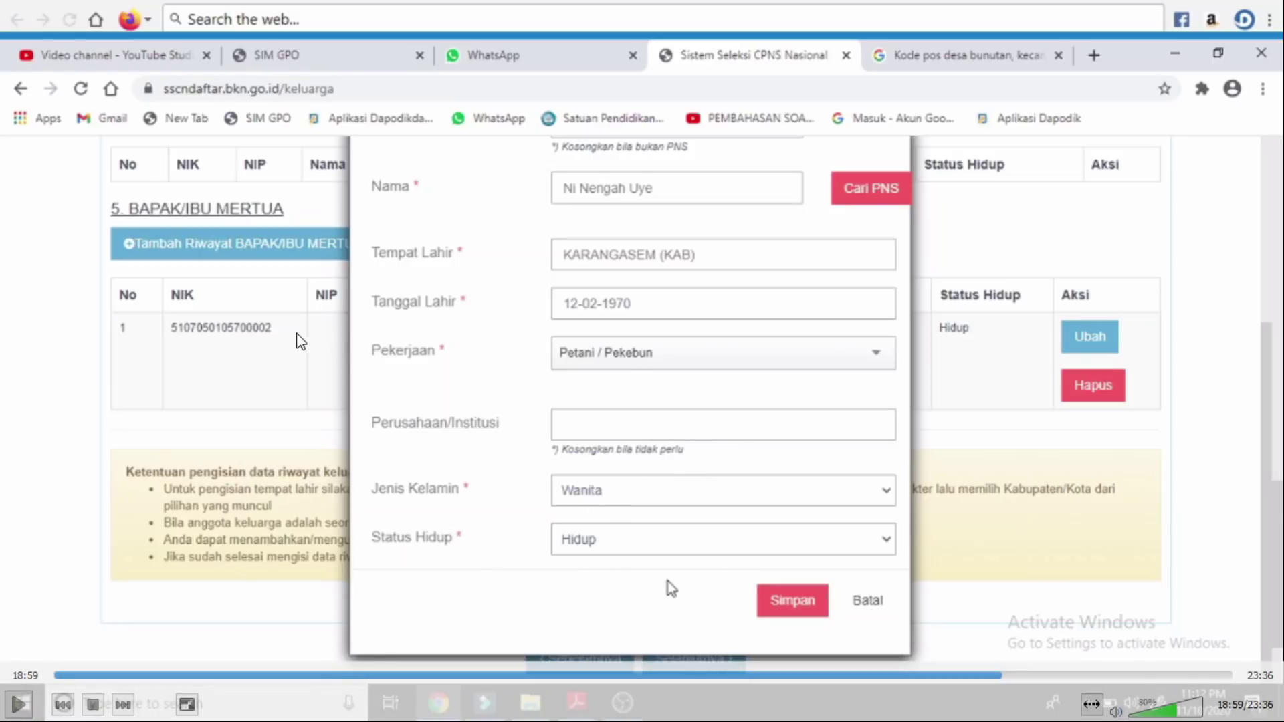
pyautogui.click(18, 704)
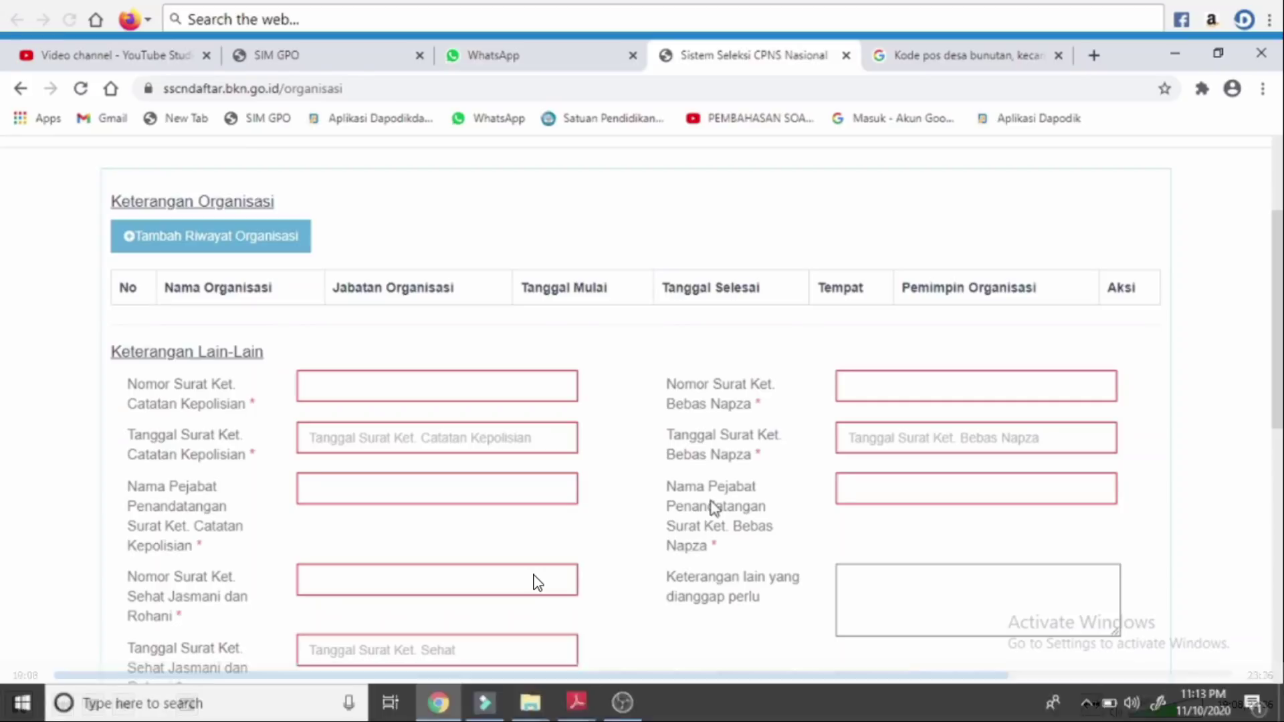
# Enter the SKCK letter number in Nomor Surat Ket. Catatan Kepolisian.
pyautogui.moveTo(510, 451)
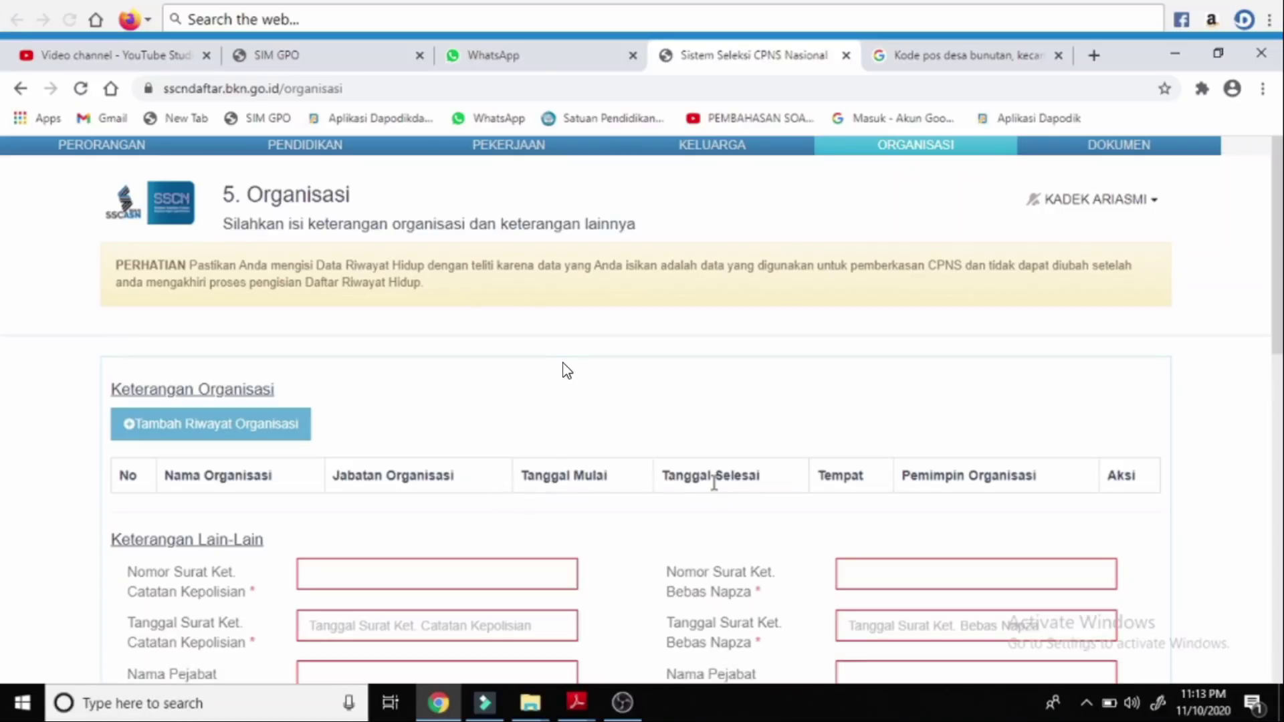
pyautogui.moveTo(453, 421)
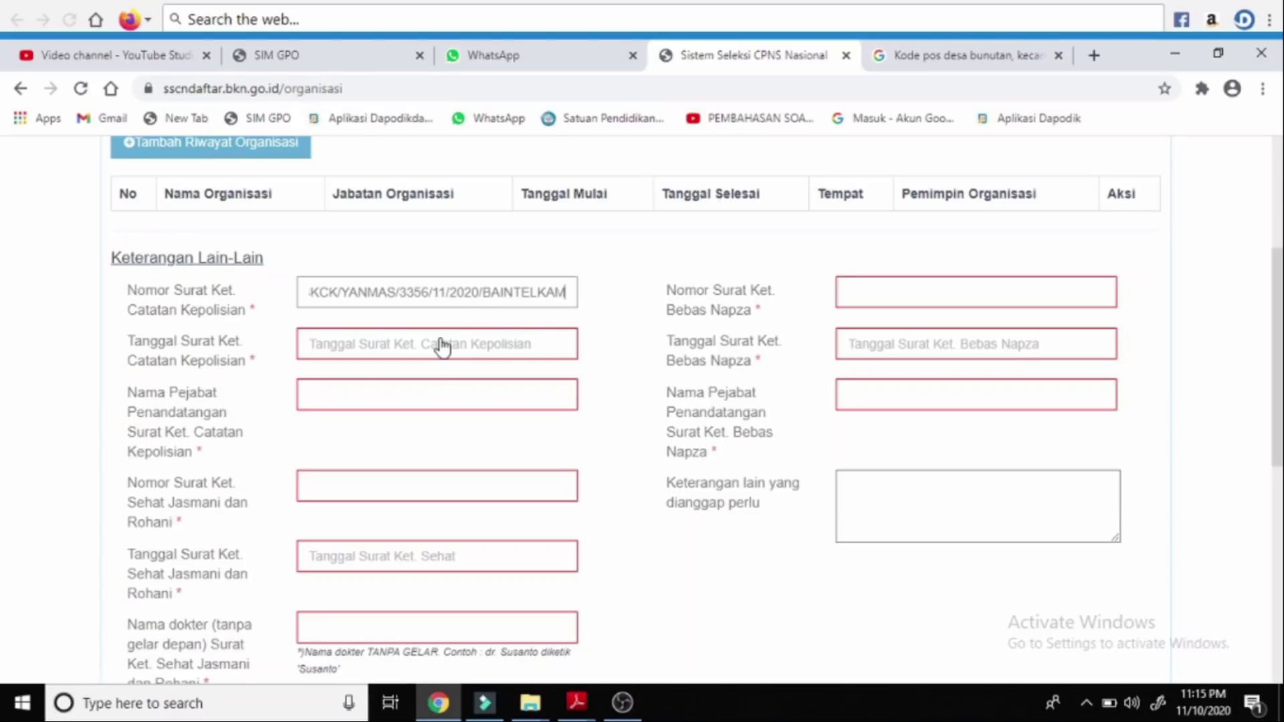
# Date the police clearance letter 09-11-2020 and enter the signing official's name.
pyautogui.click(418, 352)
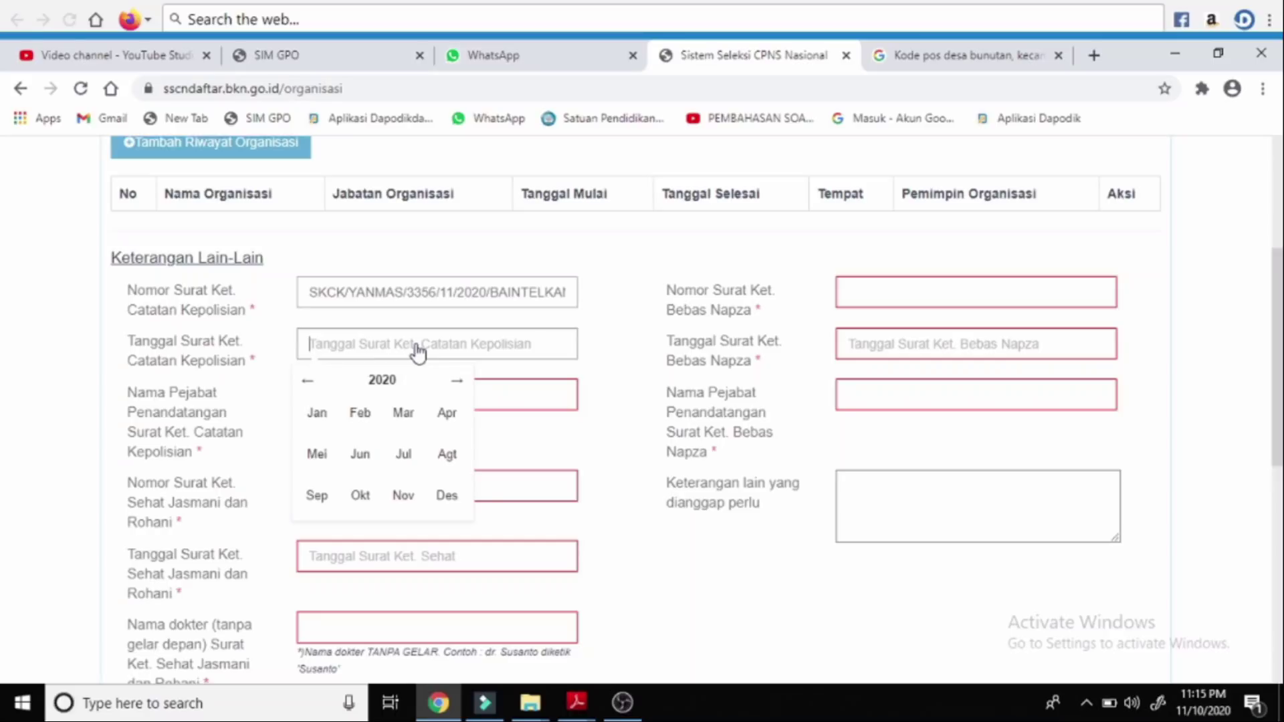
pyautogui.click(405, 495)
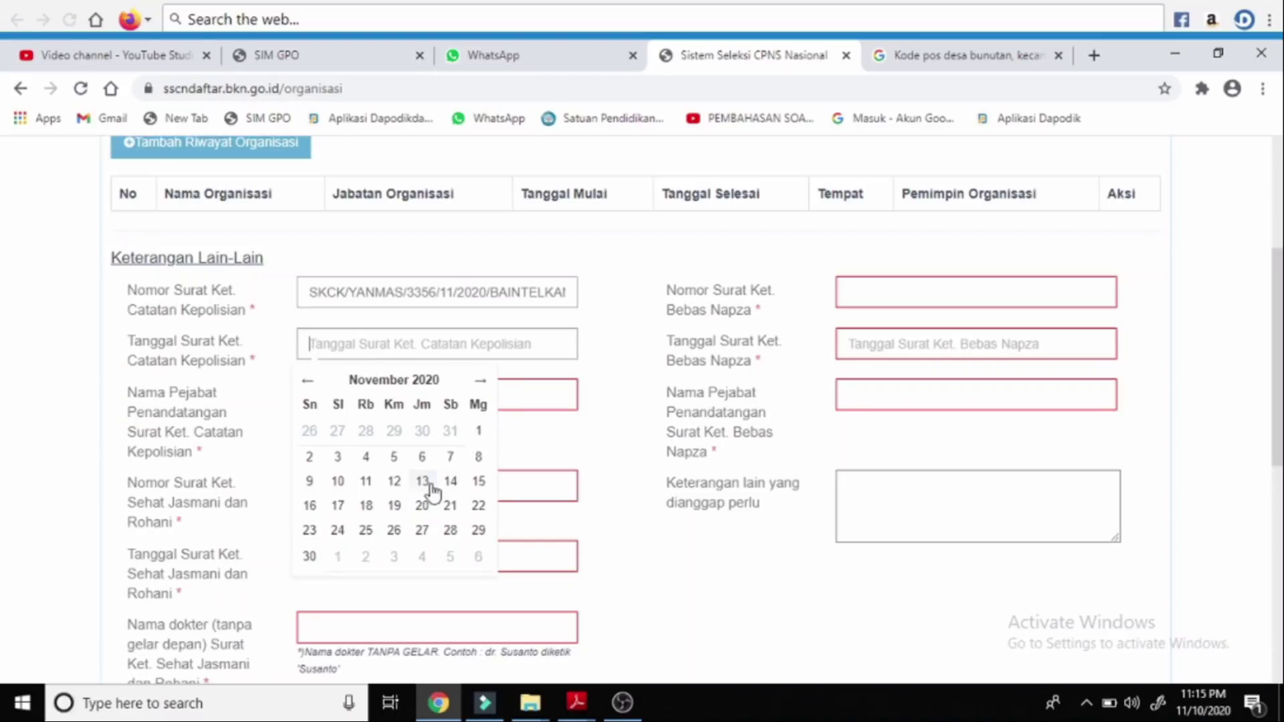
pyautogui.click(311, 483)
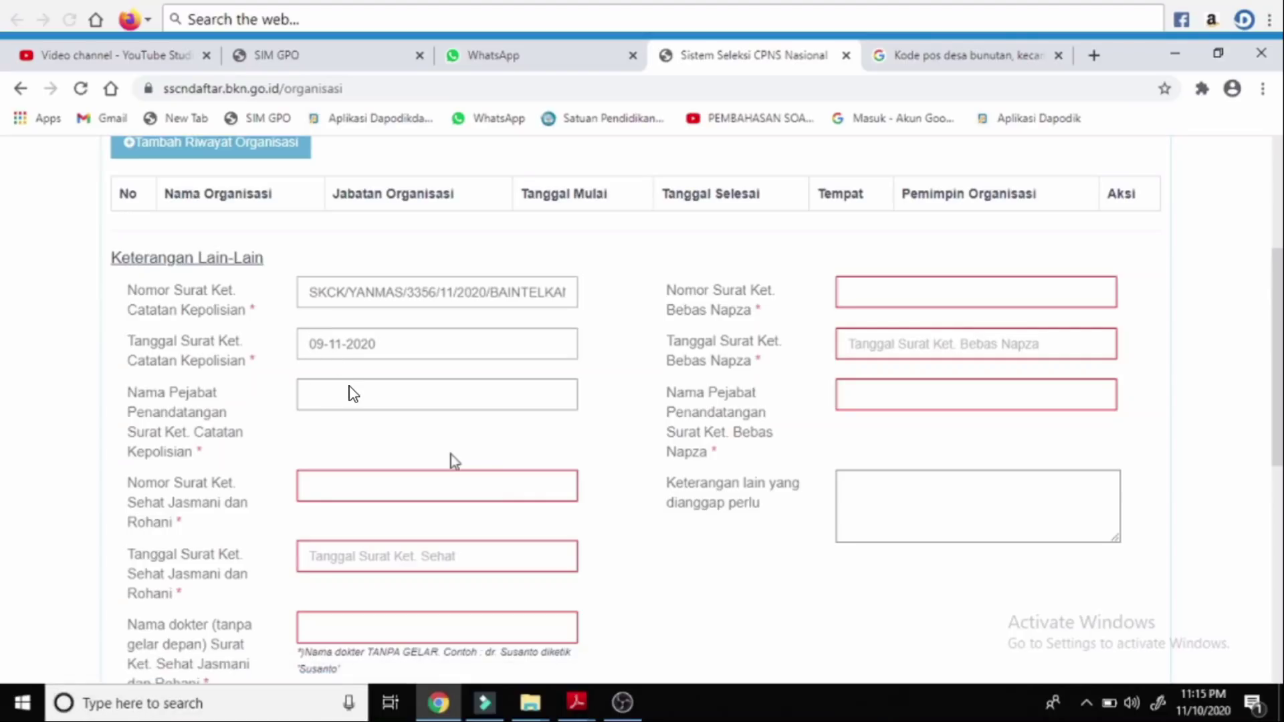
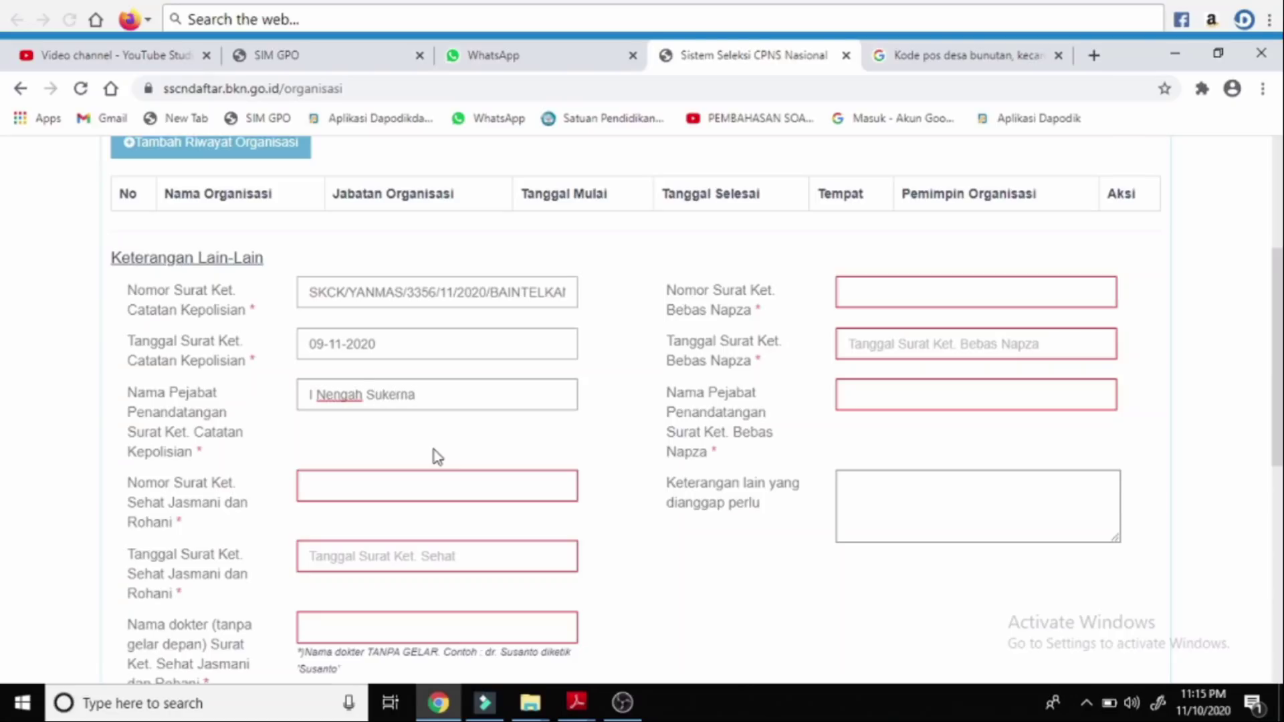
pyautogui.scroll(-3, 434, 453)
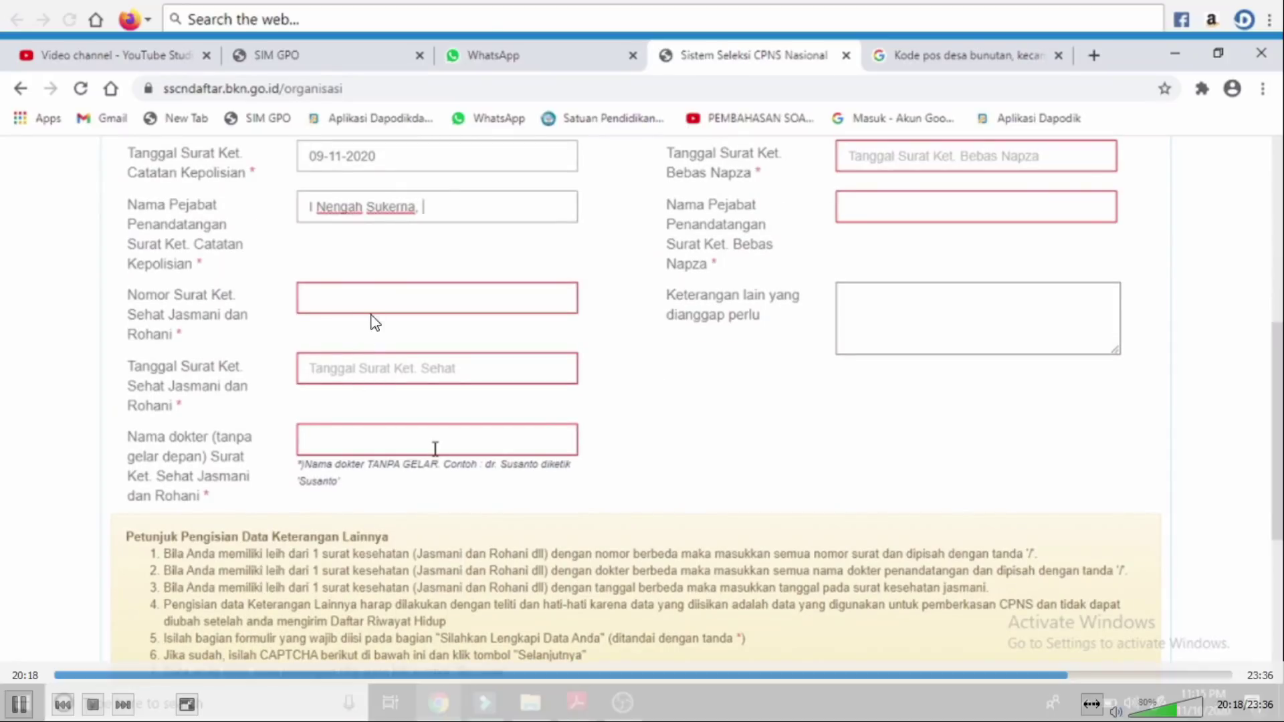
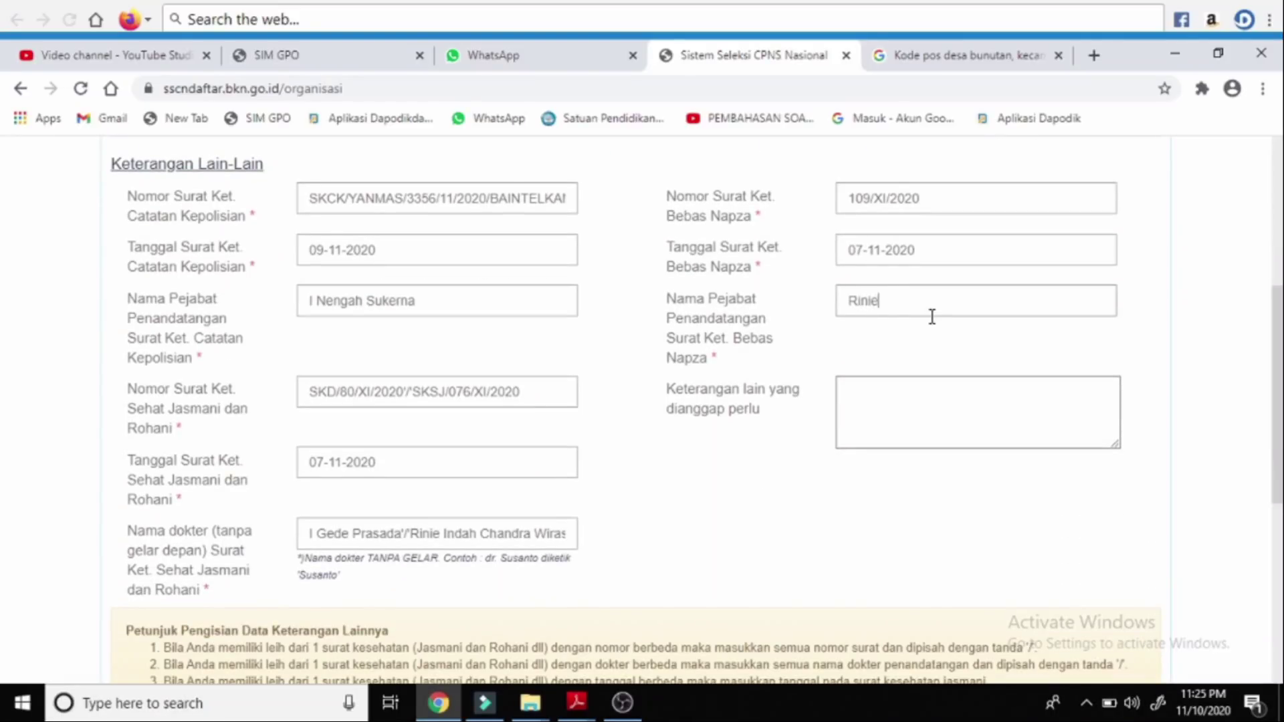
# Play the video until the Organisasi step is accepted and 6. Unggah Dokumen starts loading.
pyautogui.moveTo(119, 695)
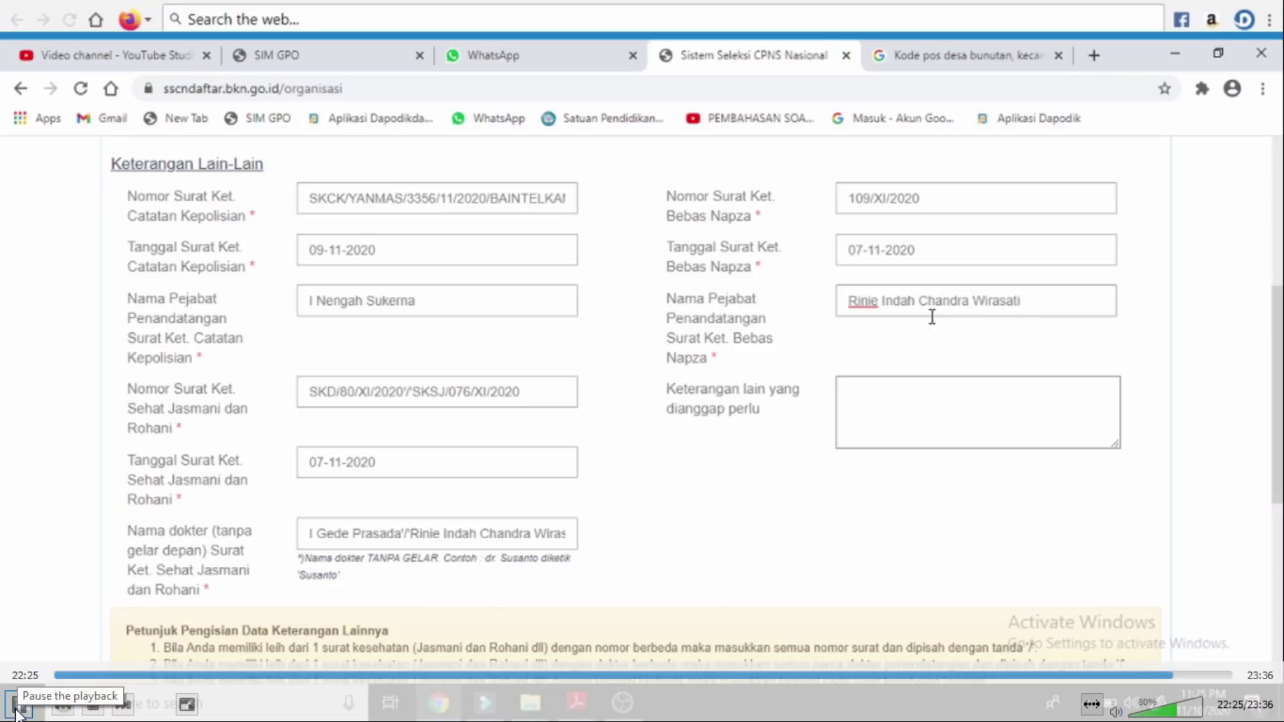
pyautogui.click(18, 704)
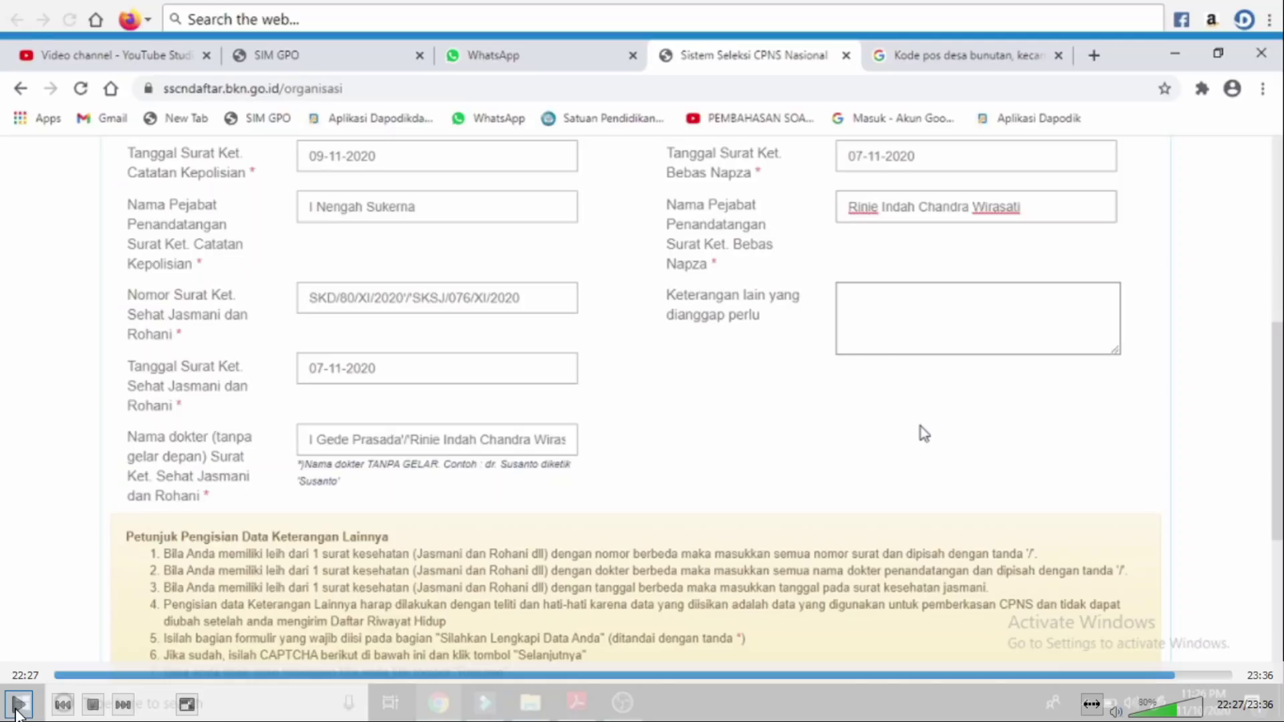
pyautogui.click(18, 703)
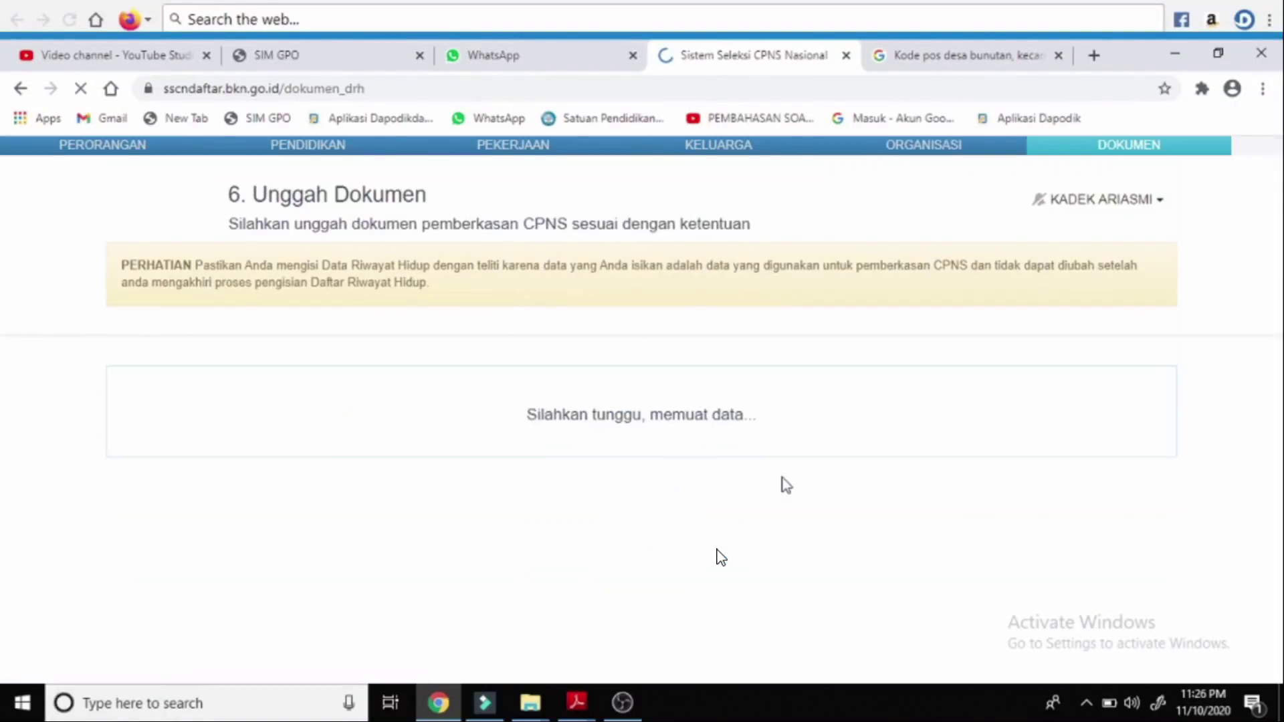
# Watch the video until Unggah Dokumen loads, listing ijazah, transkrip, Surat Pernyataan and SKCK as Belum diunggah.
pyautogui.moveTo(660, 565)
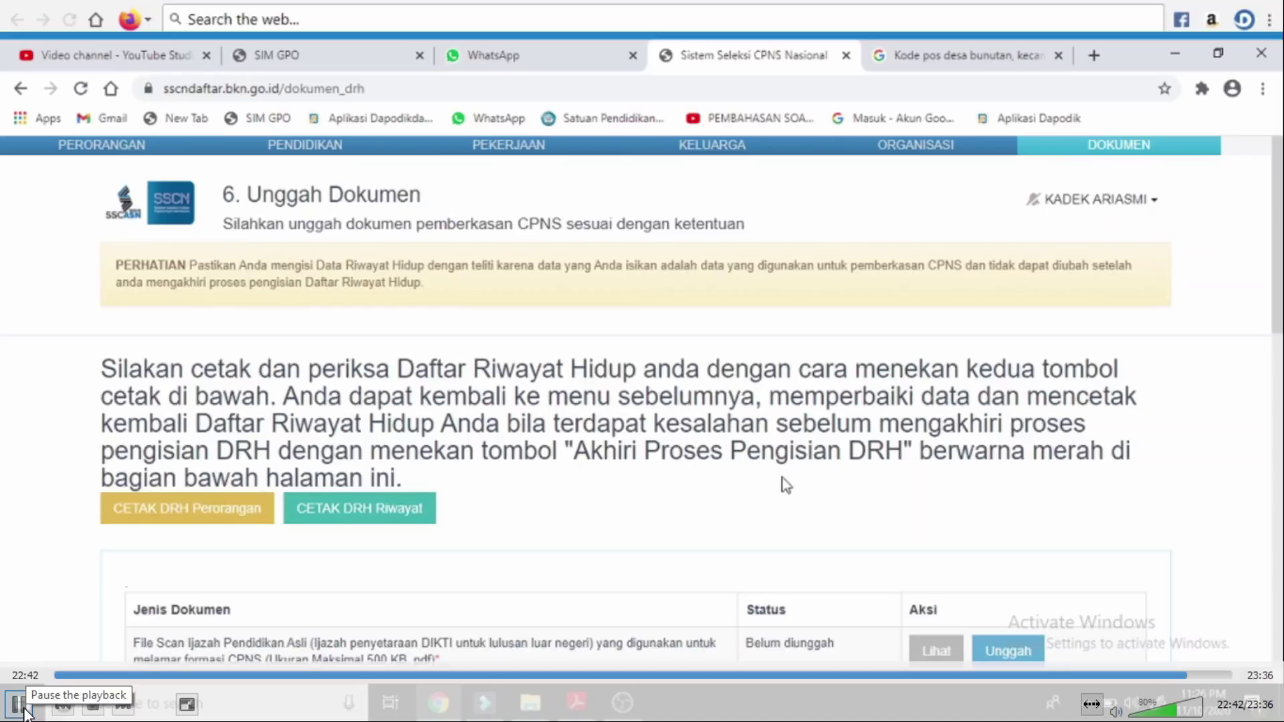
pyautogui.click(25, 709)
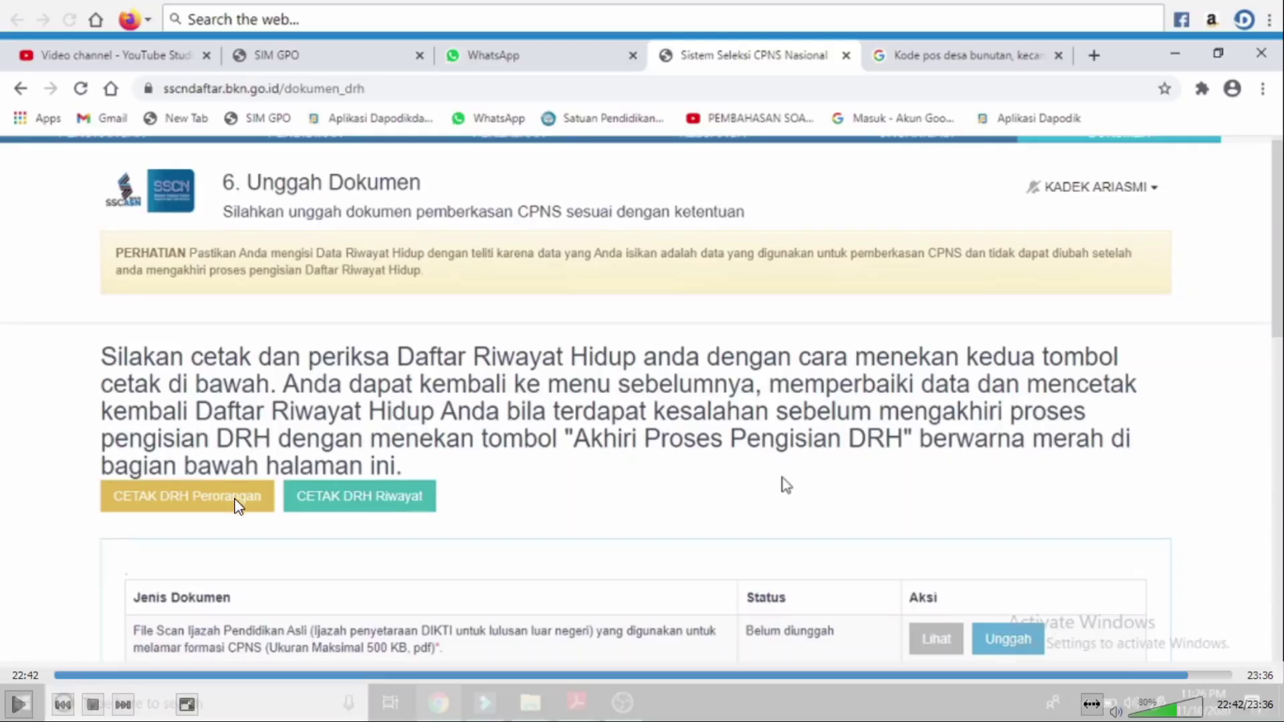
pyautogui.press('space')
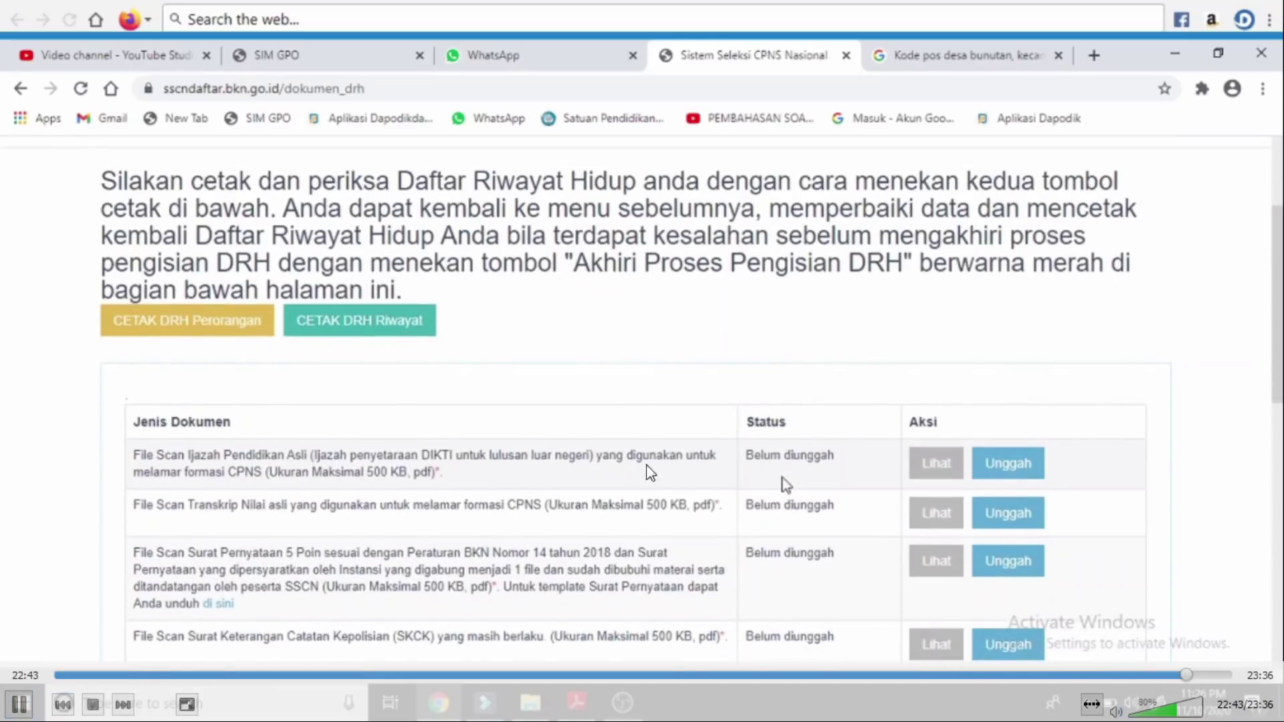